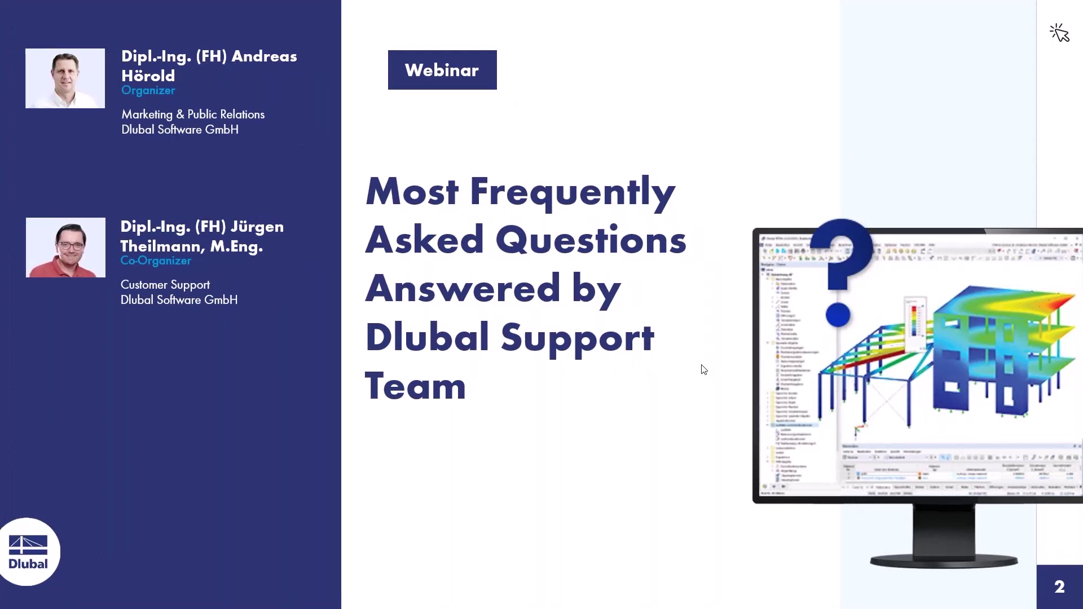
left_click(1029, 374)
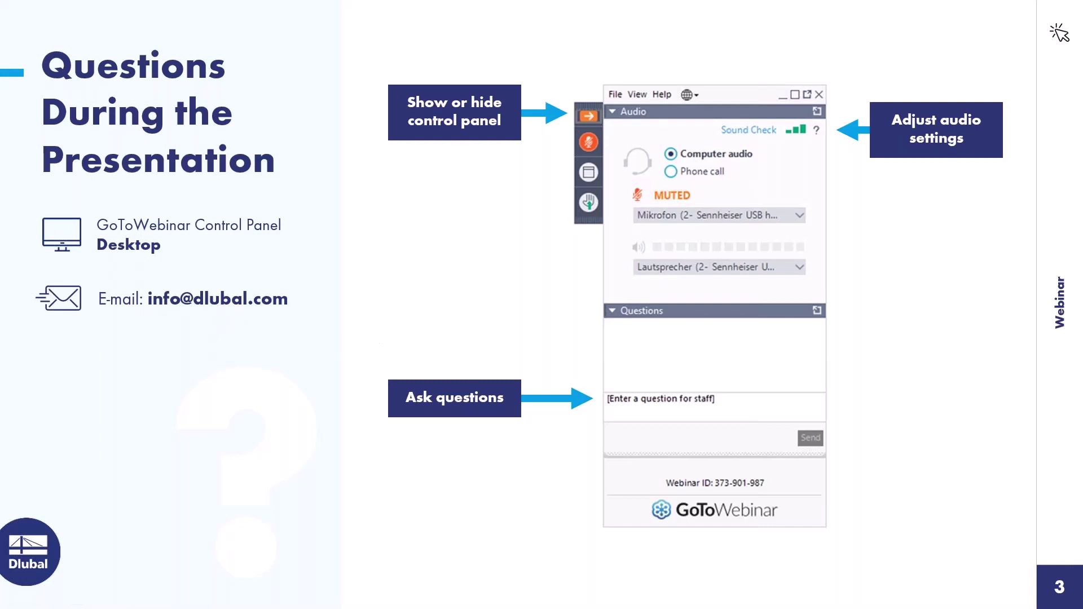
Switch to RFEM and cut the building horizontally with an XY clipping plane raised above the ground floor columns
key("alt+Tab")
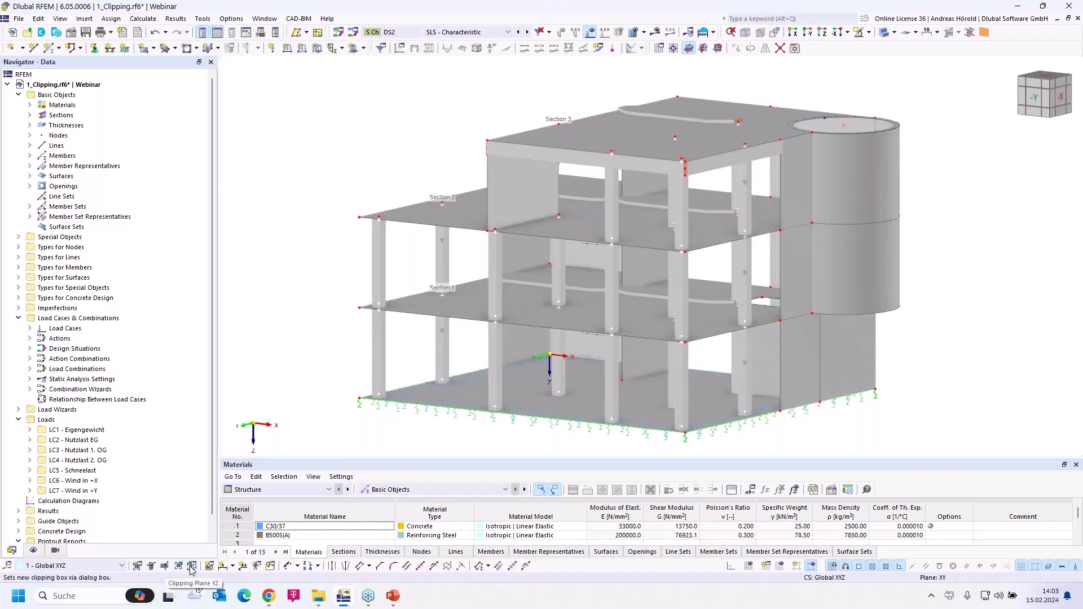
left_click(151, 566)
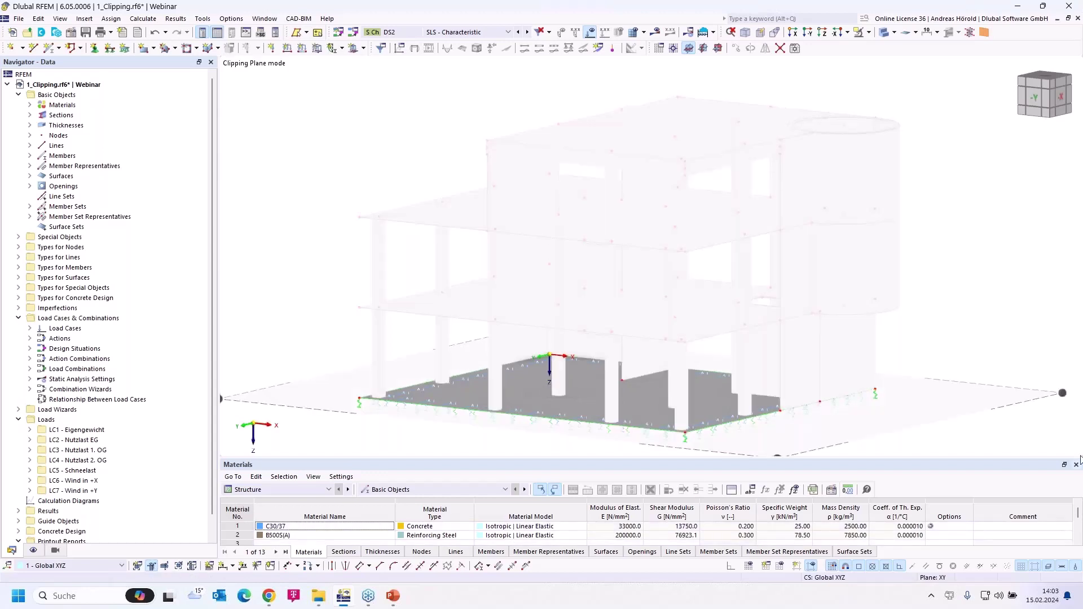
left_click_drag(1064, 400, 1018, 316)
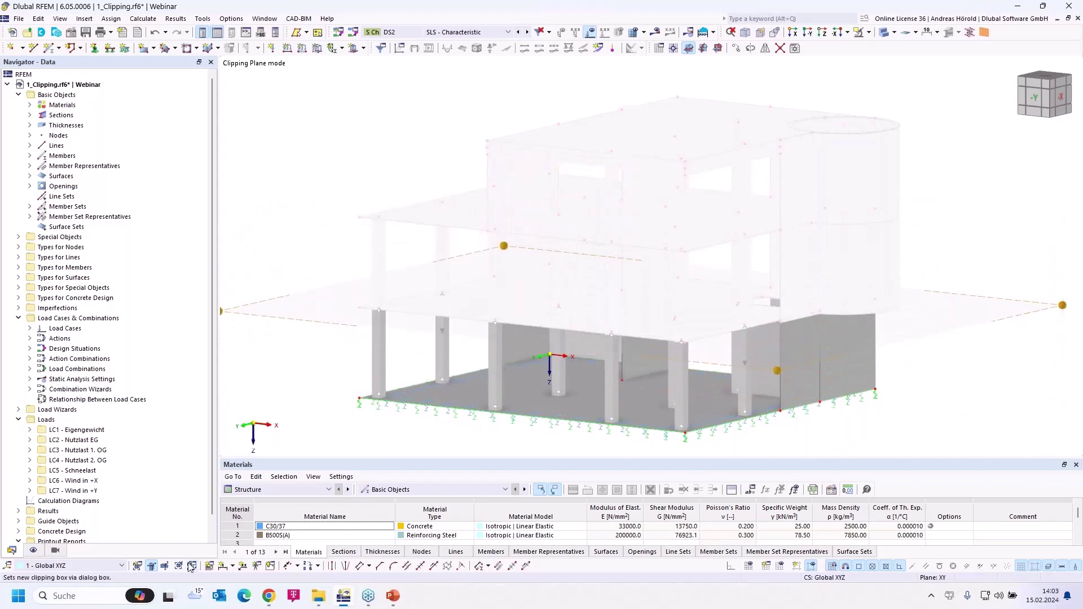
Cut the building vertically with a YZ clipping plane, shift it along the X axis, and turn the clipping off
left_click(165, 566)
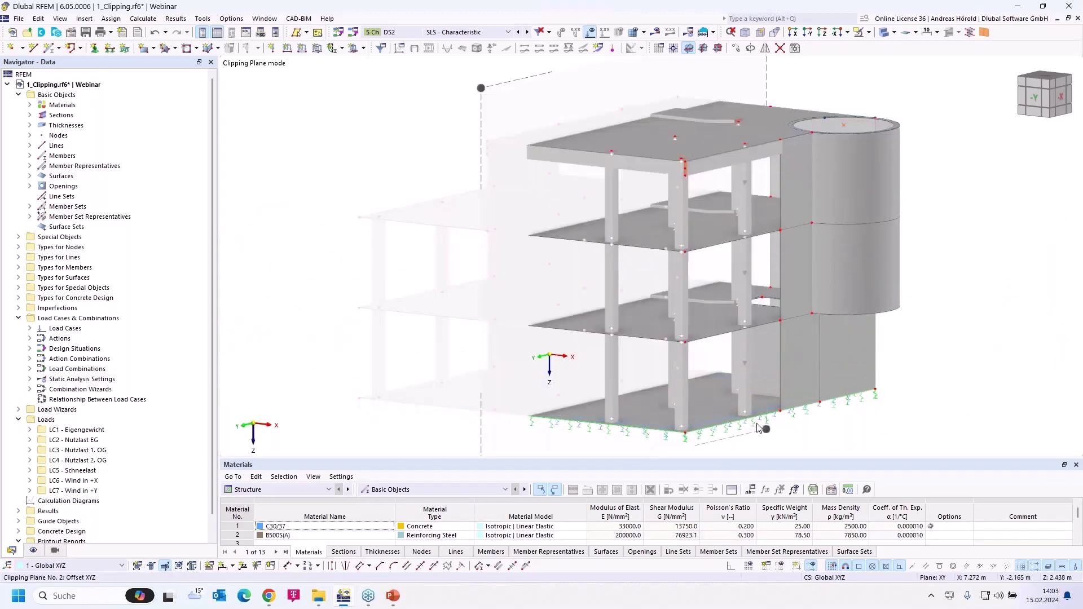
left_click_drag(767, 430, 644, 418)
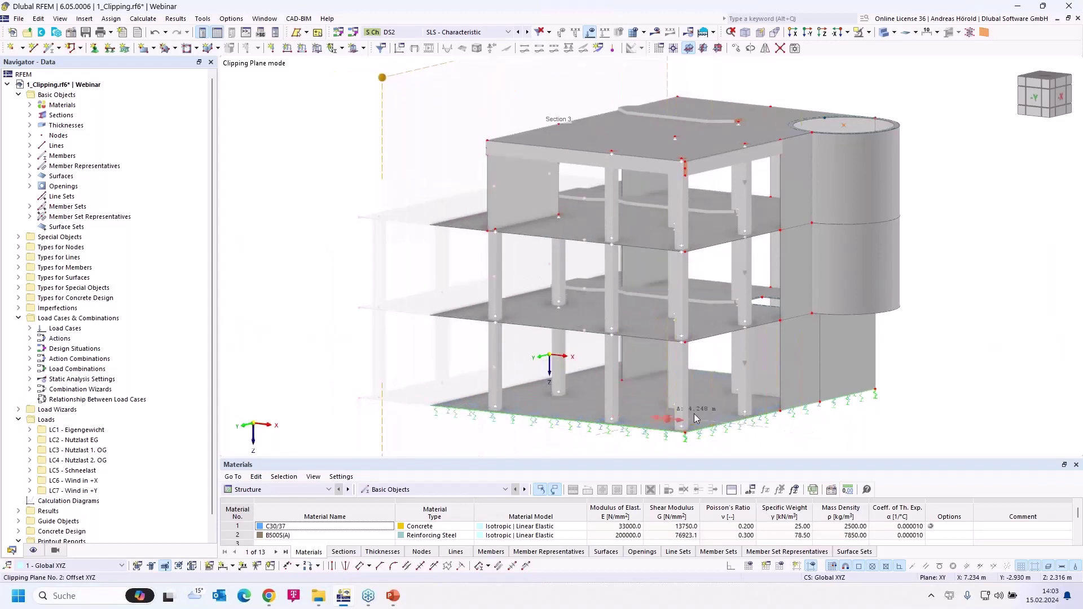
left_click(165, 567)
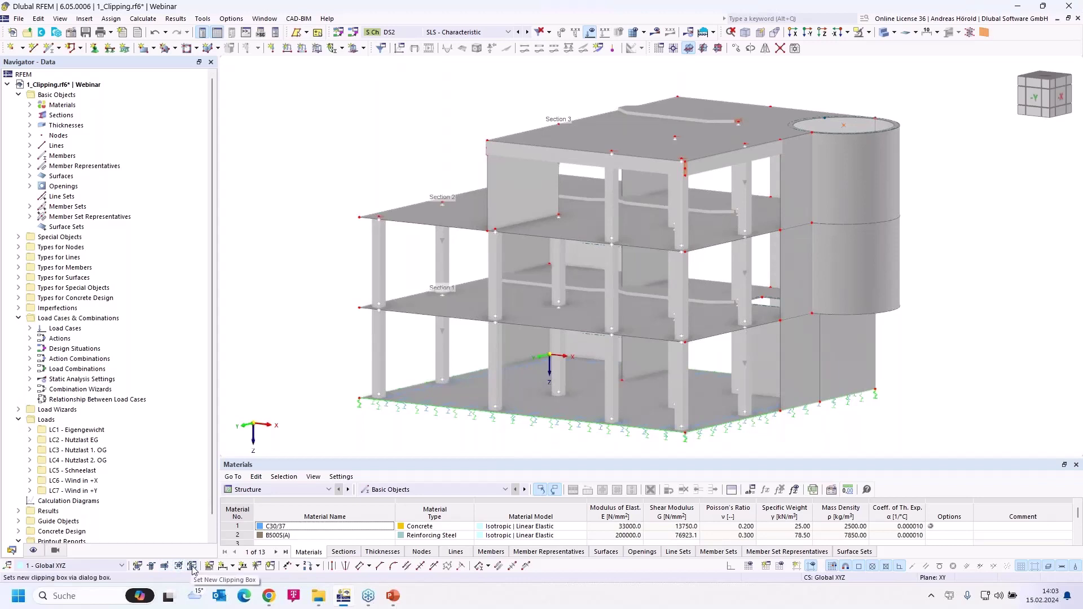
Add linear dimensions for the heights of the three storeys along the building's columns
left_click(232, 567)
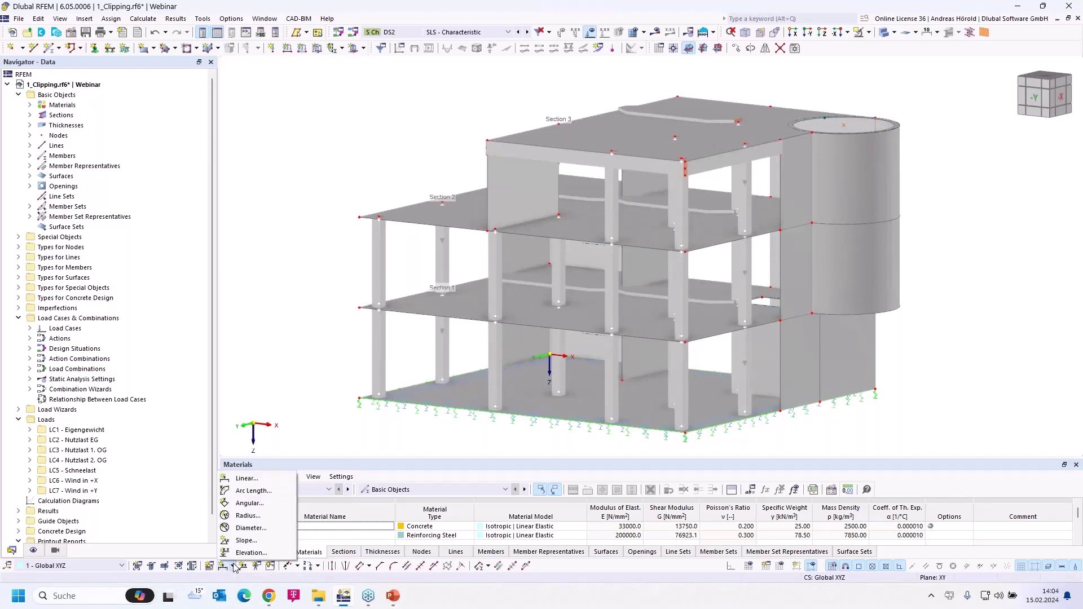
left_click(251, 480)
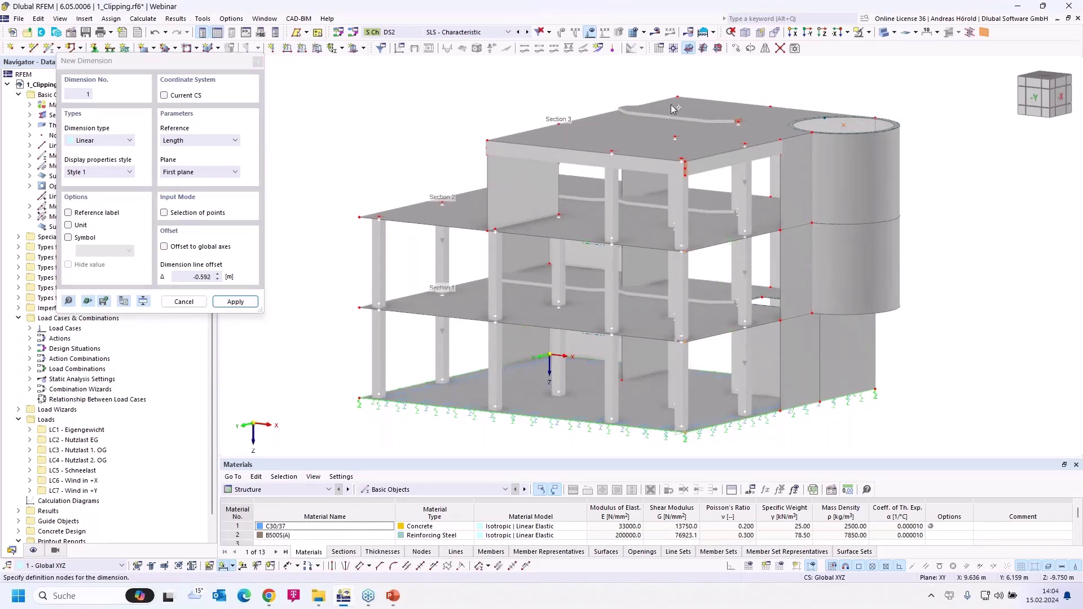
scroll(702, 162, "up", 3)
scroll(701, 162, "up", 2)
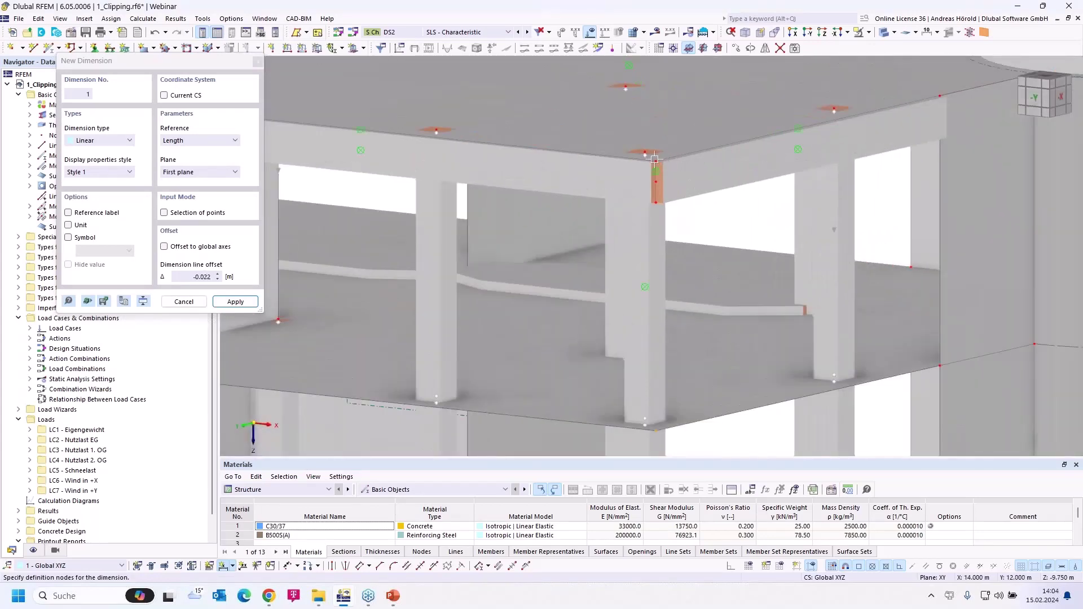
scroll(672, 192, "down", 5)
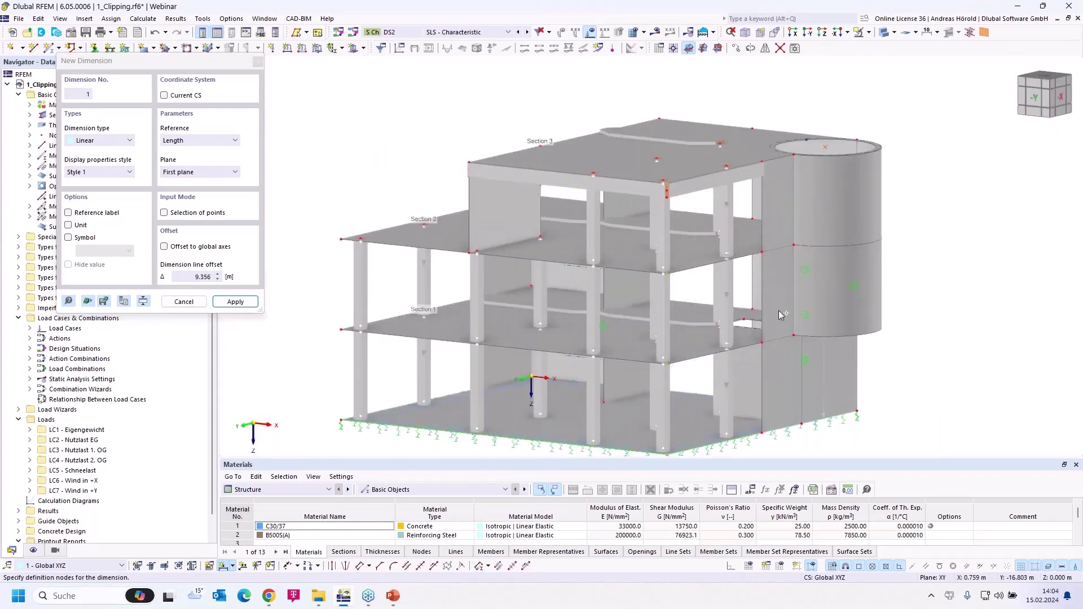
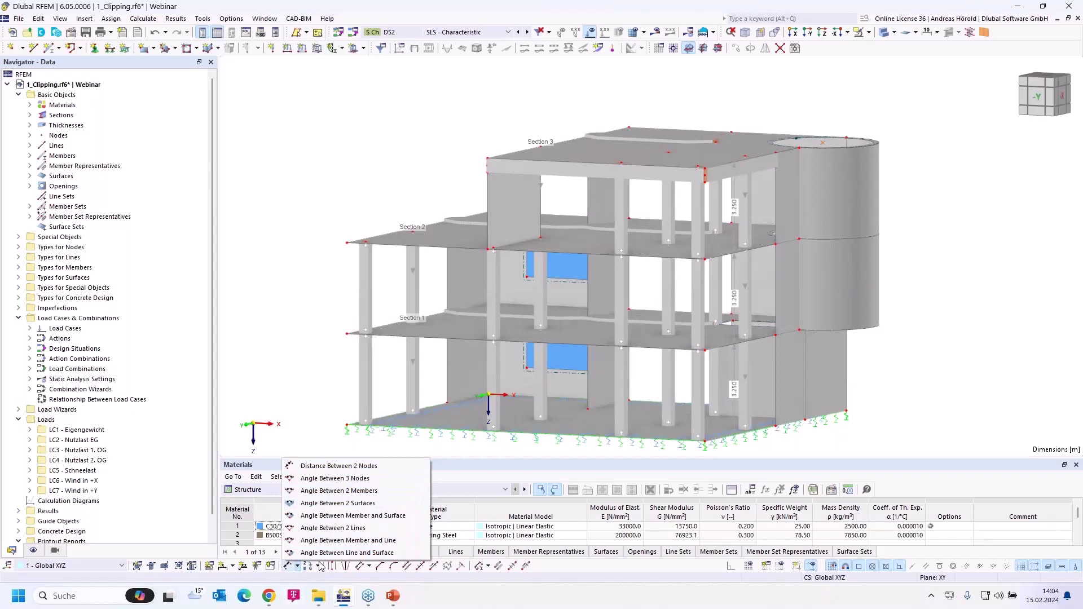
left_click(318, 566)
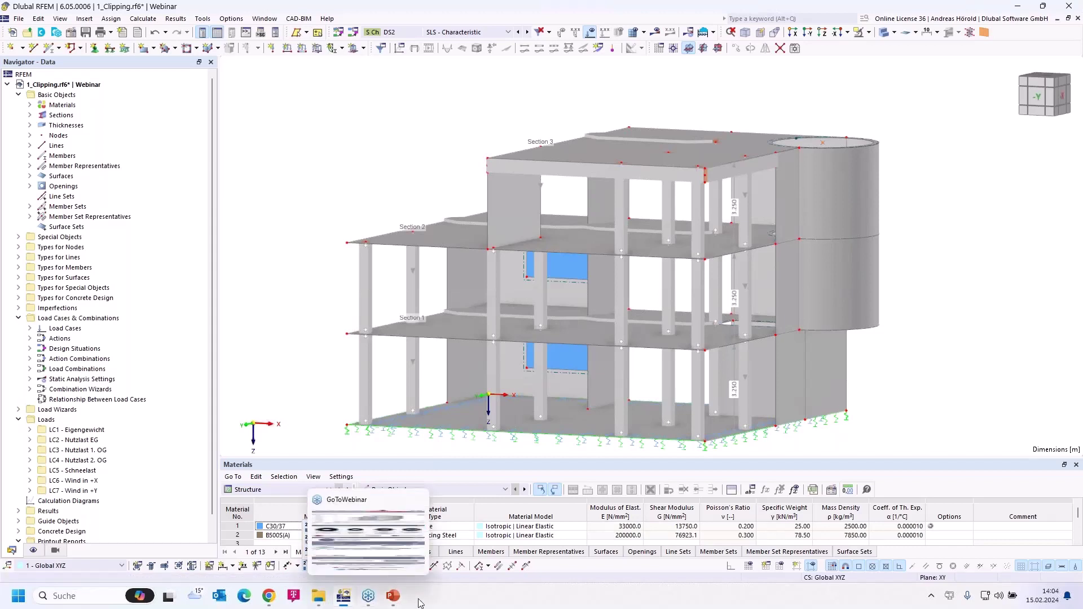
left_click(449, 578)
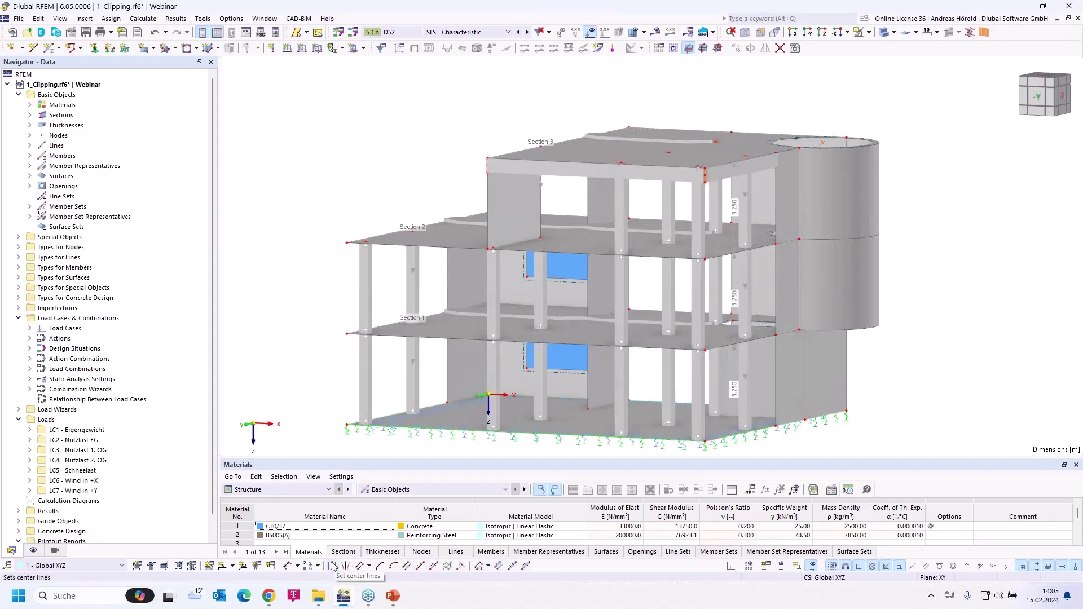
left_click(370, 567)
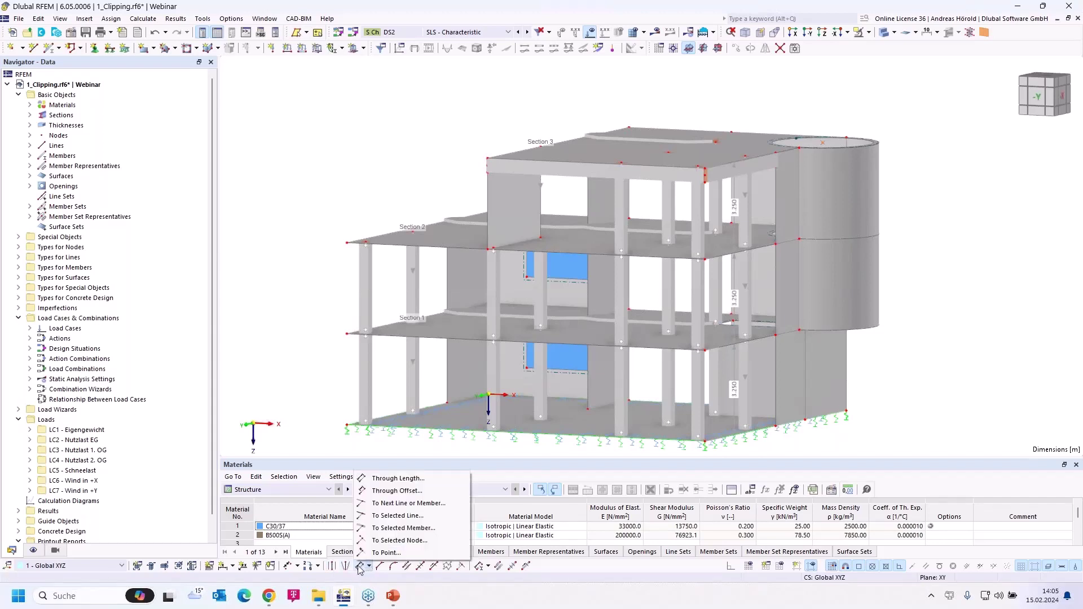
left_click(410, 577)
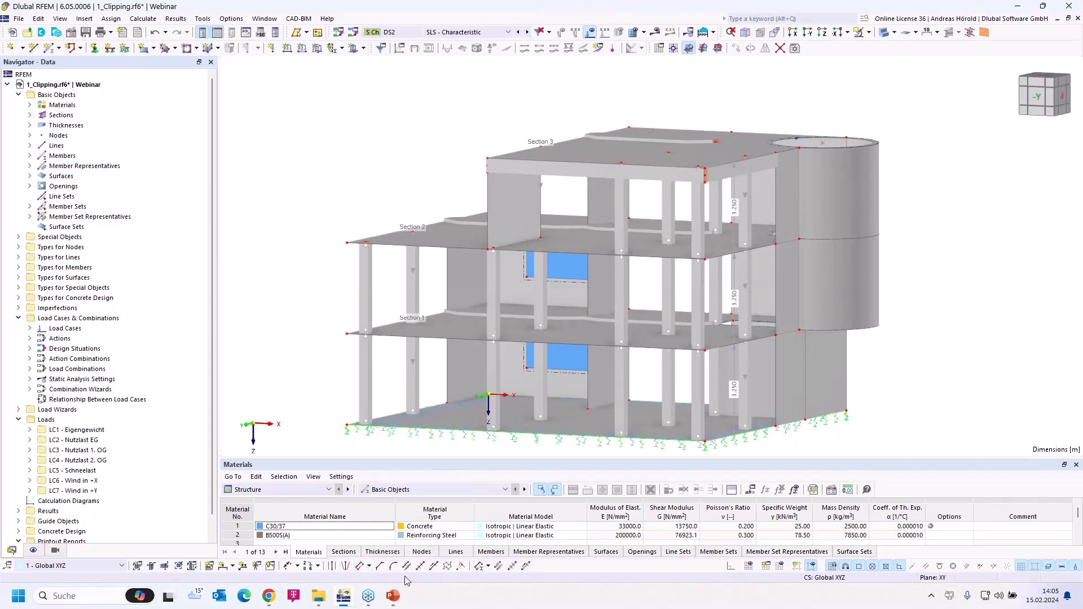
Create a center line between the front edges of the two intermediate floor slabs
left_click(333, 567)
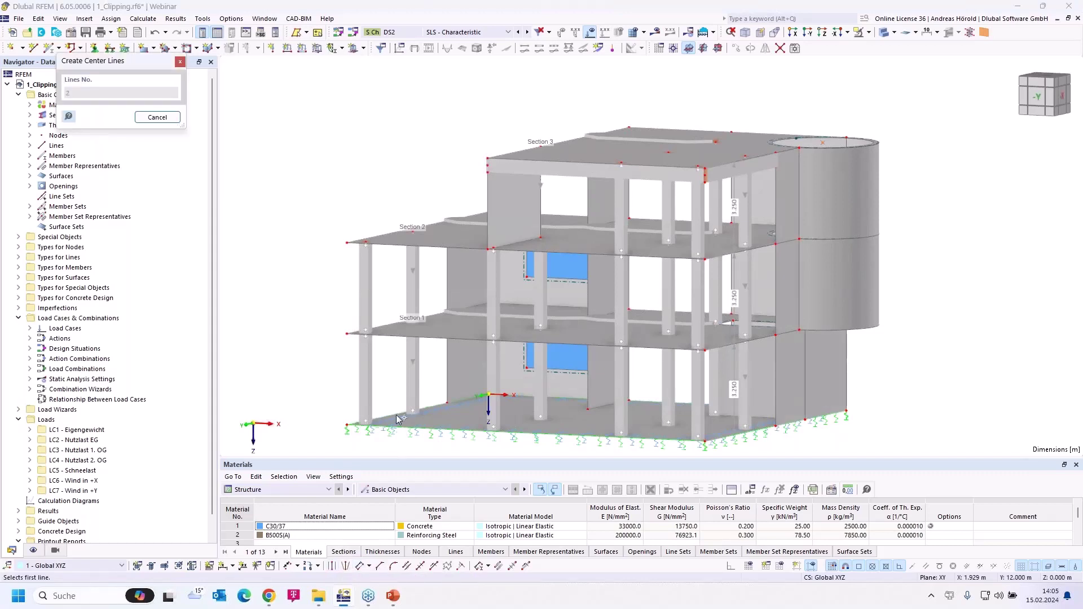
scroll(384, 349, "up", 4)
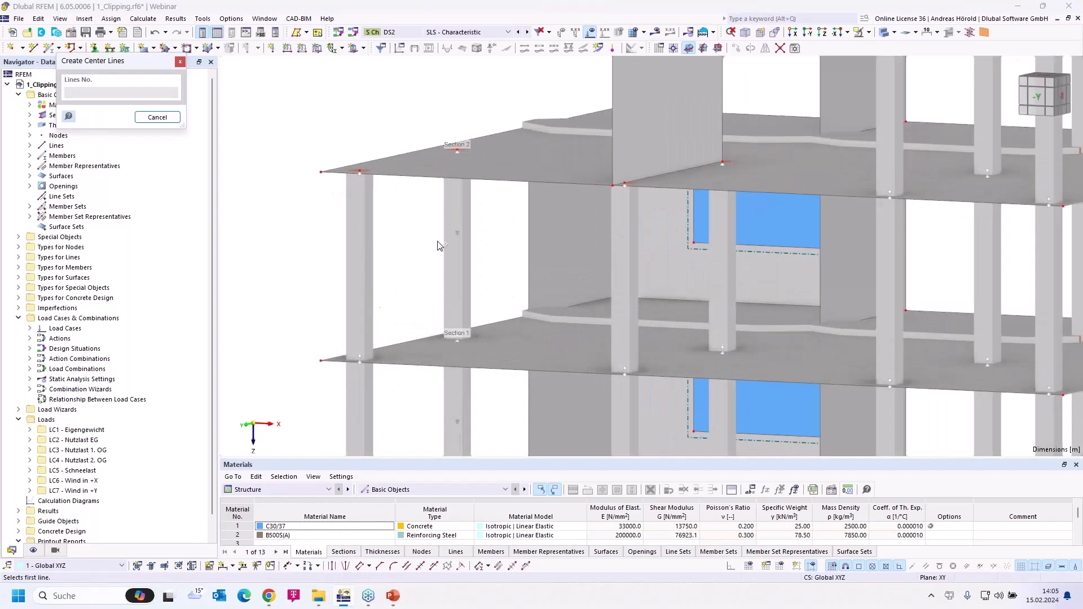
left_click(431, 181)
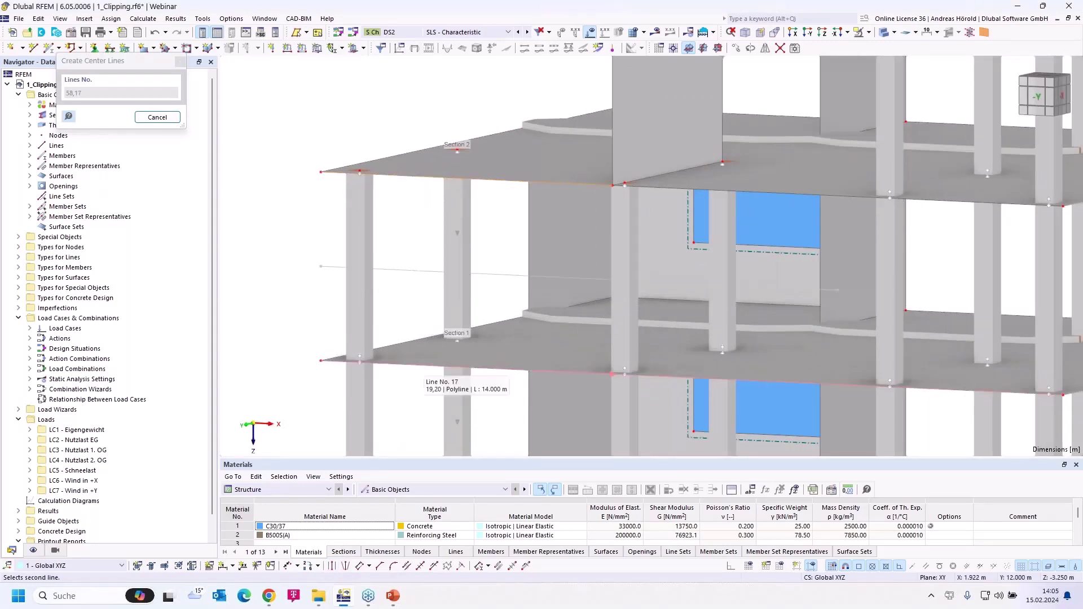
left_click(420, 365)
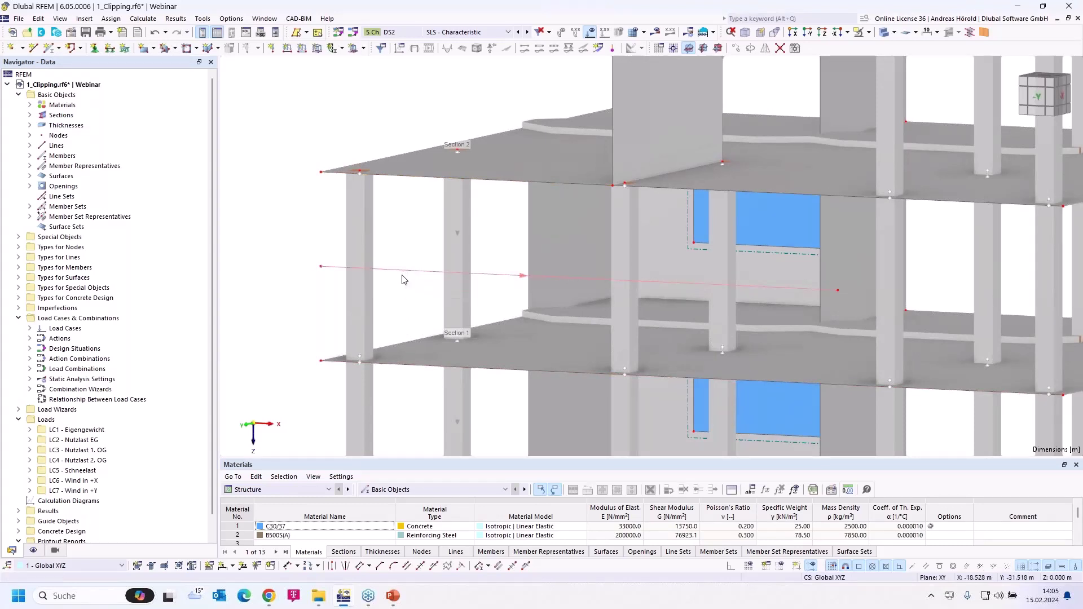
Trim the new center line's start to the column base node on the Section 1 slab at X 0.500, Y 11.500, Z -3.250 m
middle_click_drag(399, 310, 440, 308)
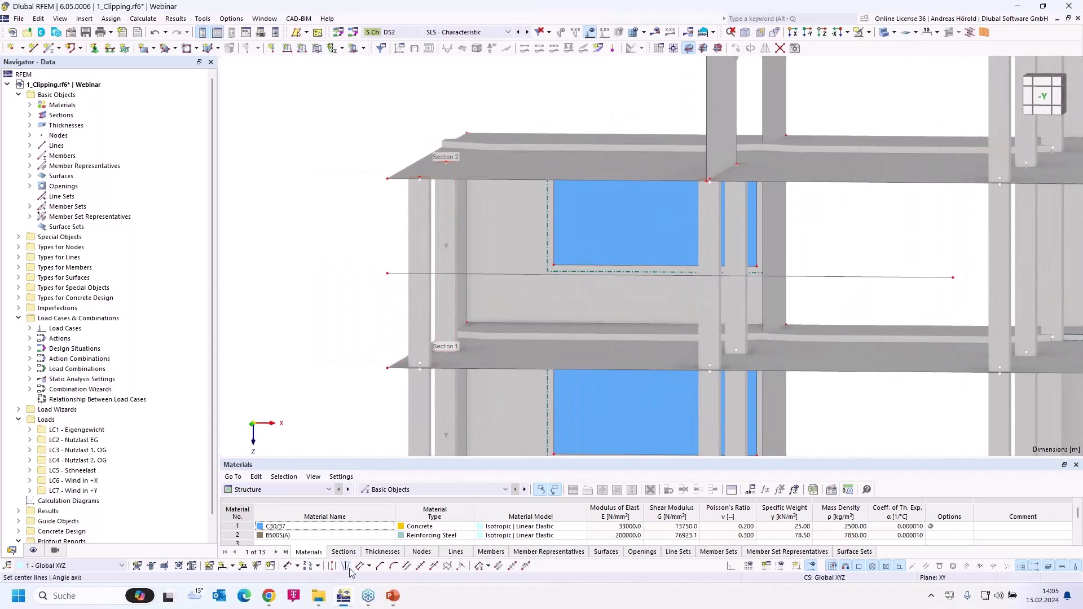
left_click(369, 566)
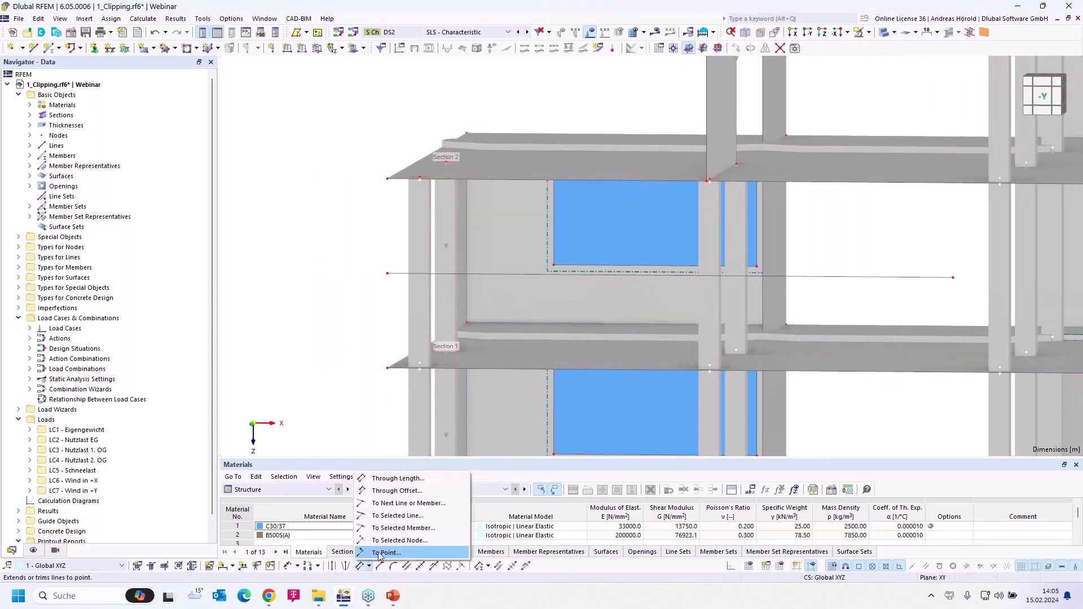
left_click(382, 554)
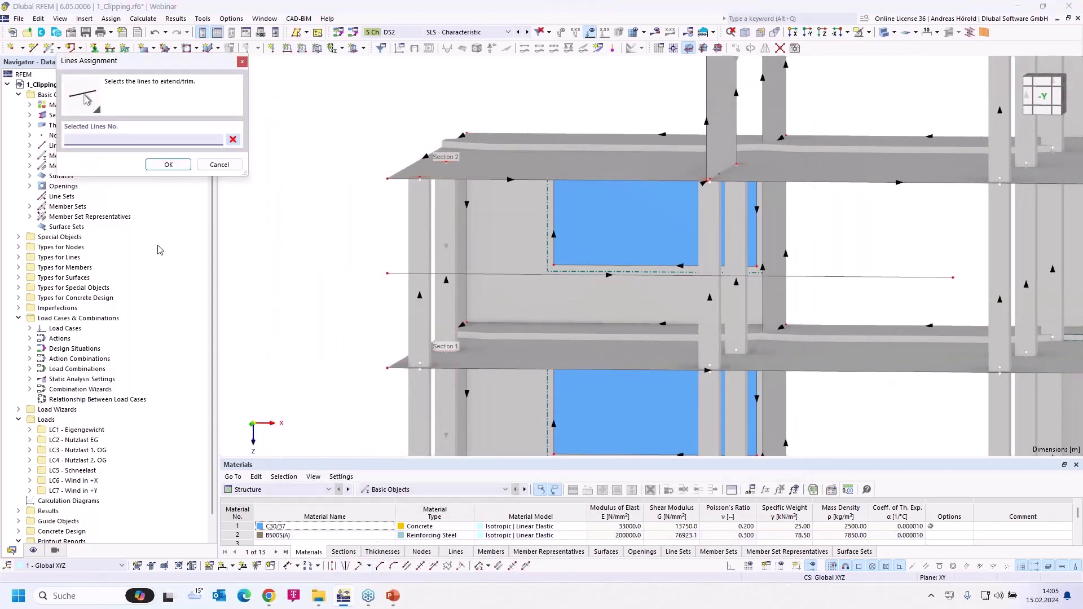
left_click(393, 273)
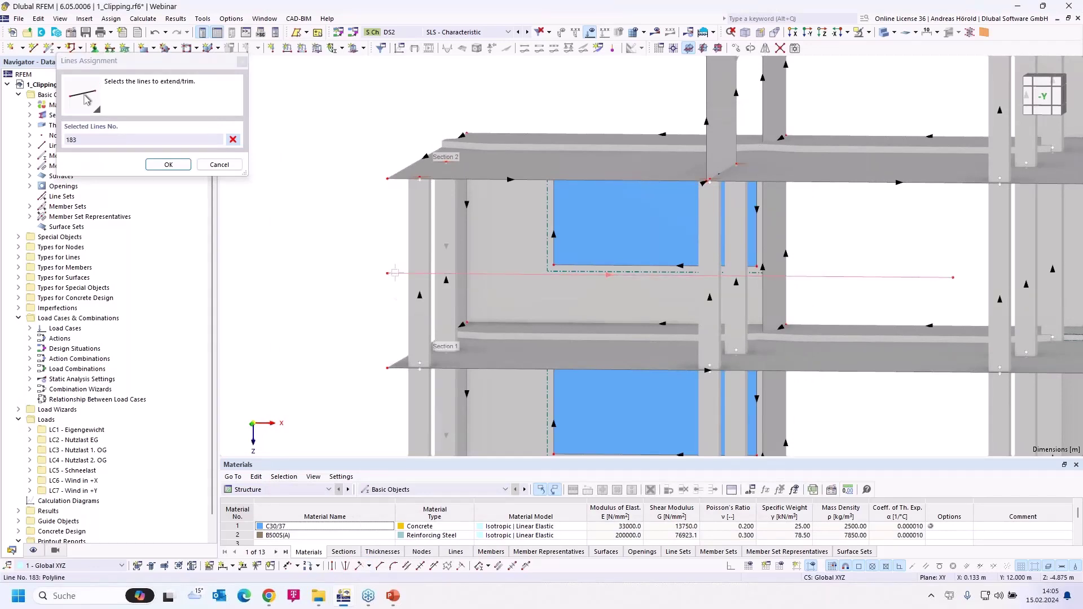
left_click(168, 164)
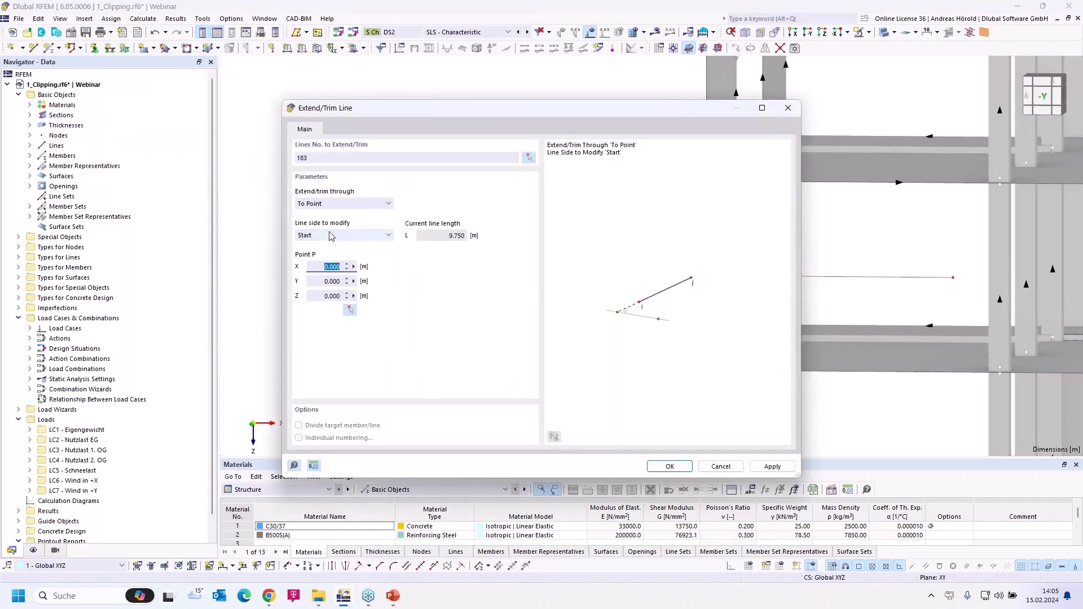
left_click(348, 310)
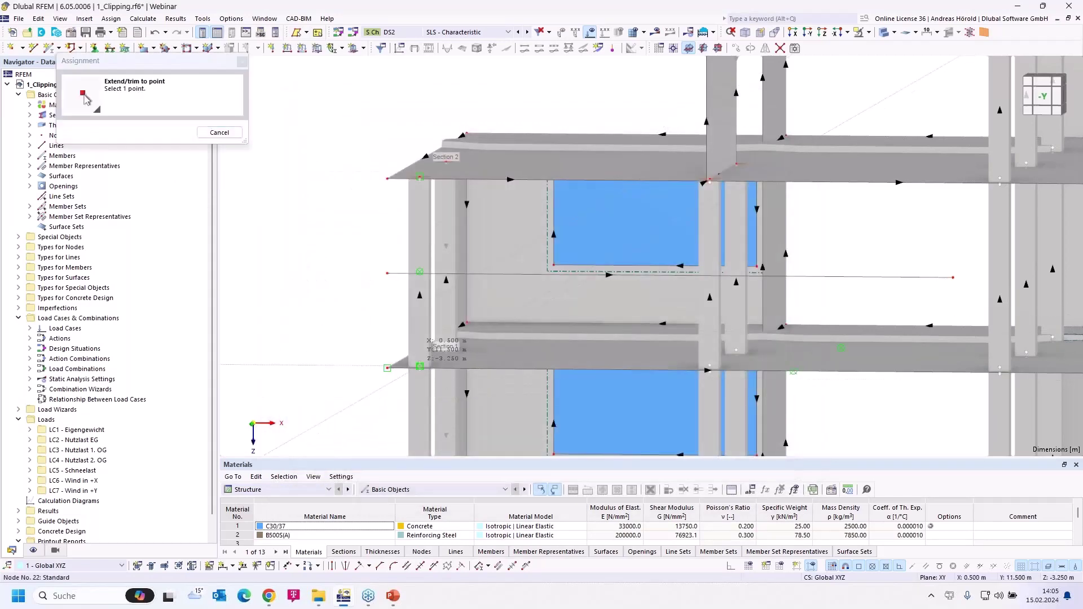
left_click(420, 367)
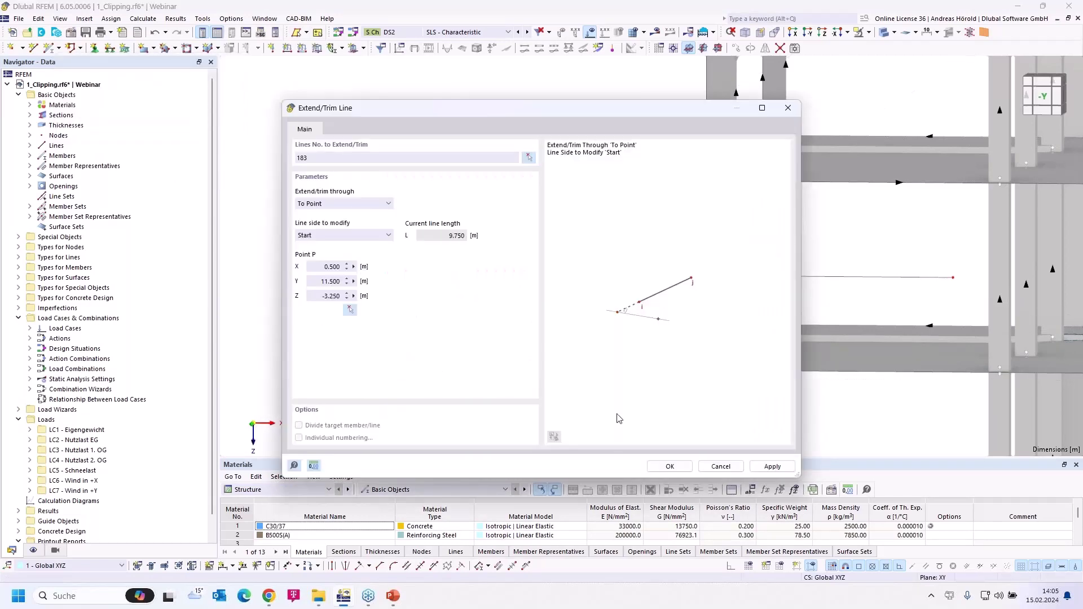
left_click(665, 466)
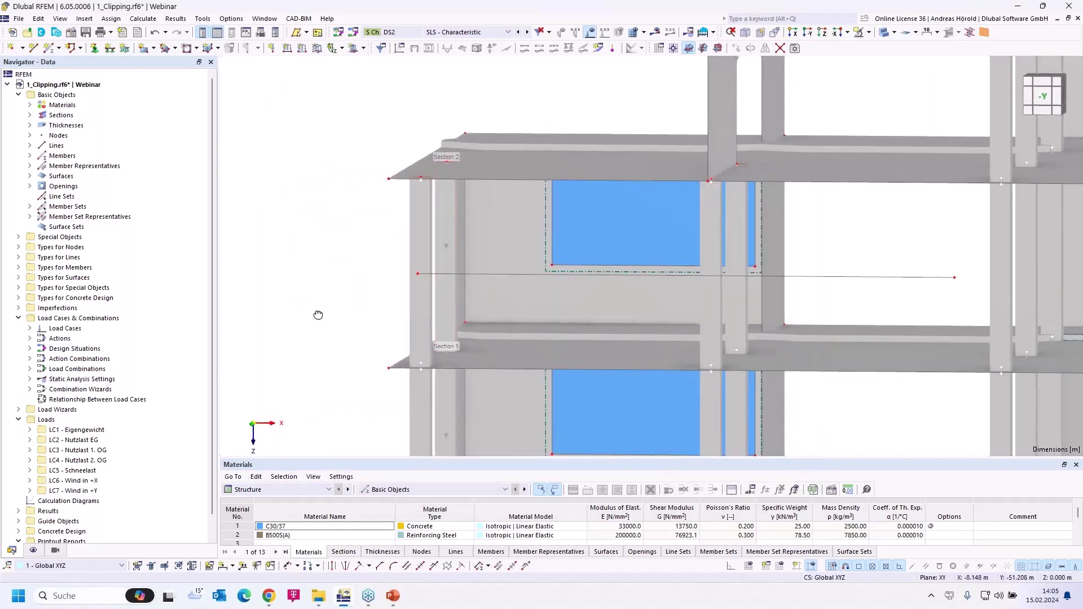
Round the front corner of the Section 1 slab between its side and front edges with a 0.500 m radius
mouse_move(317, 315)
middle_mouse_down()
mouse_move(331, 315)
mouse_move(327, 325)
middle_mouse_up()
scroll(370, 370, "up", 5)
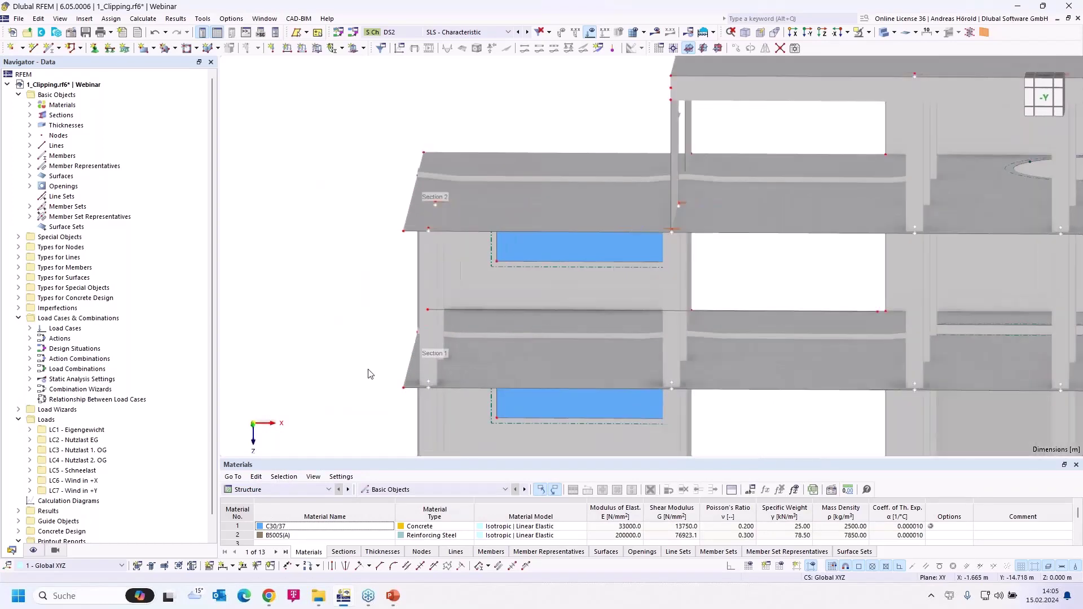
middle_click_drag(371, 352, 315, 195)
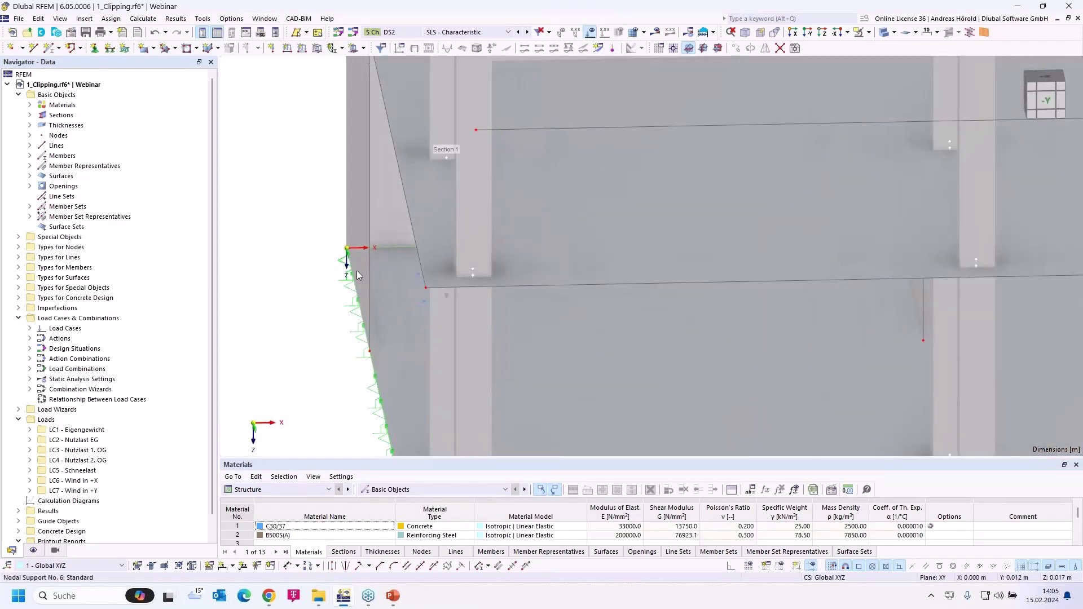
left_click(394, 566)
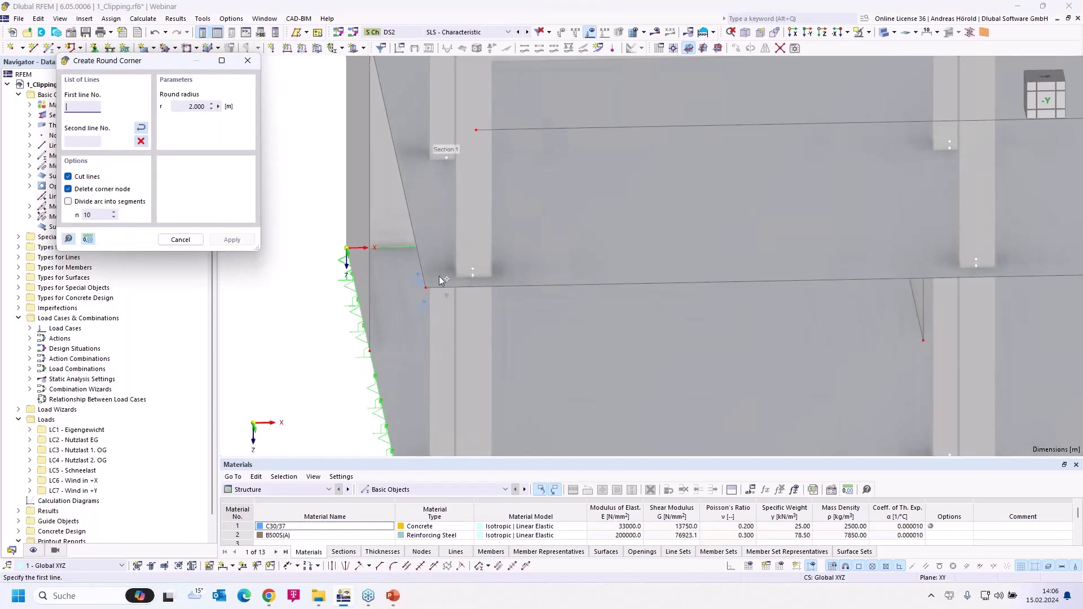
left_click(190, 106)
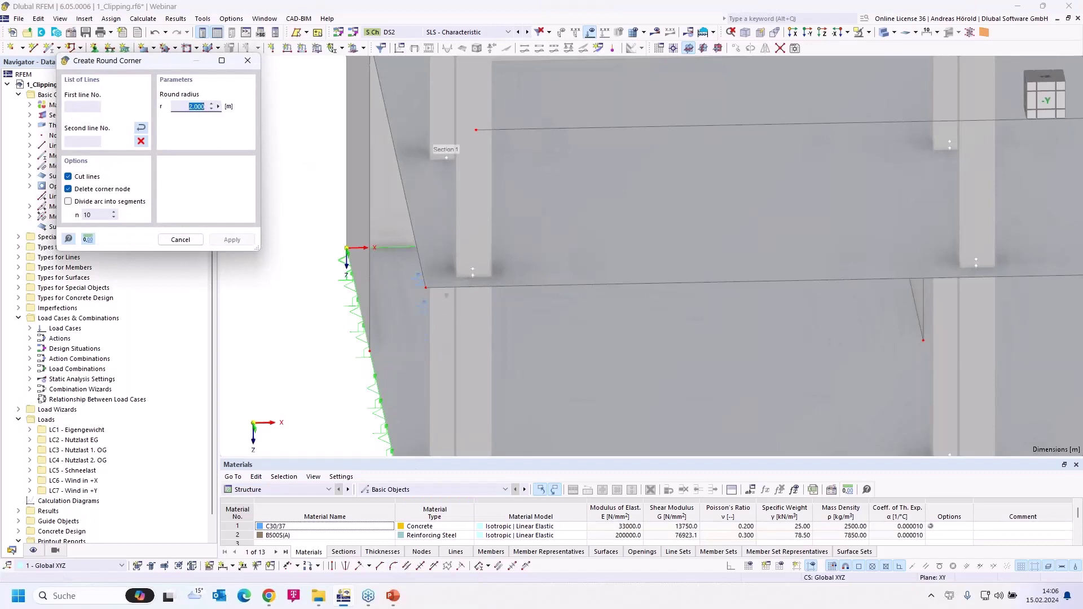
type(",5")
left_click(416, 271)
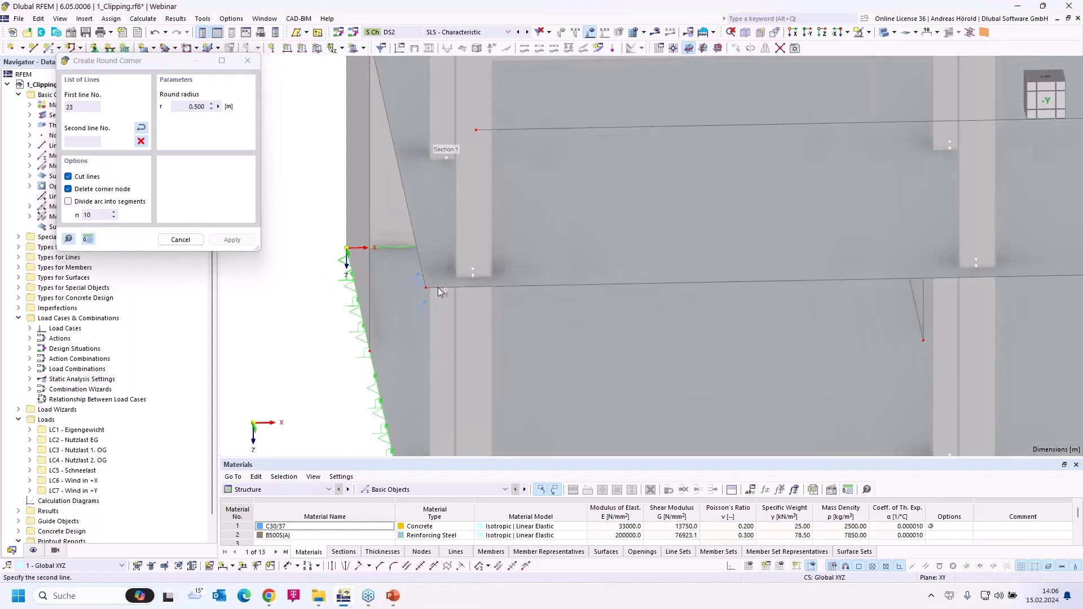
left_click(460, 286)
key("Escape")
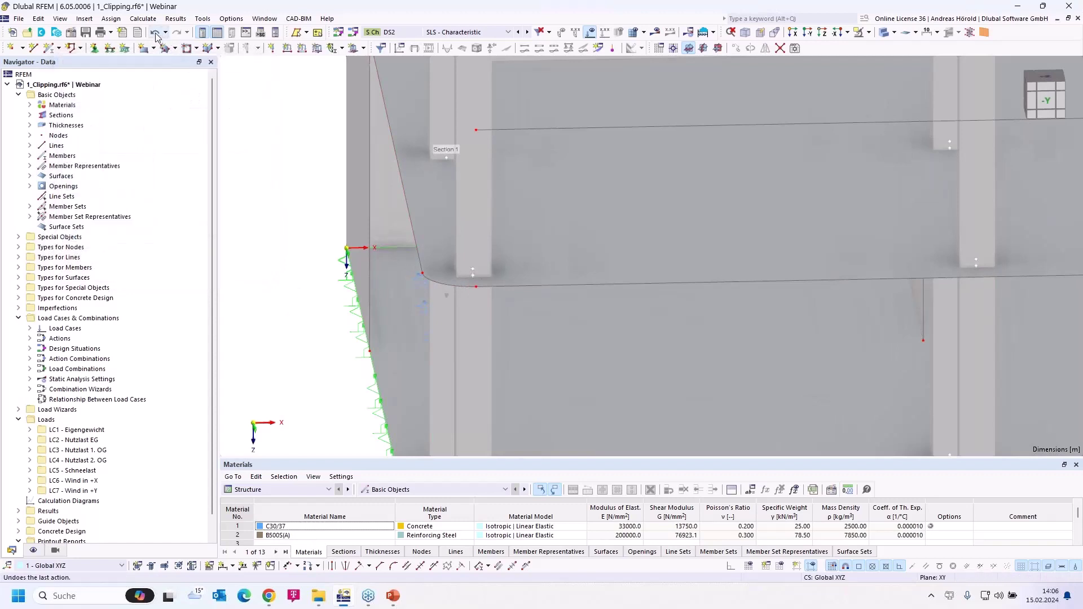
Undo the rounding of the slab corner
left_click(155, 32)
scroll(314, 401, "down", 2)
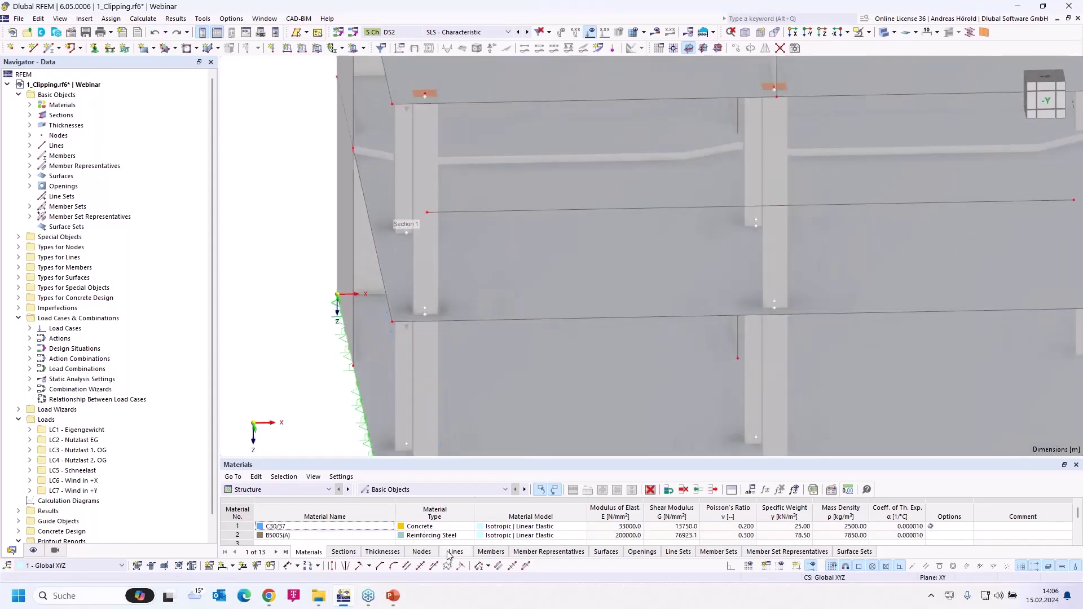
left_click(487, 566)
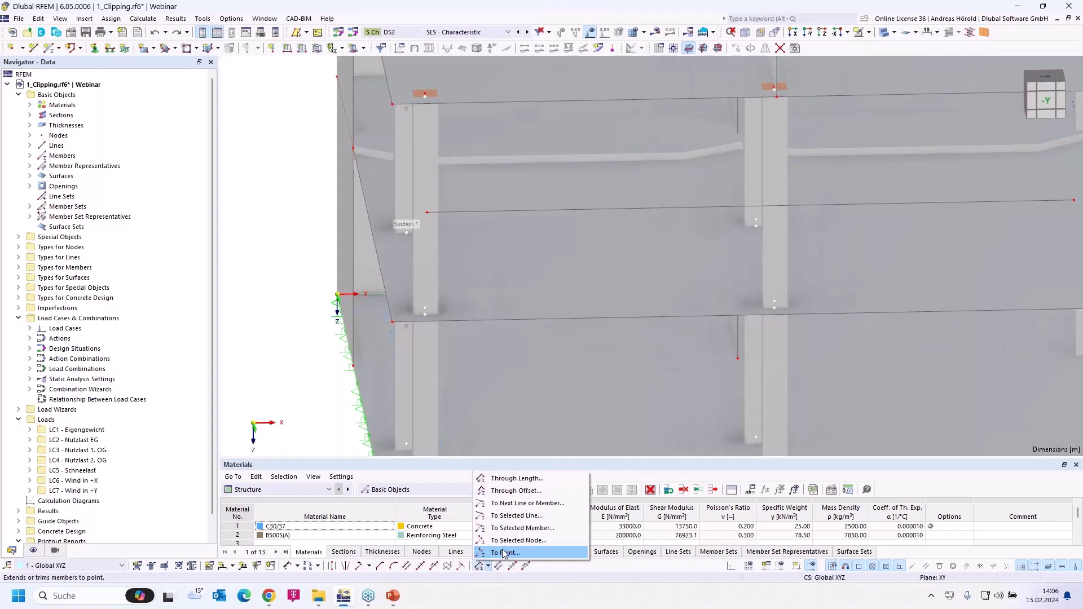
left_click(563, 568)
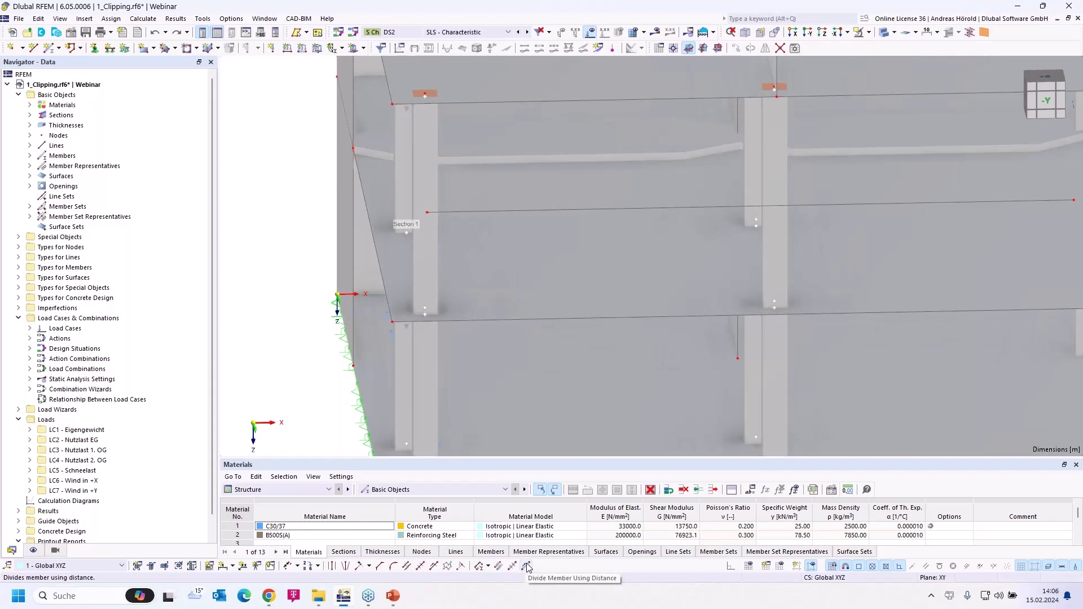
left_click(750, 566)
scroll(610, 412, "down", 5)
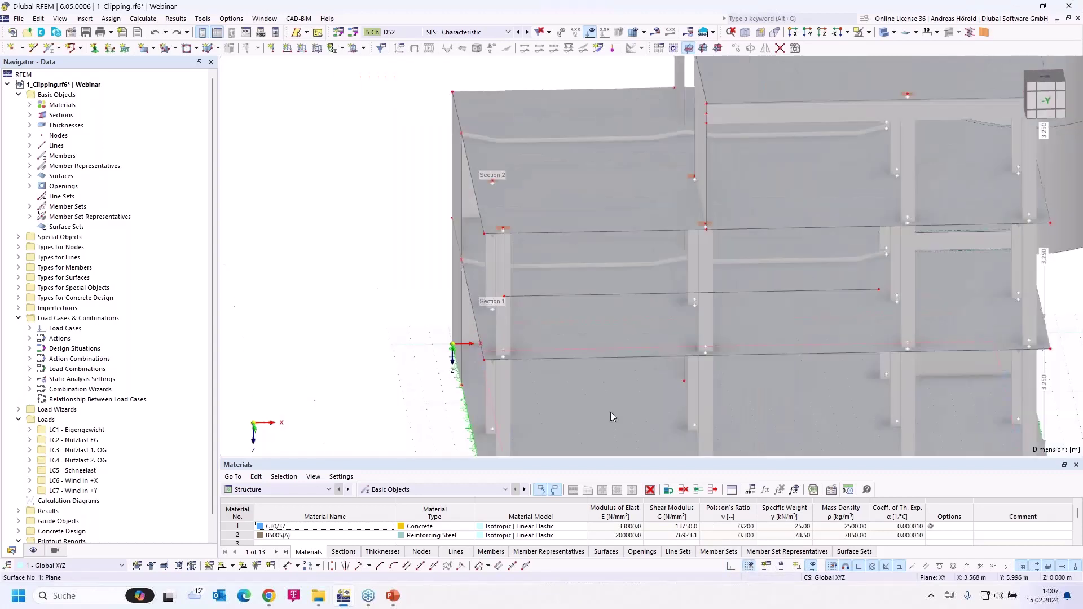
middle_click_drag(499, 298, 493, 264)
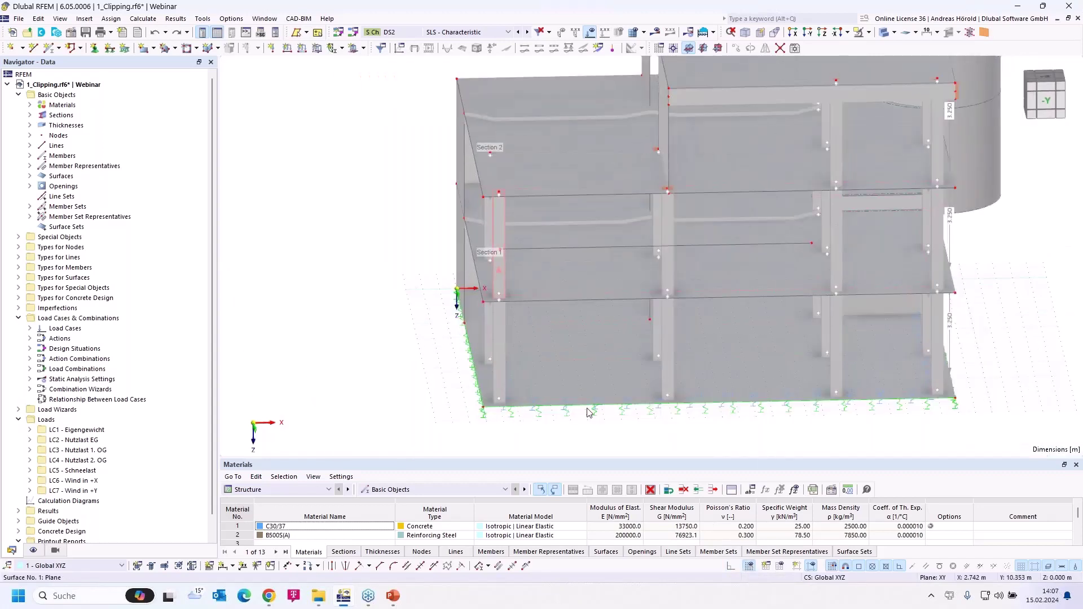
Review the work plane and grid/snap settings of the Global XYZ system without changing them
right_click(749, 566)
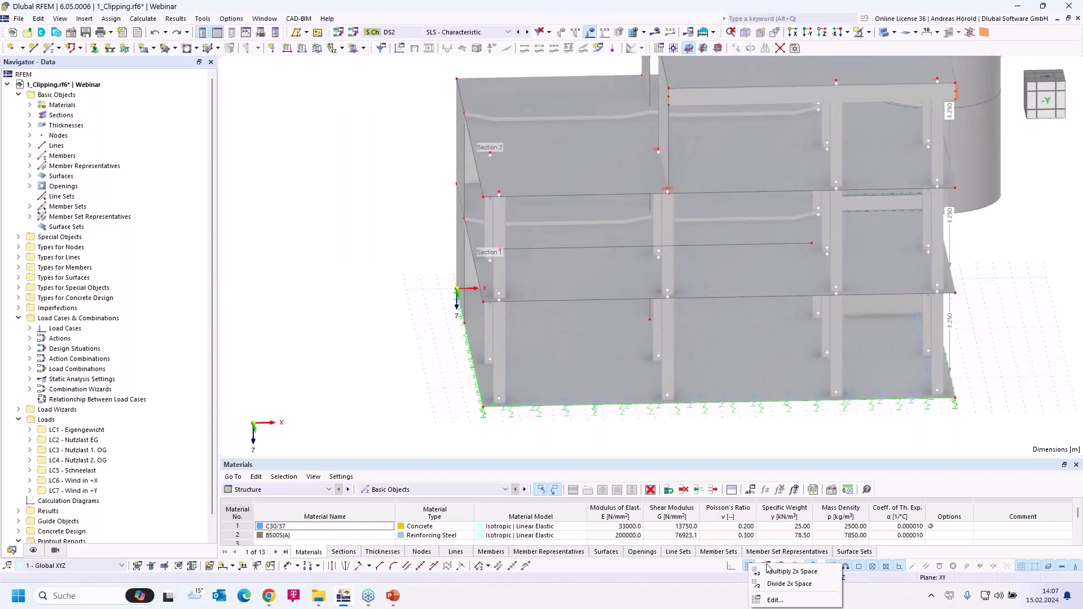
left_click(781, 600)
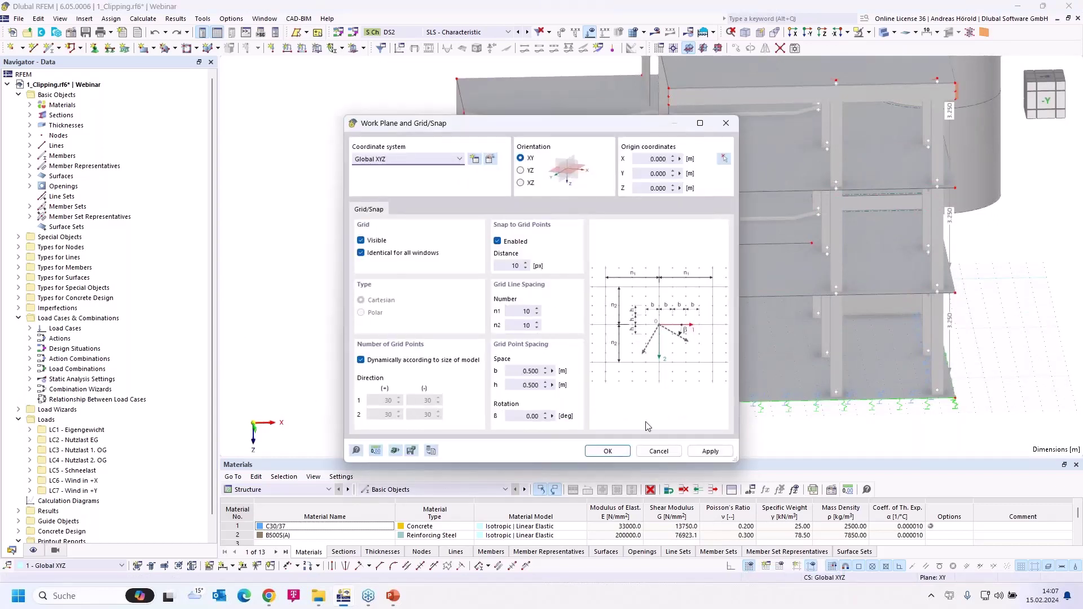
left_click(658, 452)
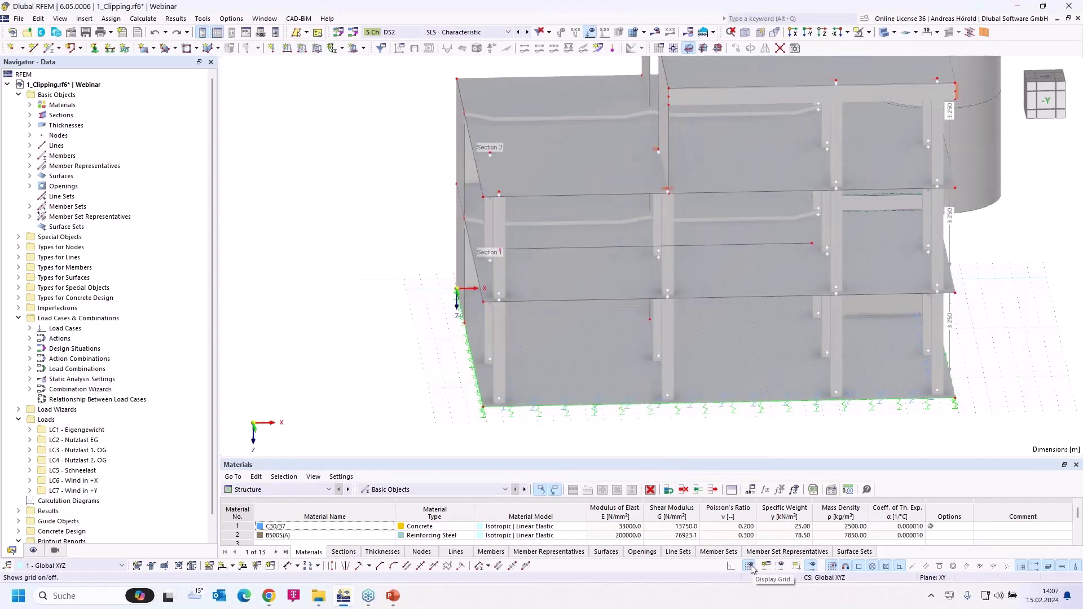
left_click(750, 566)
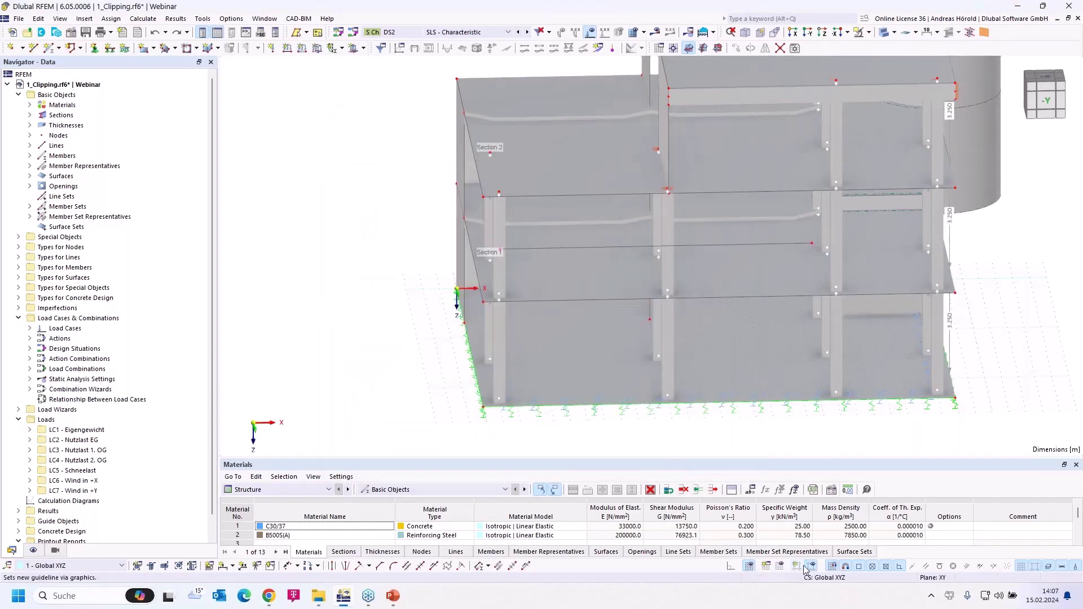
Switch object snapping off and back on, and check the coordinate system choices
left_click(832, 567)
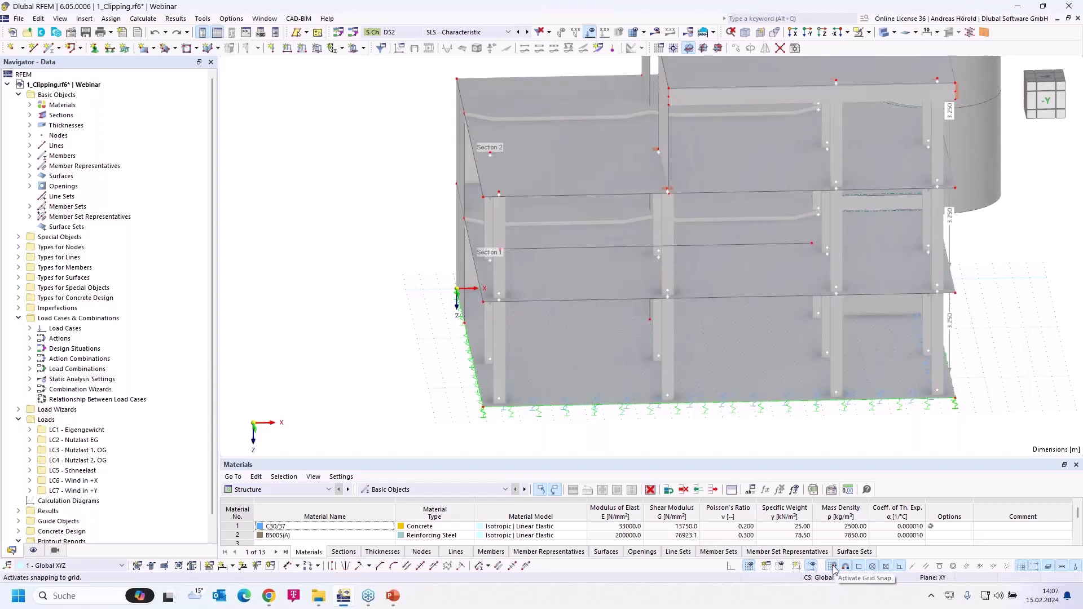
left_click(833, 567)
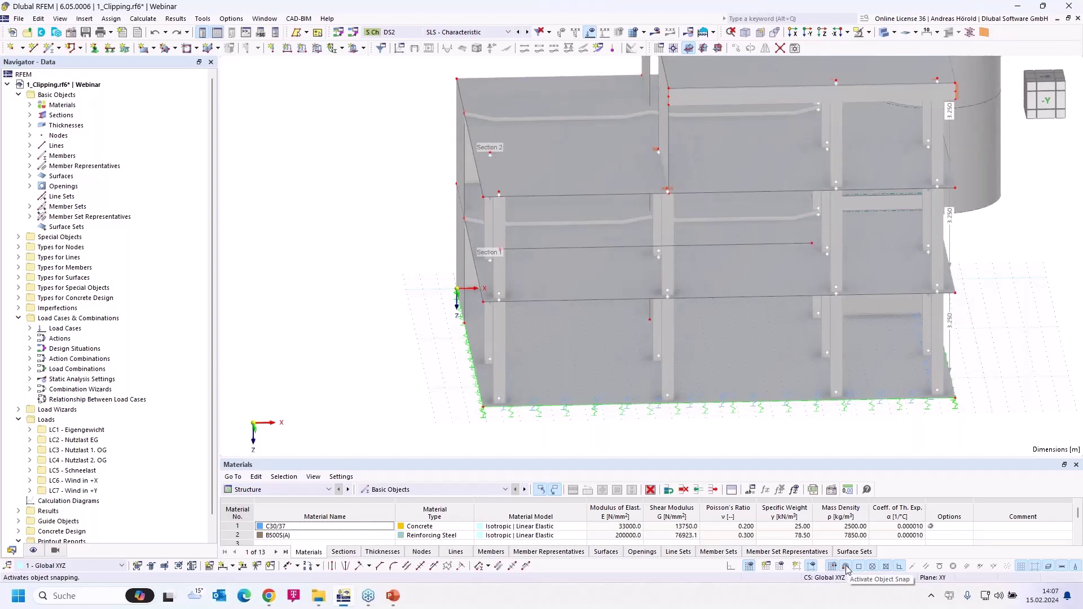
left_click(846, 567)
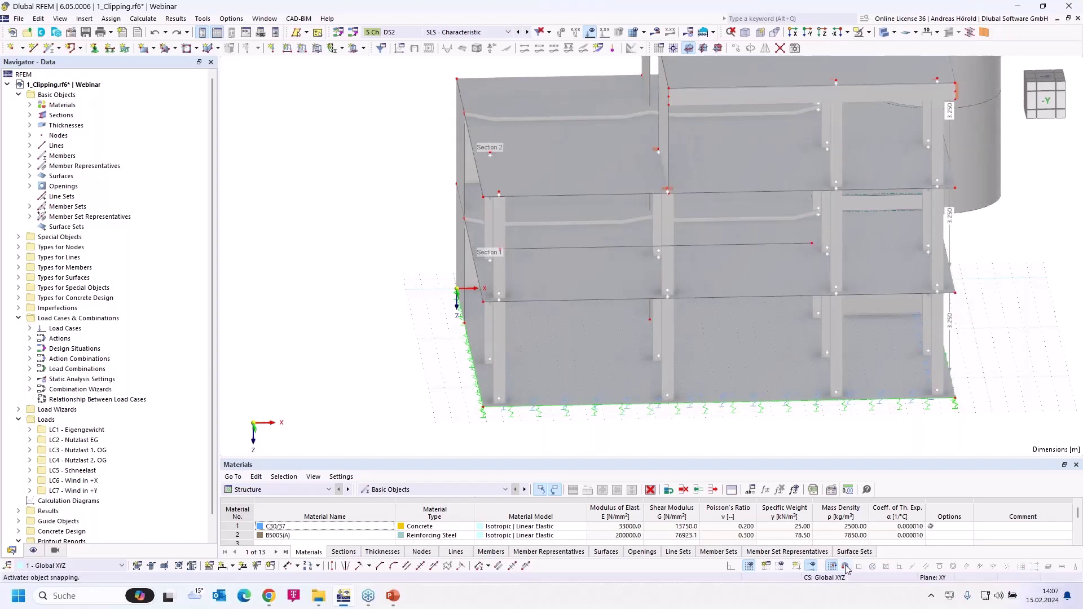
left_click(846, 567)
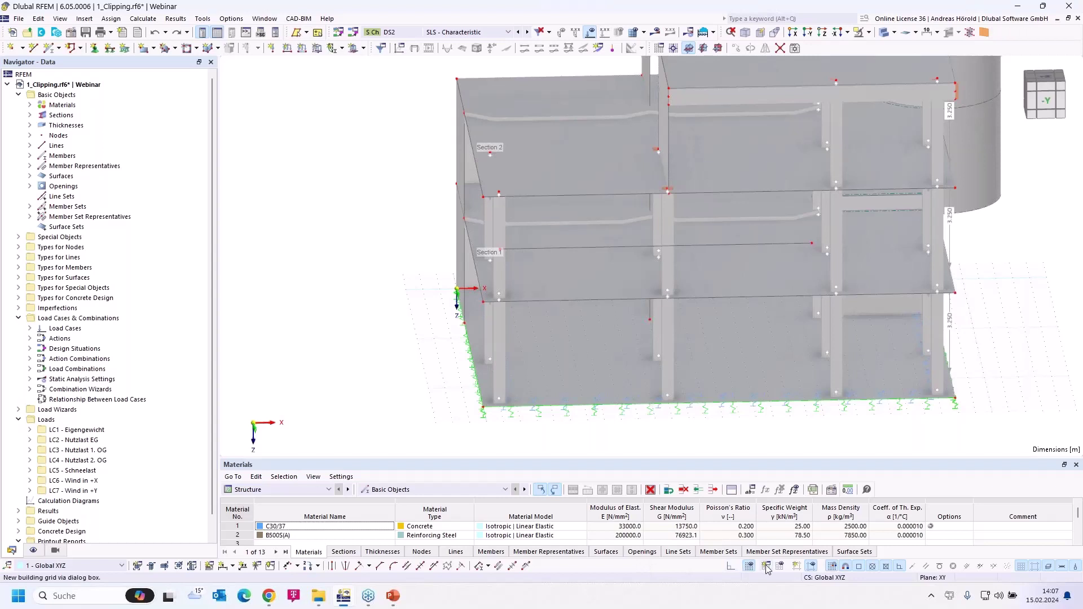
left_click(829, 578)
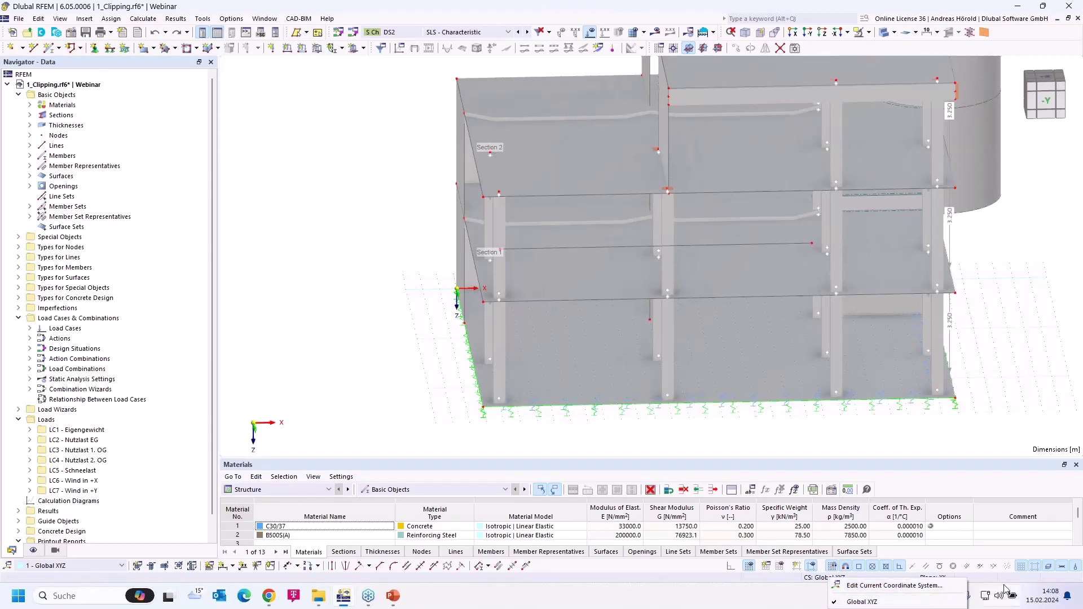
key("Escape")
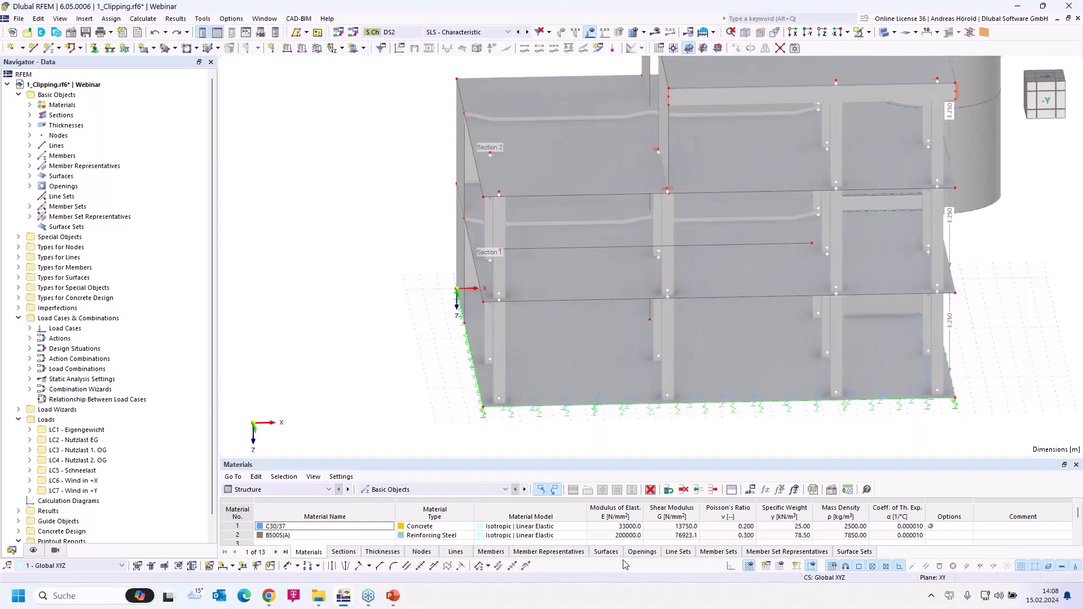
Turn off the grid's dynamic sizing to the model and set 200 grid points in both directions, positive and negative, for axes 1 and 2
left_click(731, 566)
middle_click_drag(395, 394, 361, 391, "ctrl")
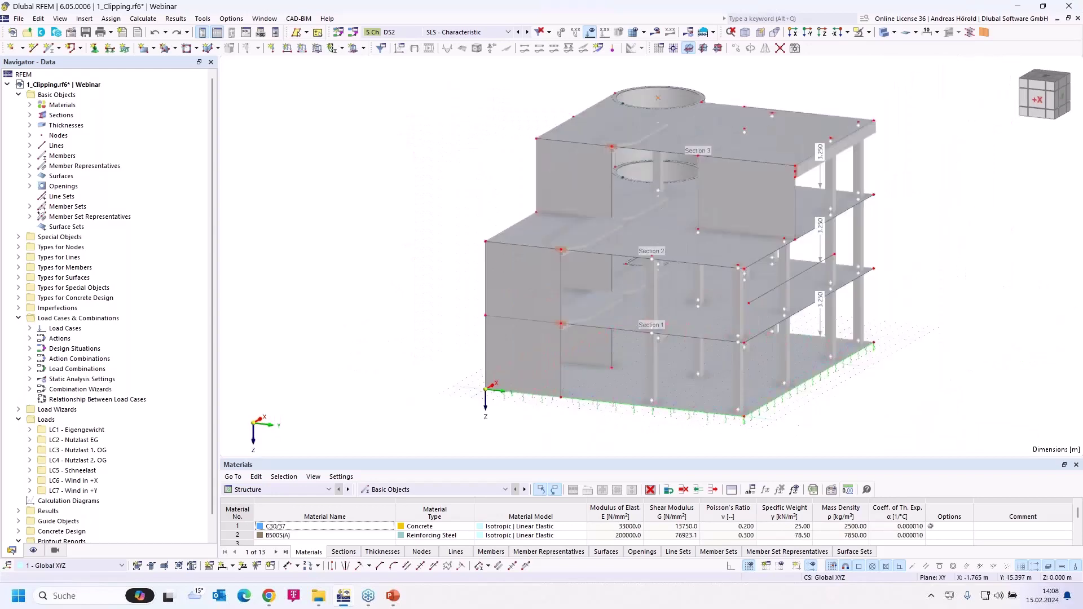
middle_click_drag(733, 438, 770, 460, "ctrl")
scroll(547, 417, "up", 4)
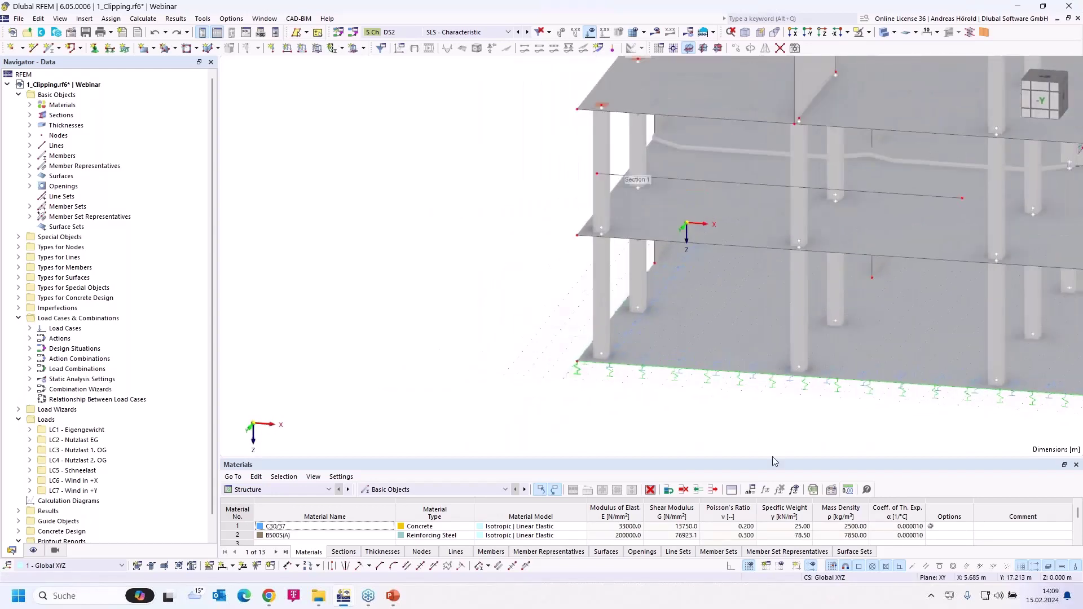
right_click(748, 567)
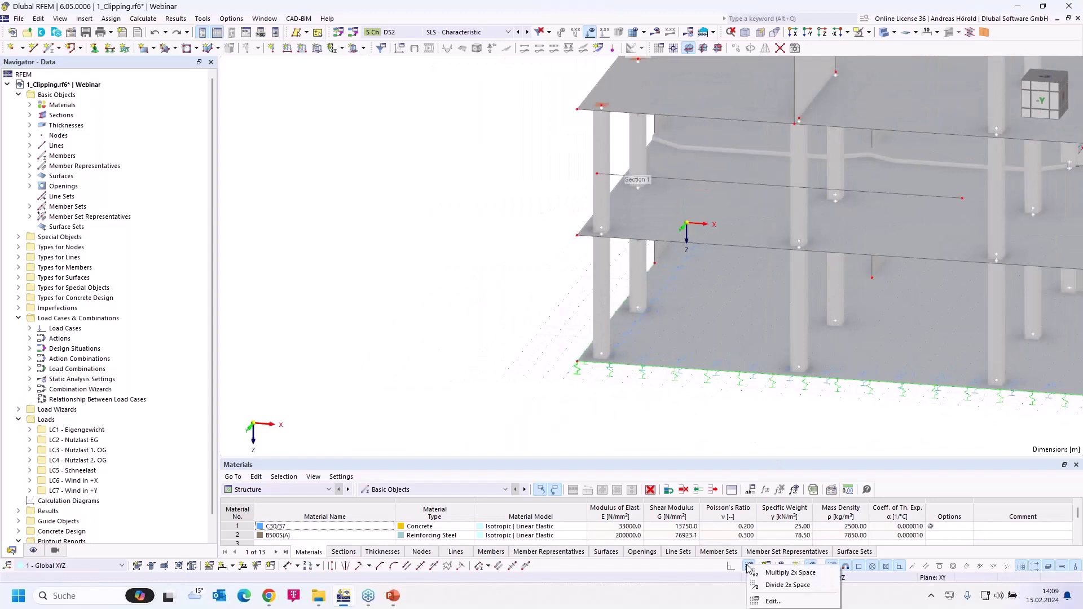
left_click(778, 604)
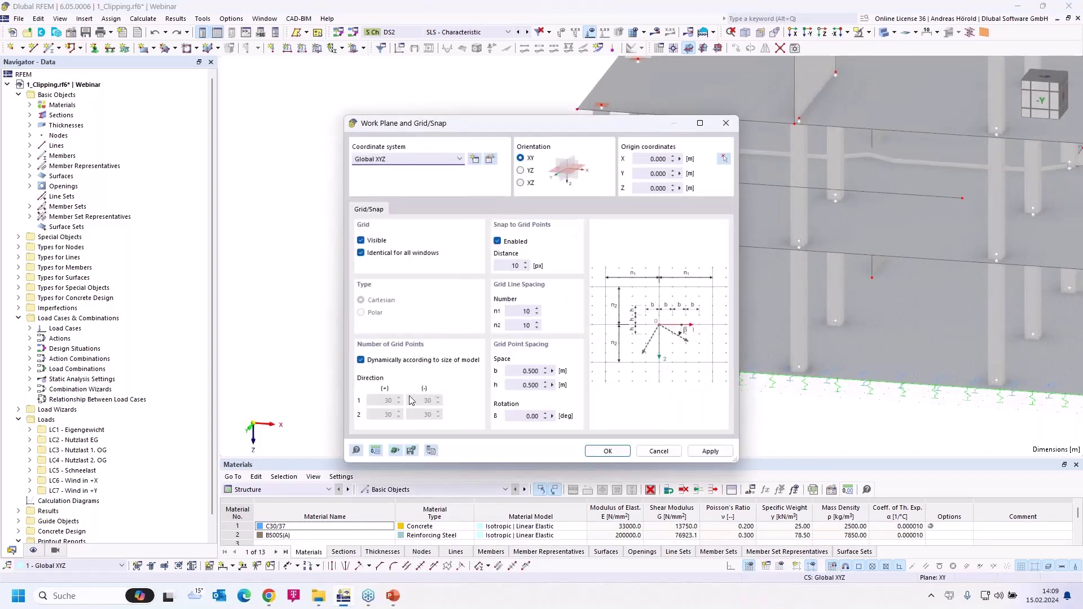
left_click(361, 360)
double_click(388, 401)
type("200")
key("Tab")
type("200")
double_click(394, 415)
type("200")
key("Tab")
type("200")
Set the grid point spacing b and h to 0.100 m and apply the grid settings
left_click_drag(528, 370, 550, 384)
type("100100")
left_click(608, 451)
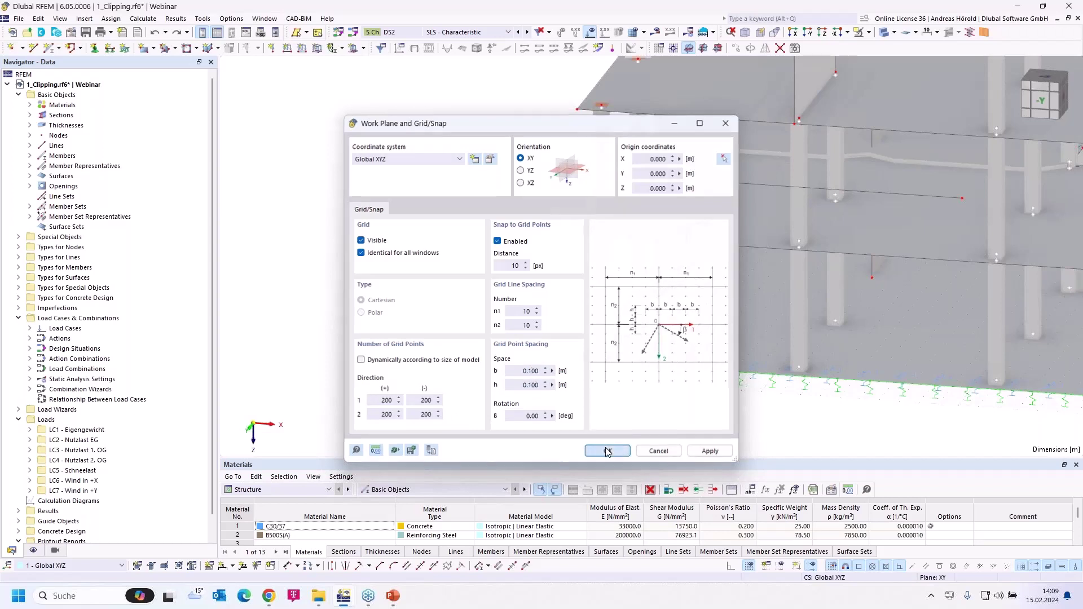
Draw a single line about 3 m long outward from the base slab corner at X 0.000, Y 12.000 m, and undo it
scroll(537, 372, "up", 5)
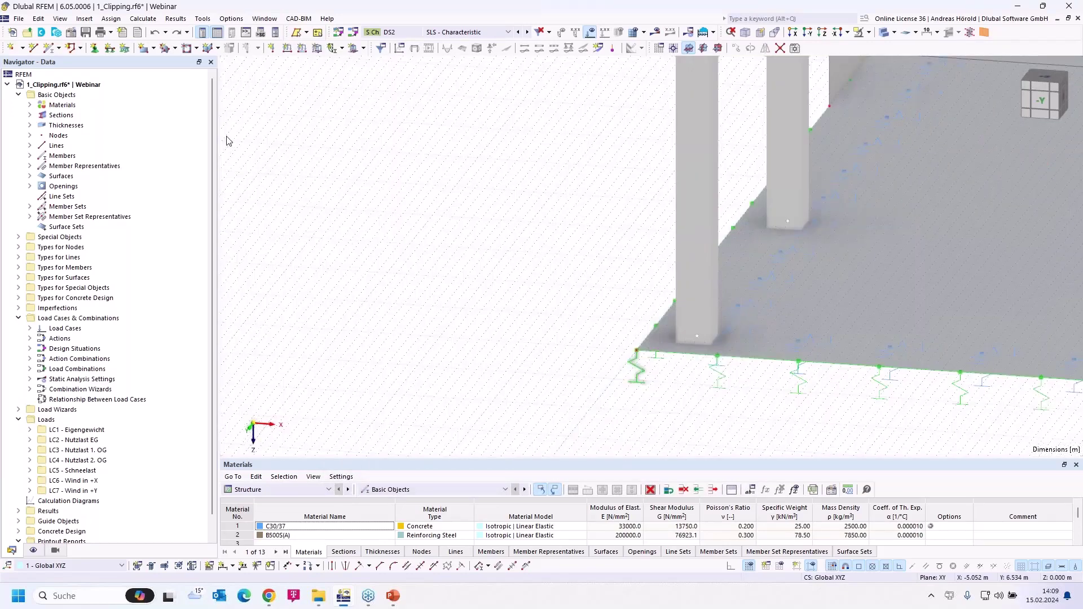
left_click(34, 48)
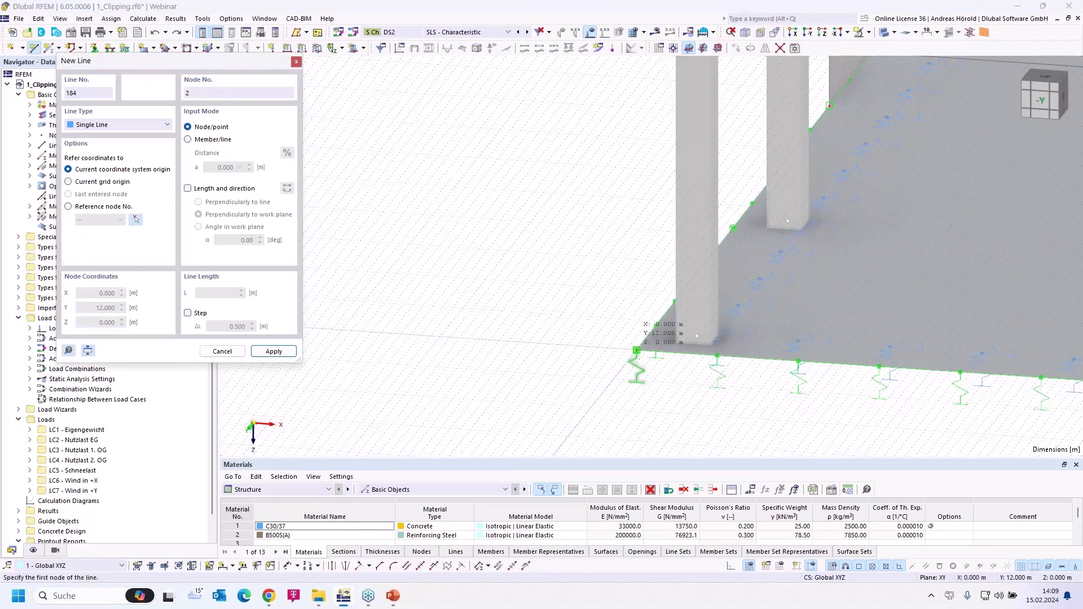
left_click(636, 351)
scroll(426, 318, "down", 1)
scroll(426, 317, "up", 1)
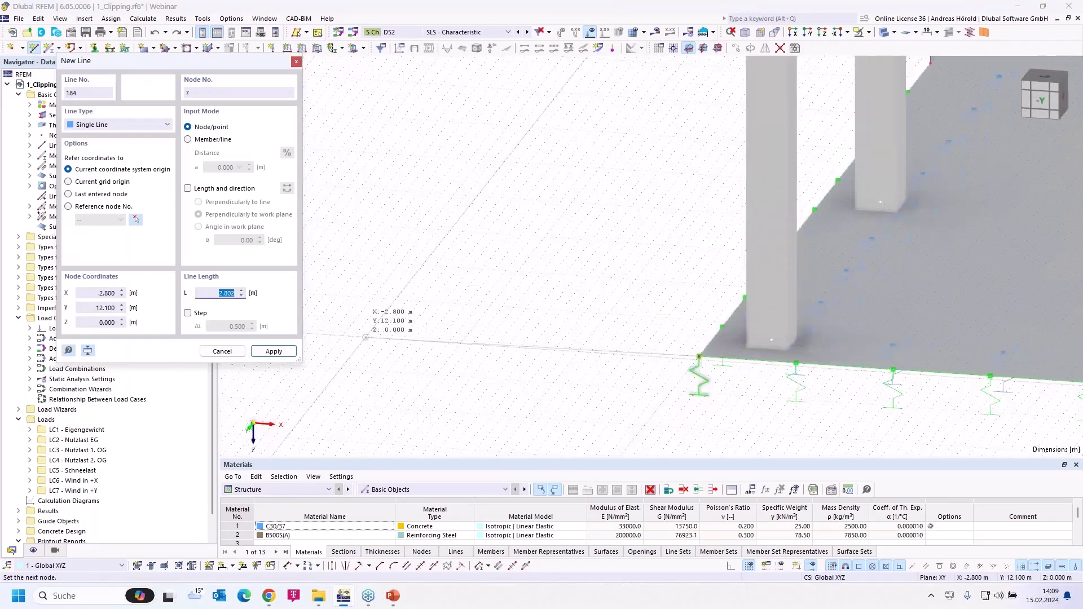
left_click(347, 328)
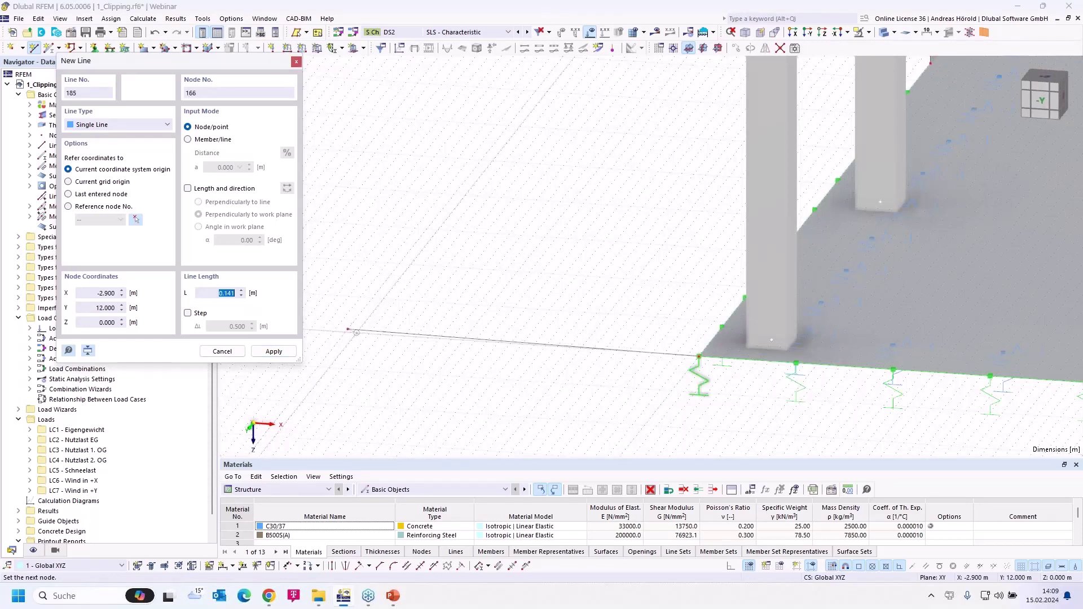
middle_click_drag(369, 357, 510, 431)
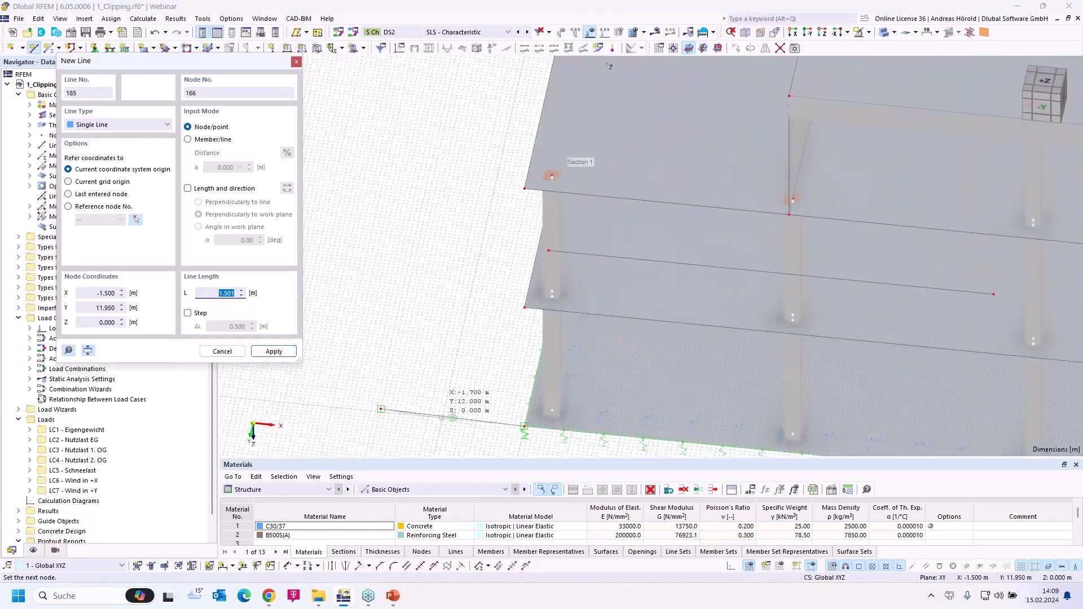
scroll(397, 403, "up", 5)
middle_click_drag(388, 357, 460, 365, "ctrl")
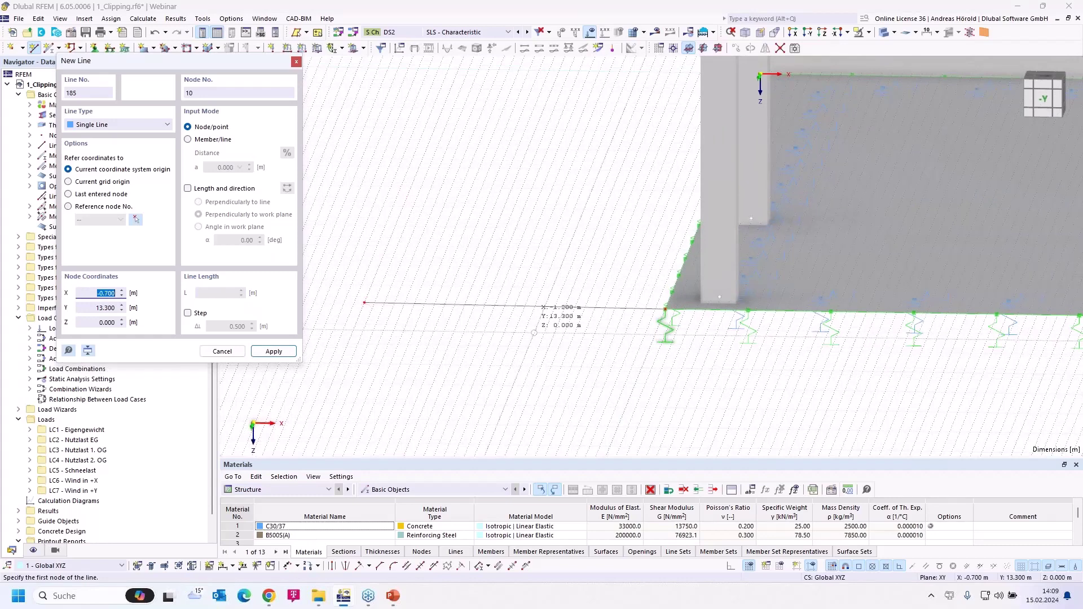
key("Escape")
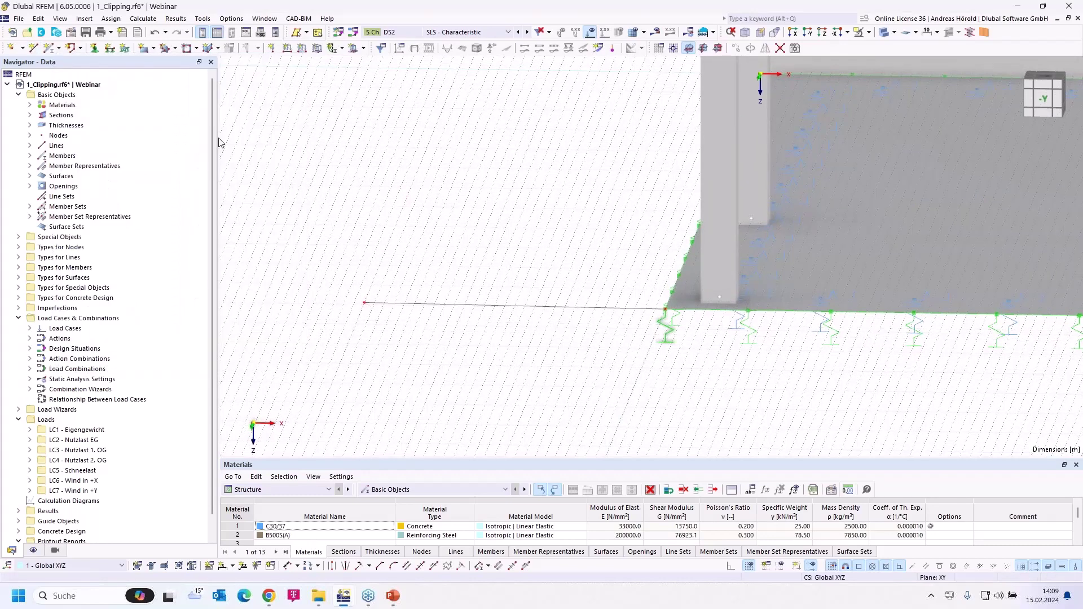
left_click(156, 33)
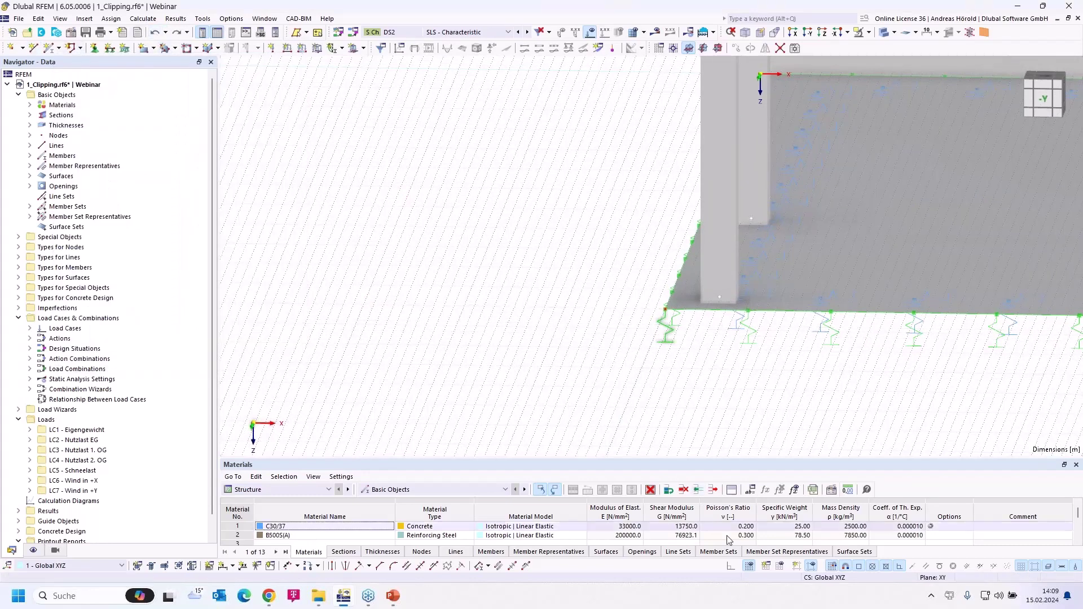
Turn on orthogonal mode and draw three connected lines from the base slab corner to X -1.800, Y 12.000, to Y 7.400, and to X -1.200 m
left_click(731, 567)
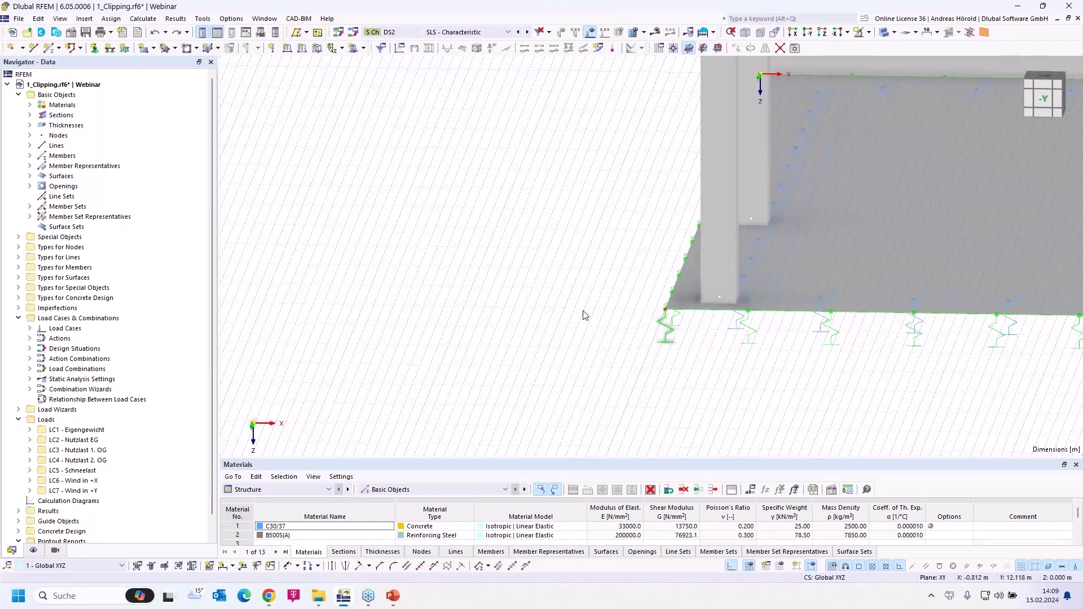
scroll(587, 316, "up", 3)
left_click(33, 47)
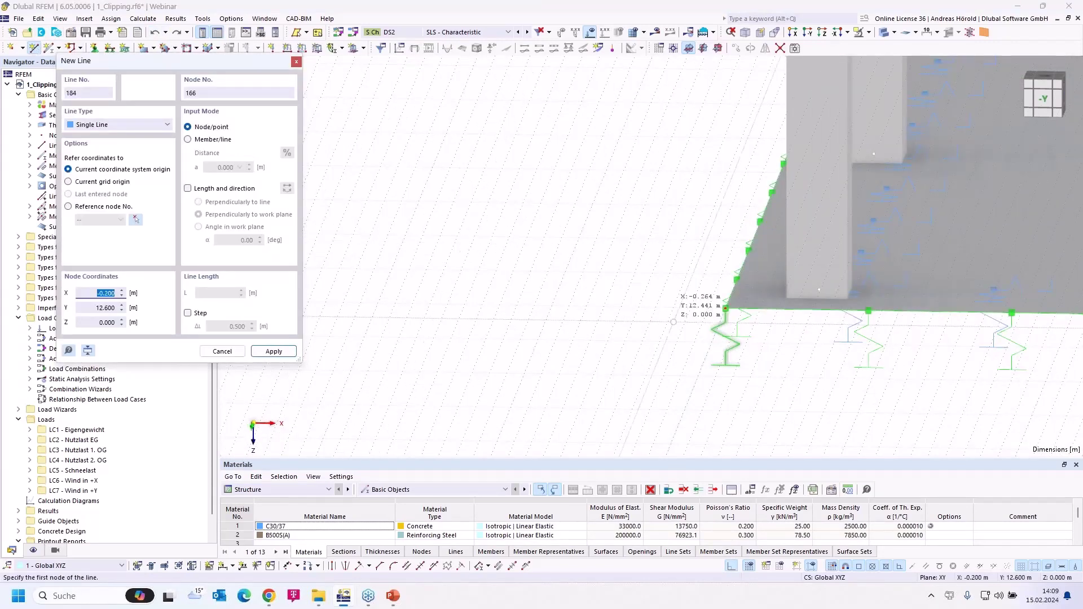
left_click(726, 309)
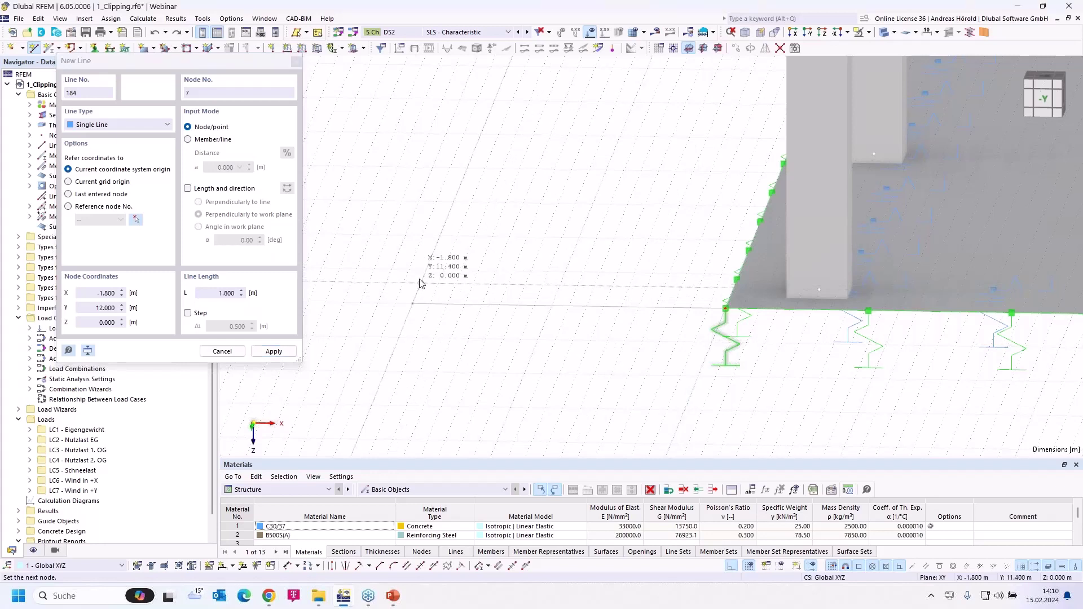
left_click(412, 303)
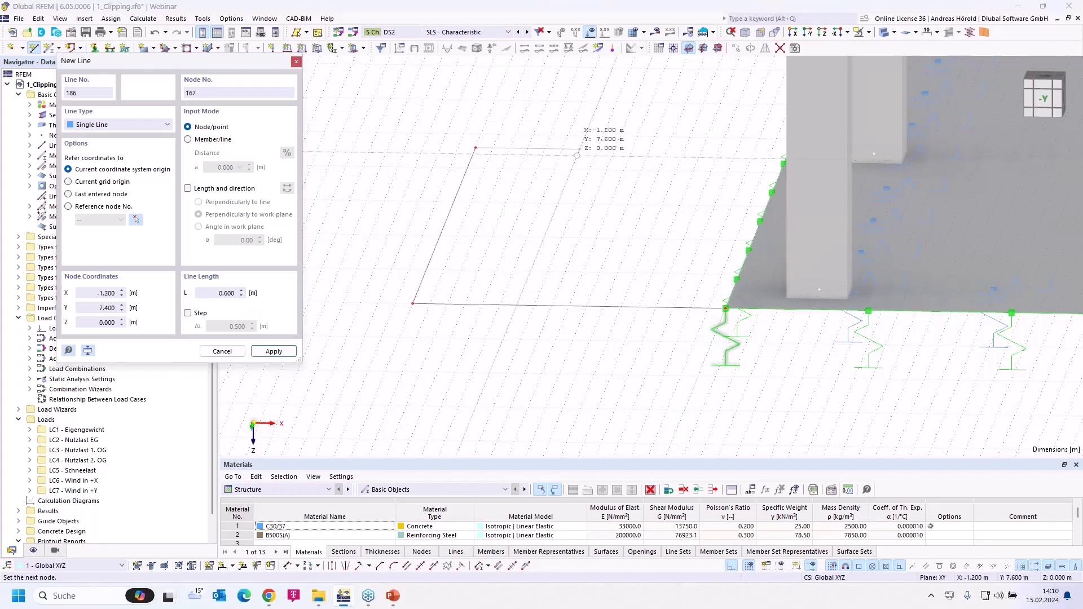
left_click(580, 149)
key("Escape")
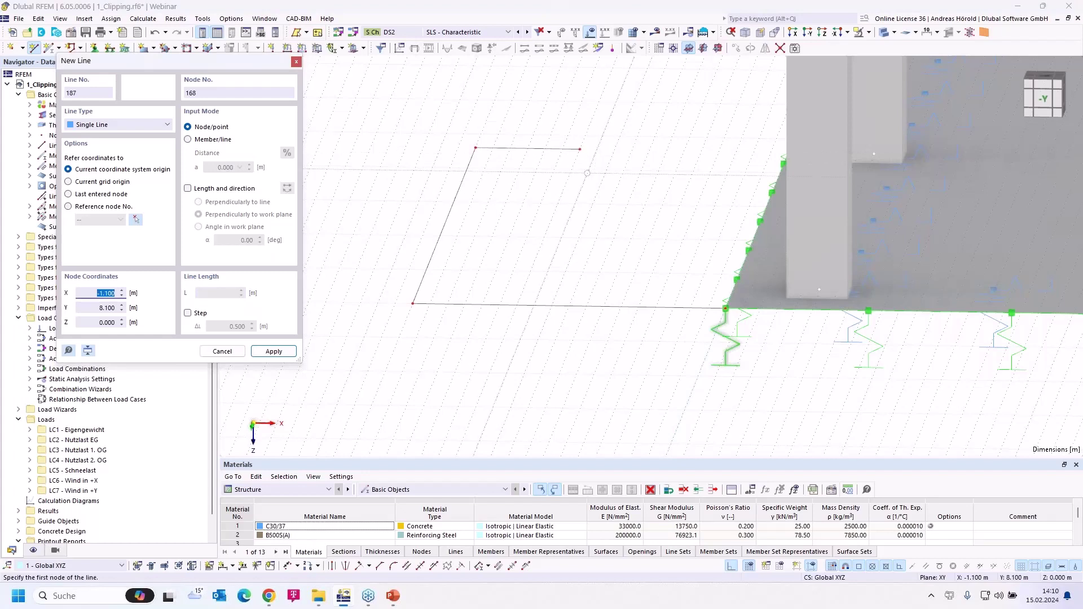
key("Escape")
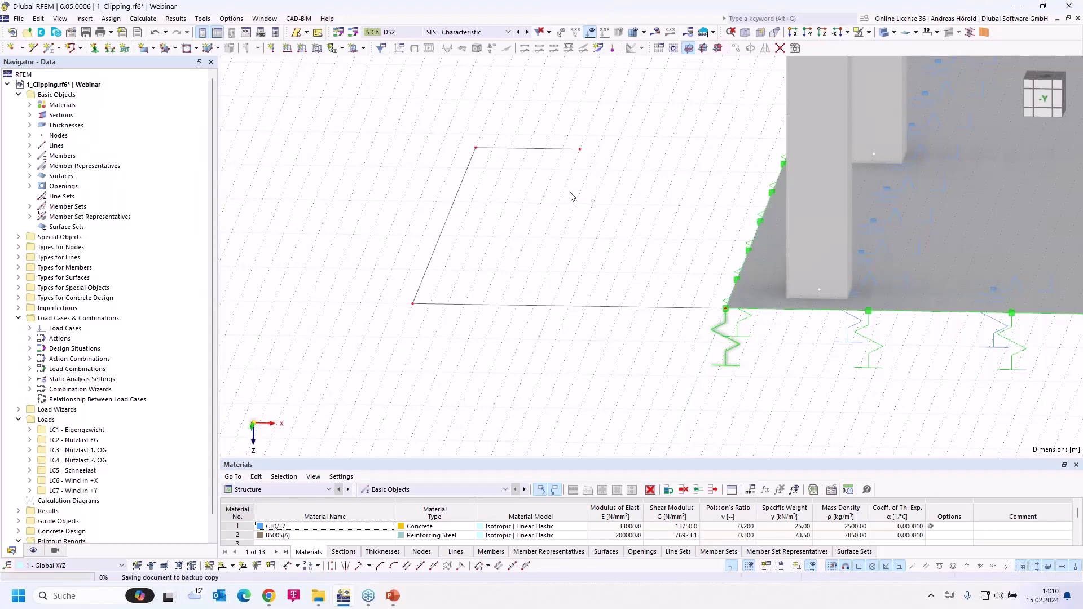
scroll(575, 246, "down", 2)
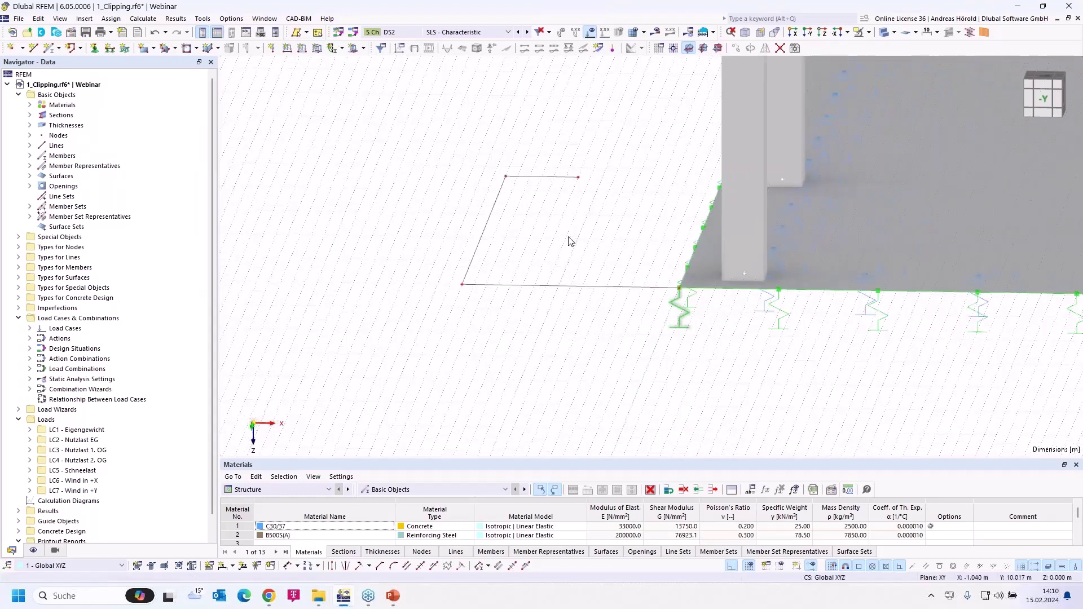
middle_click_drag(556, 237, 572, 304)
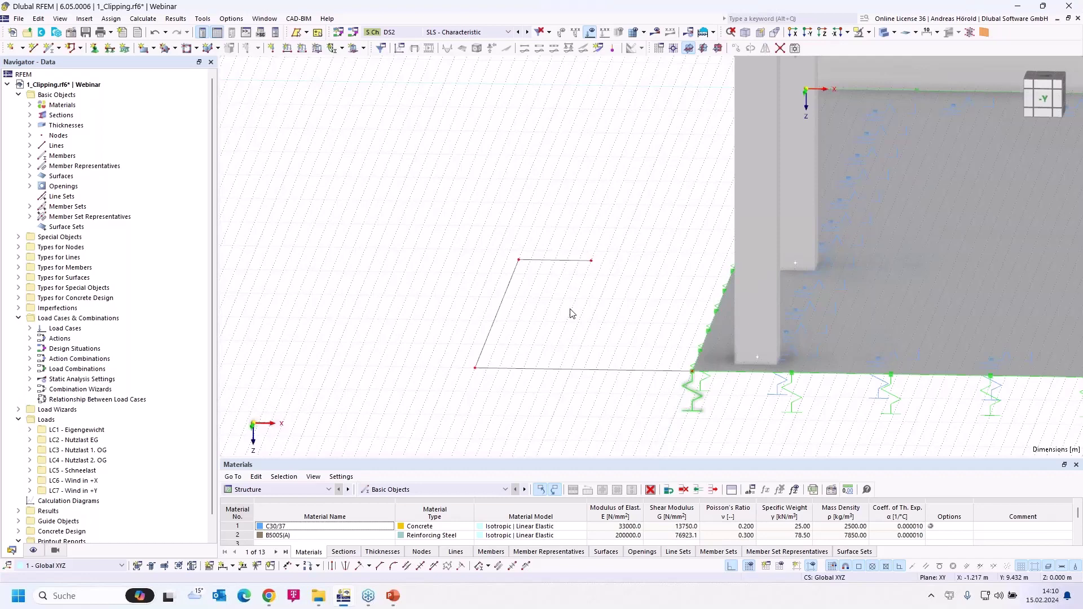
Examine the building with its grid and newly drawn lines from several sides, then focus on the roof slab's edge beam
scroll(576, 313, "down", 3)
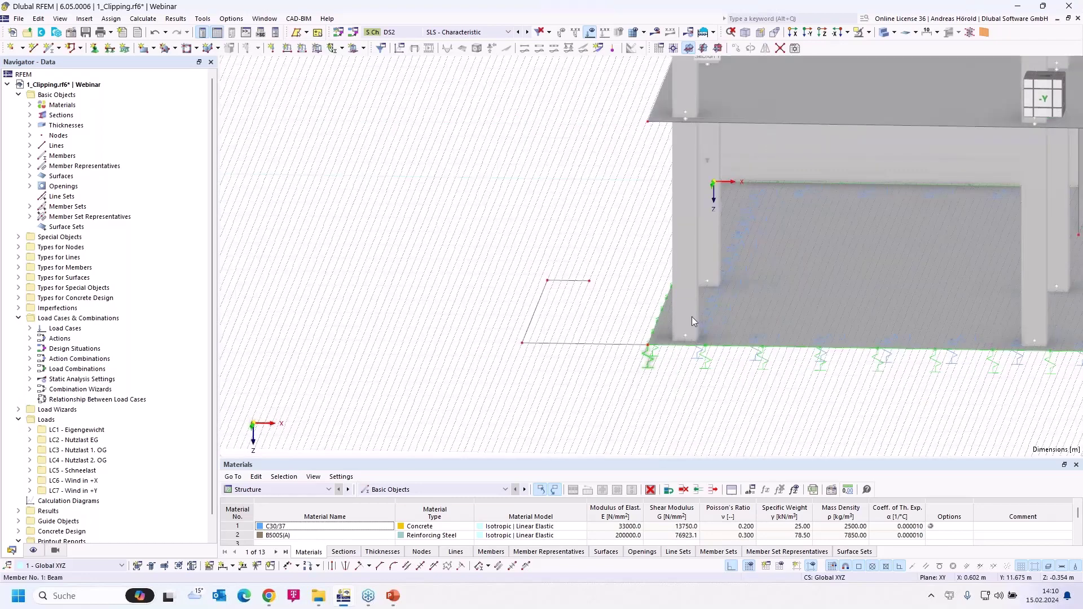
scroll(690, 316, "down", 2)
middle_click_drag(690, 316, 462, 409)
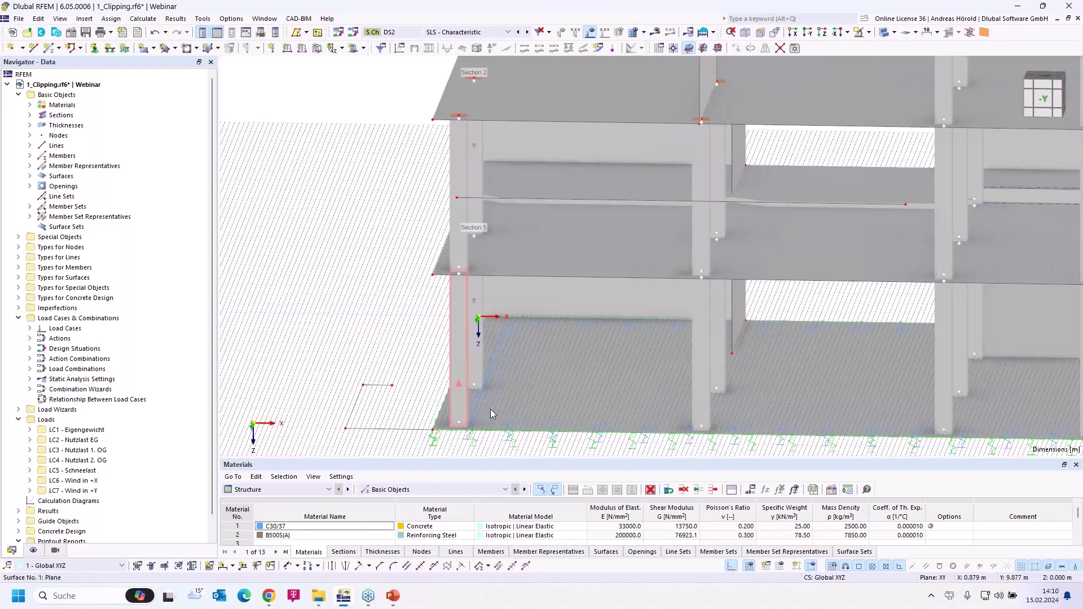
middle_click_drag(455, 309, 874, 306, "ctrl")
scroll(873, 307, "down", 5)
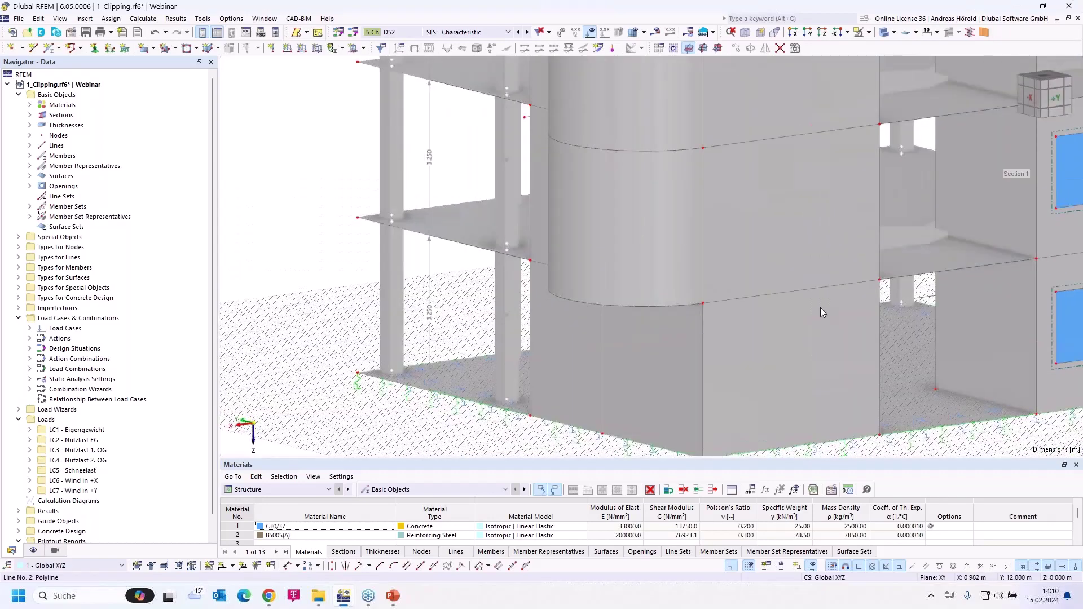
middle_click_drag(784, 327, 389, 321, "ctrl")
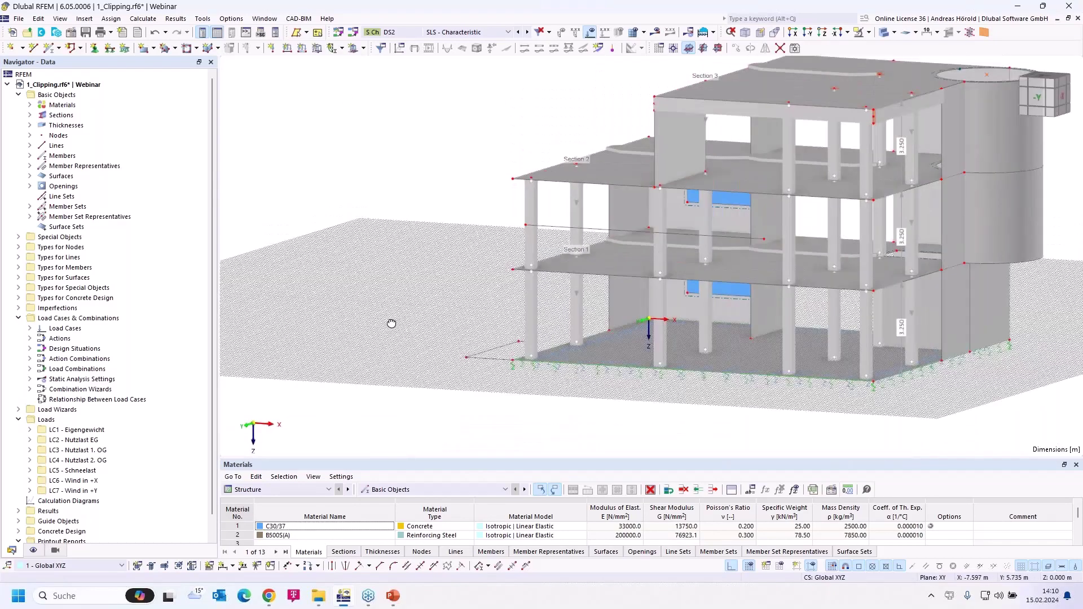
scroll(625, 171, "up", 5)
scroll(479, 259, "down", 2)
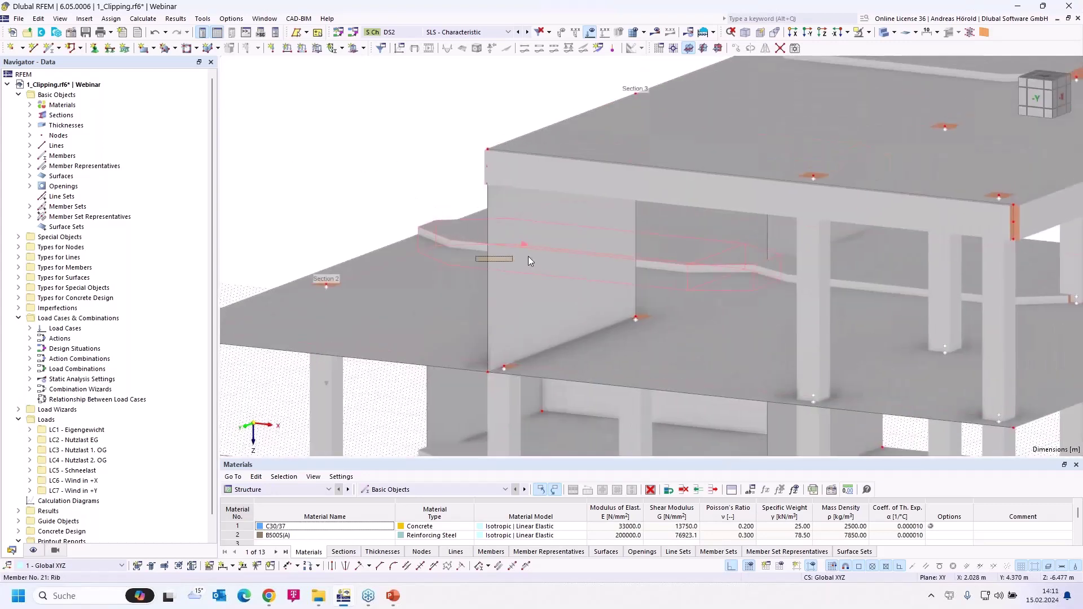
scroll(447, 256, "up", 5)
scroll(448, 256, "down", 4)
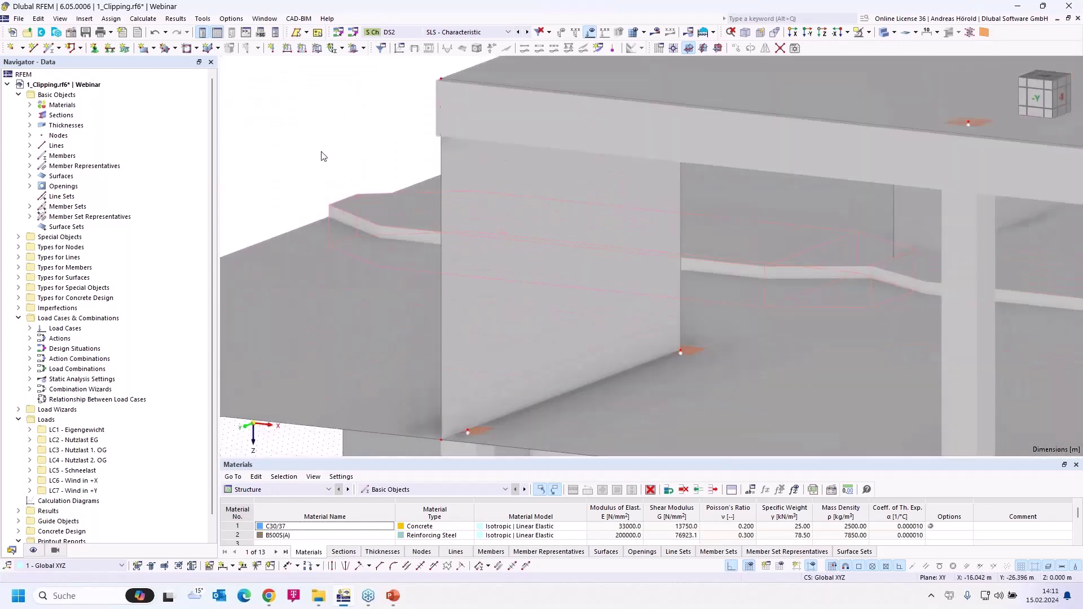
scroll(627, 171, "up", 2)
scroll(627, 171, "down", 2)
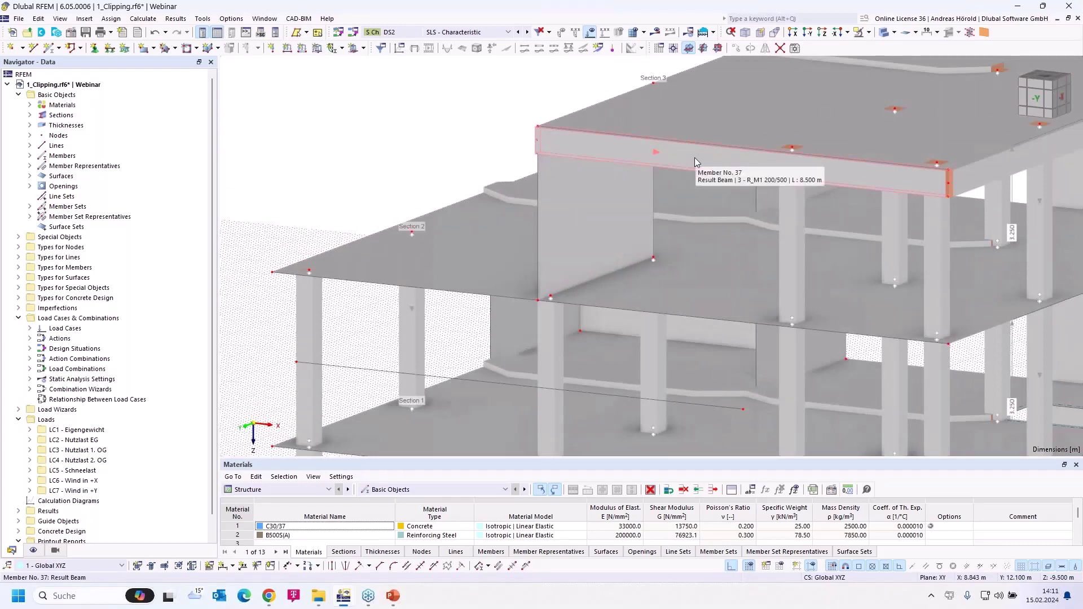
Divide the front roof edge beam by distance at 25 % from its start, creating 'On Member' nodes without dividing it, and apply this twice
right_click(694, 158)
mouse_move(764, 194)
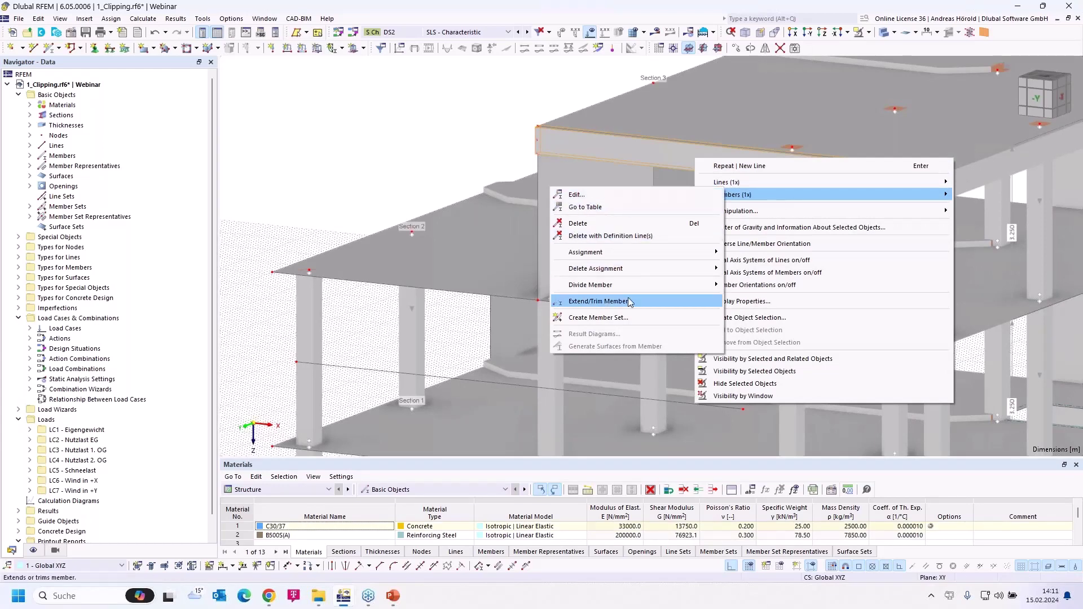
mouse_move(625, 287)
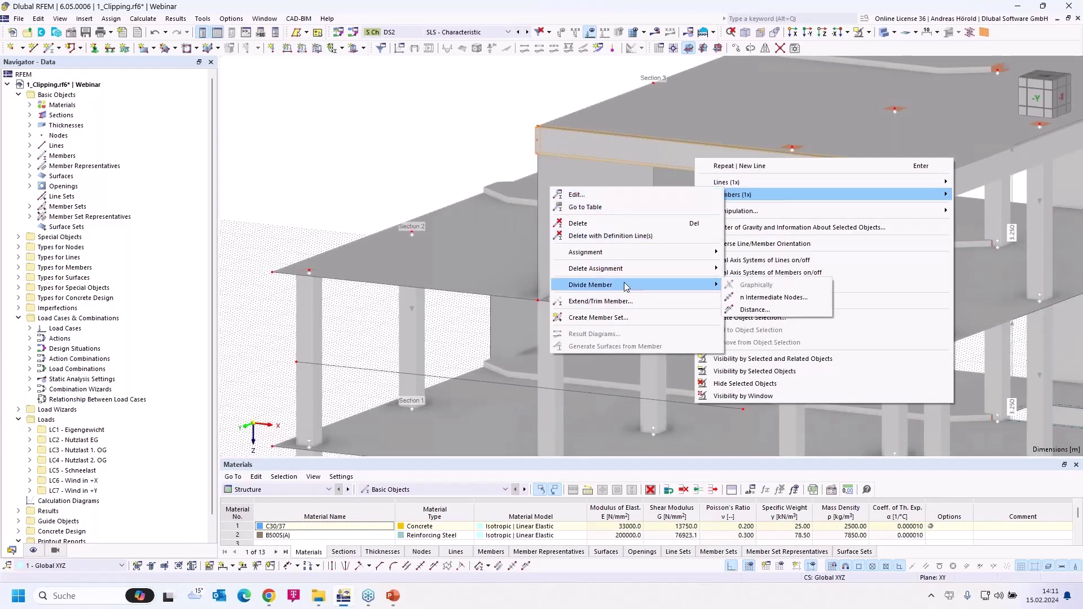
left_click(767, 309)
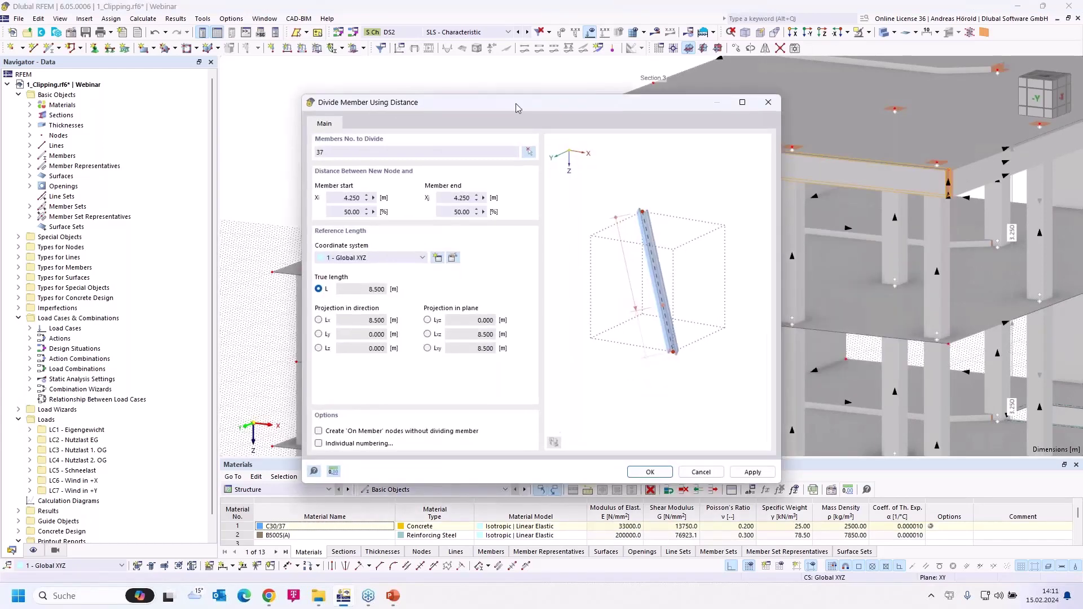
left_click(167, 275)
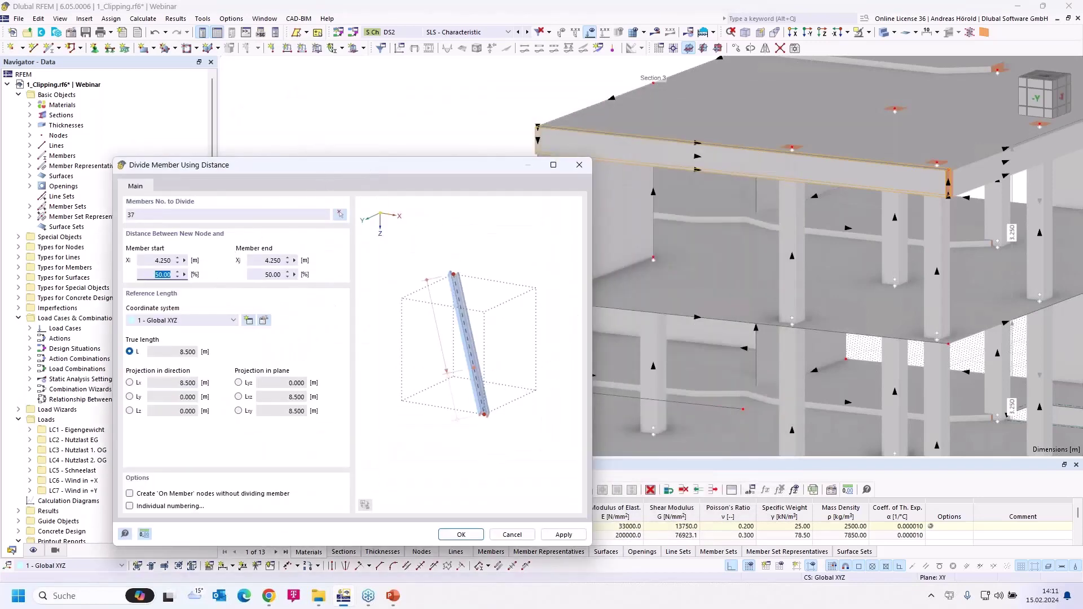
type("25")
left_click(250, 276)
left_click(130, 494)
left_click(562, 536)
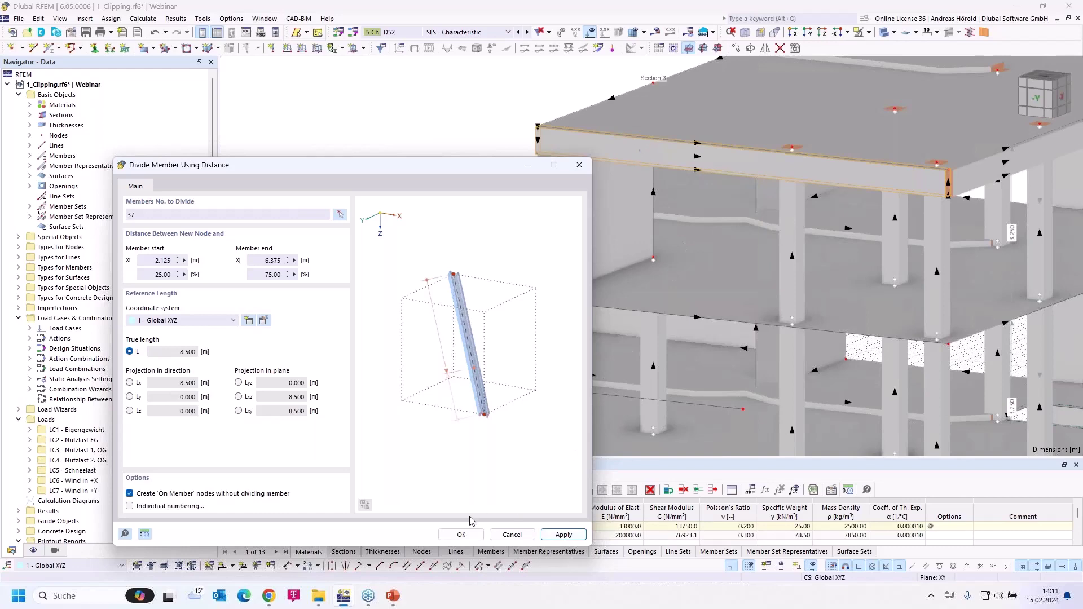
left_click(459, 535)
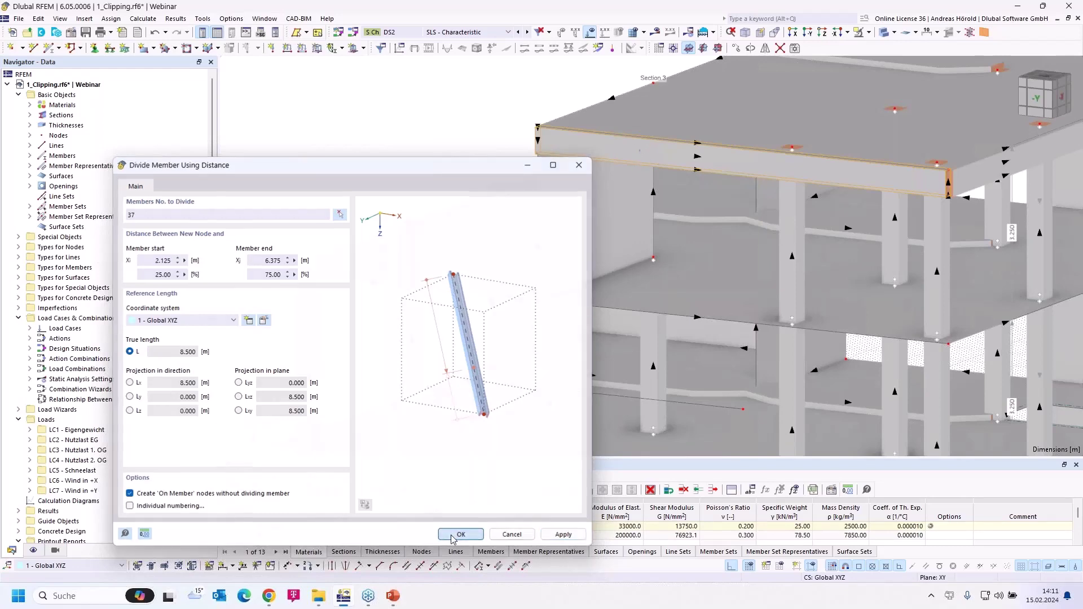
Run a plausibility check of the model and abort it at the warning about node coordinates
scroll(443, 136, "up", 3)
scroll(429, 134, "down", 5)
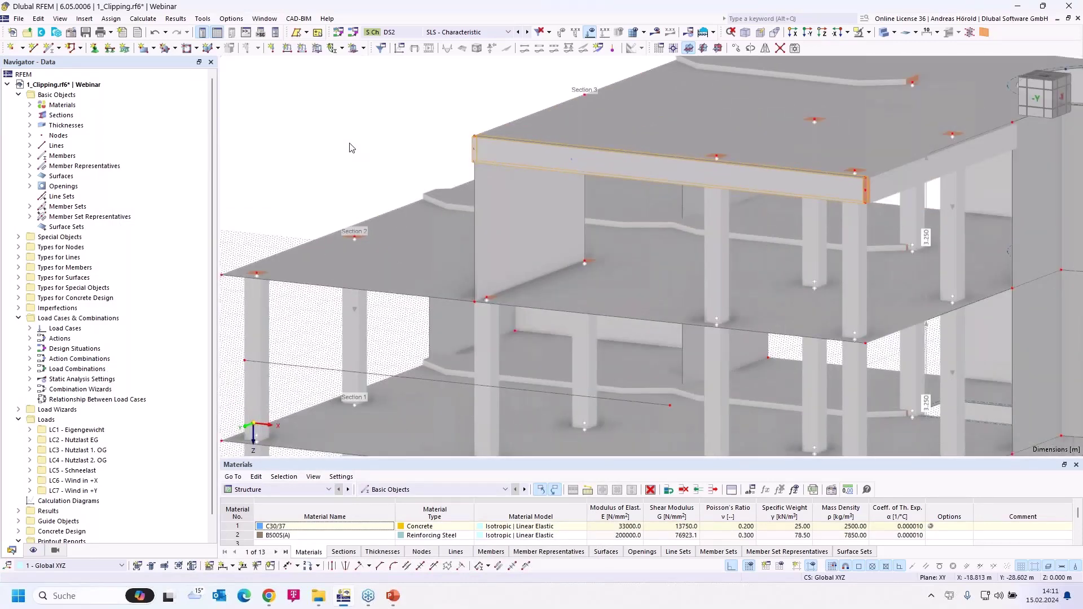
left_click(202, 19)
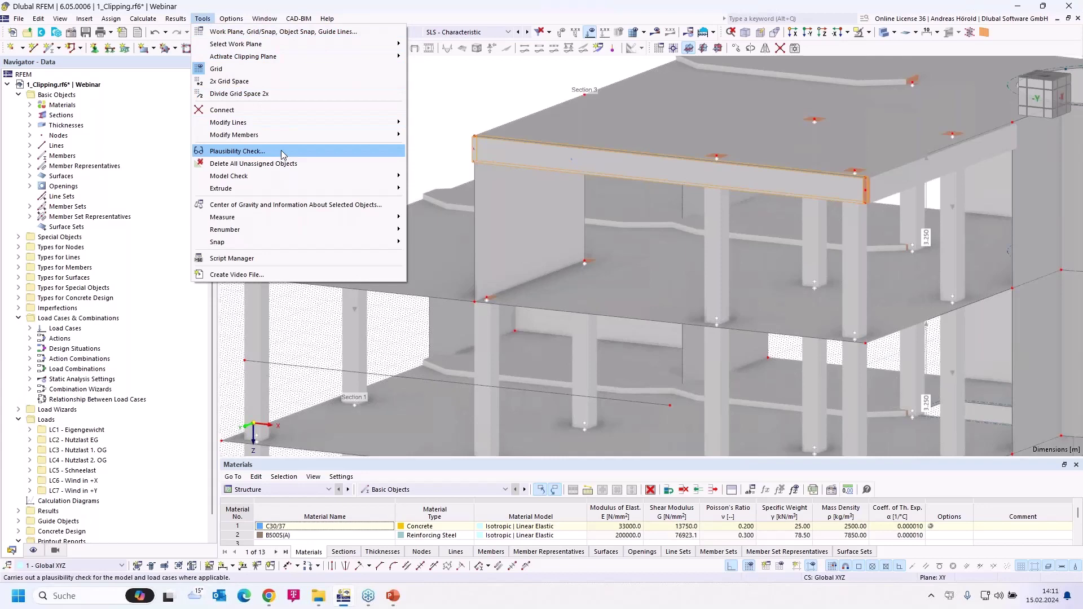
left_click(283, 154)
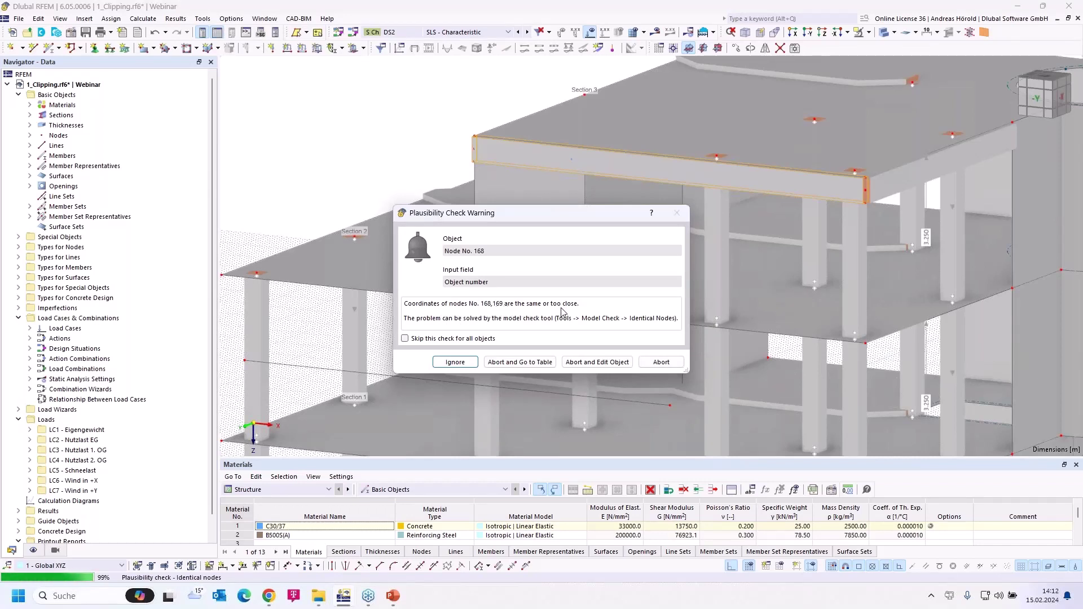
left_click(662, 366)
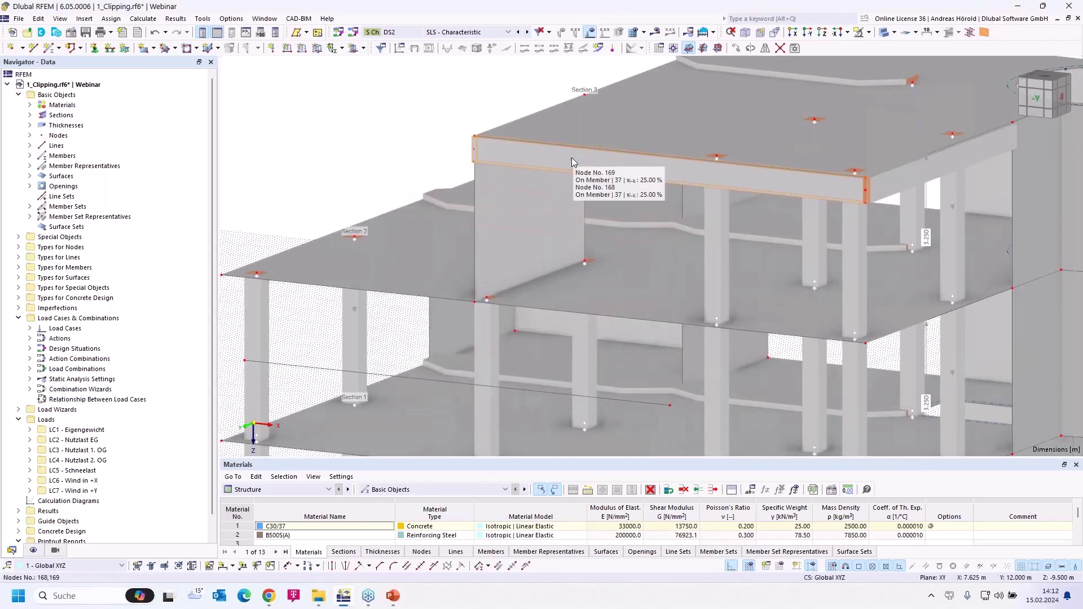
Run the model check for identical nodes, review the listed node group on the roof edge beam, and cancel
left_click(203, 18)
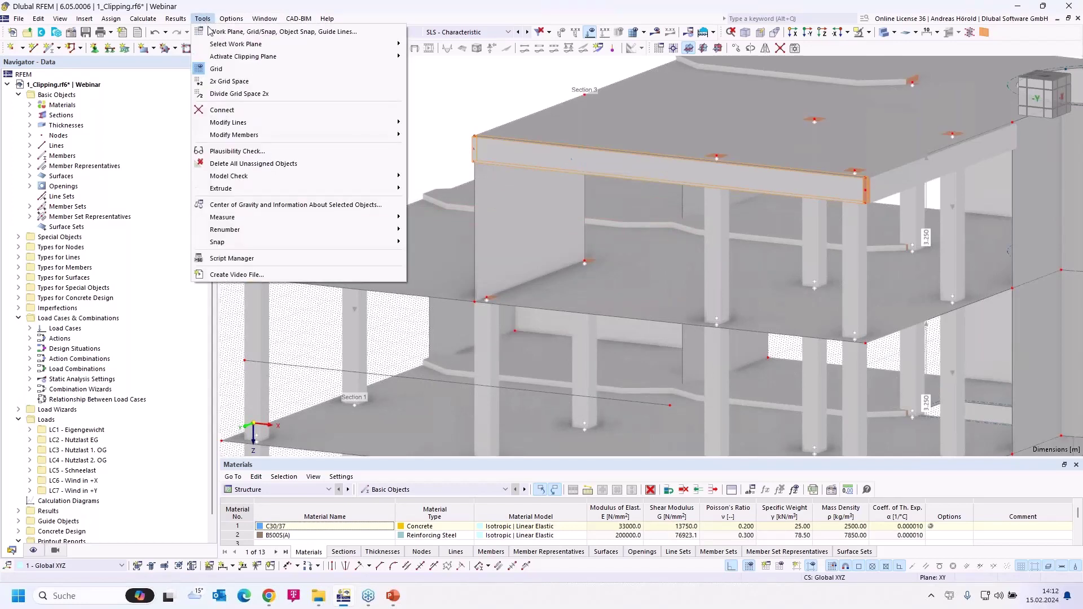
mouse_move(286, 177)
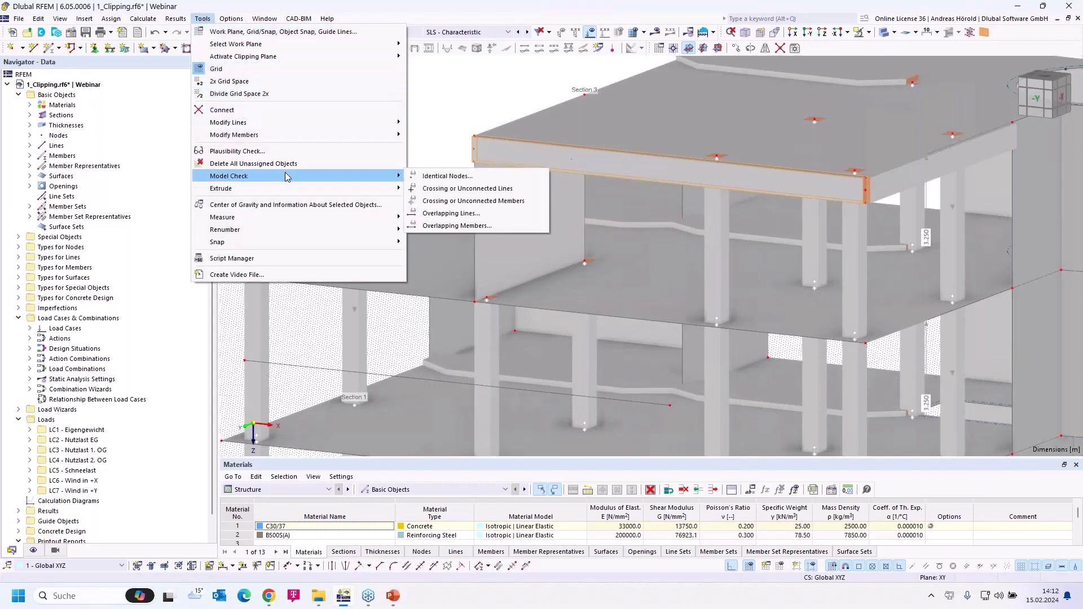
left_click(452, 178)
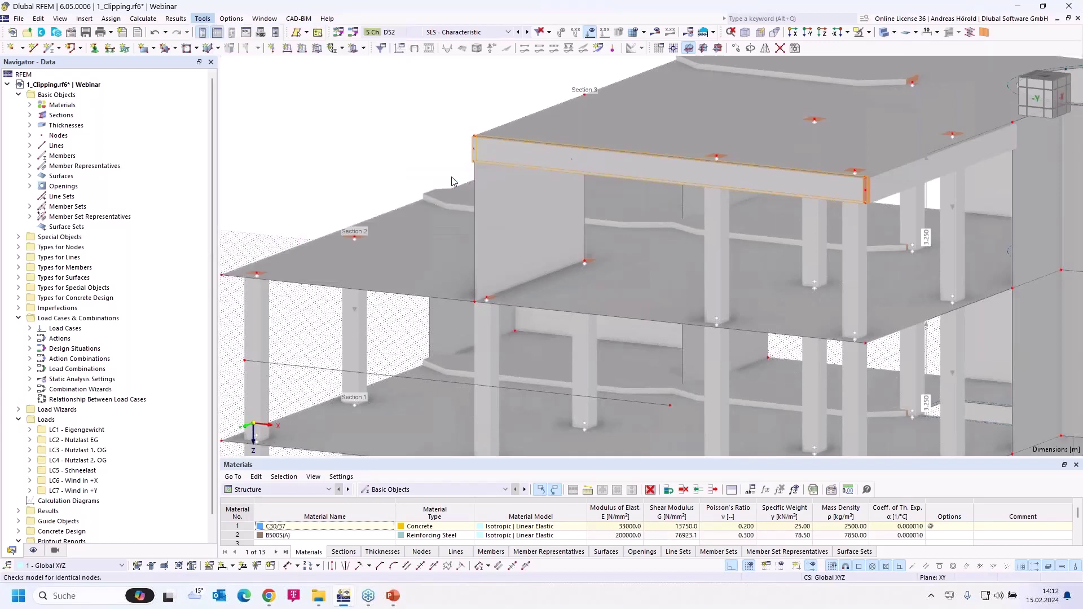
left_click_drag(595, 180, 570, 220)
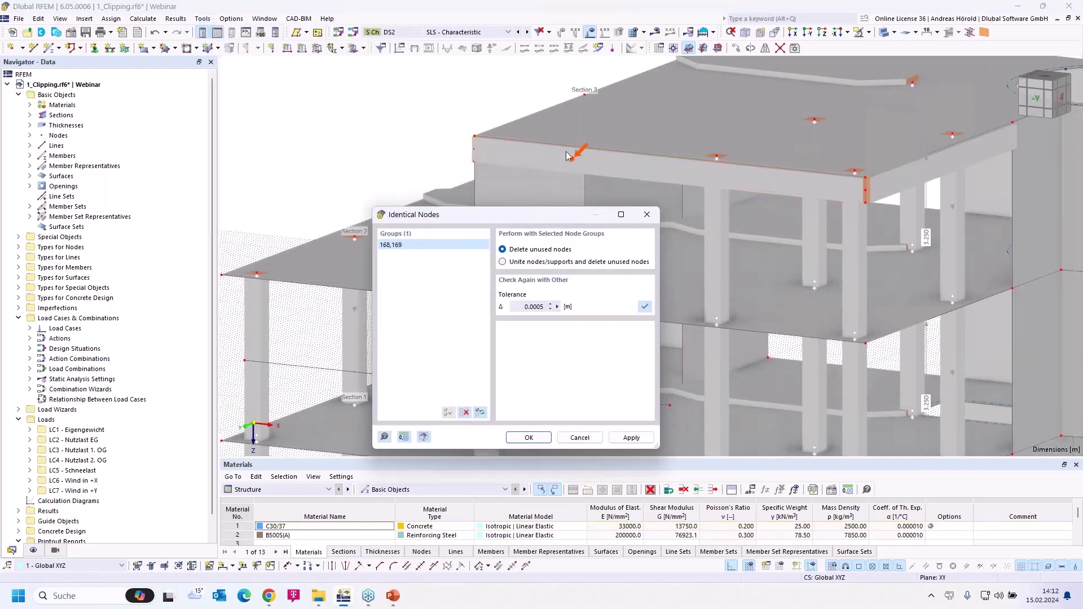
left_click(581, 439)
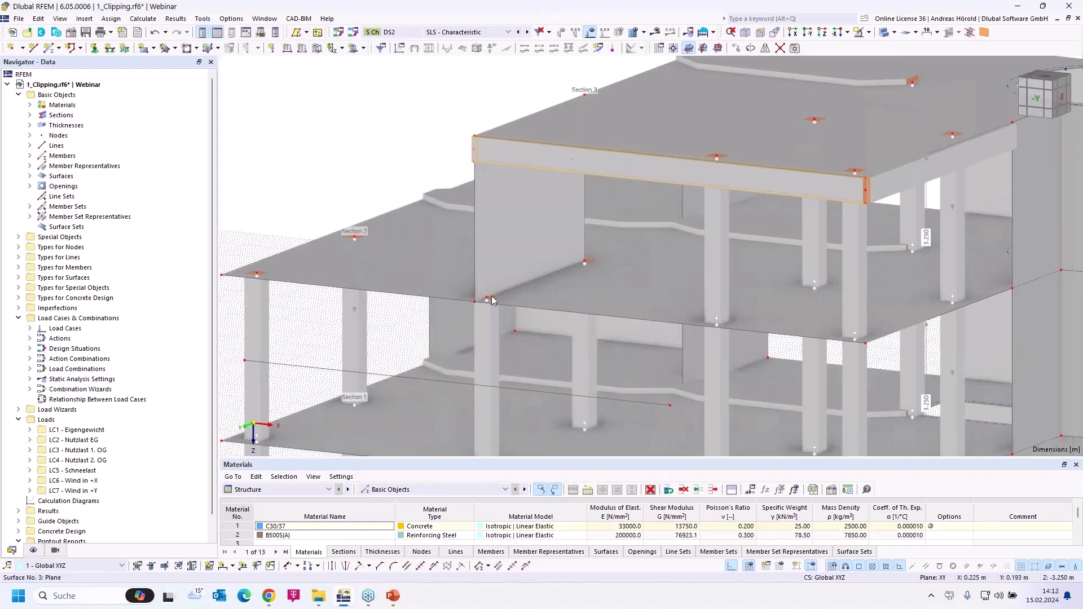
Undo the on-member nodes and set the front roof edge beam's division by distance to 25 % from the member start
left_click(154, 33)
left_click(526, 568)
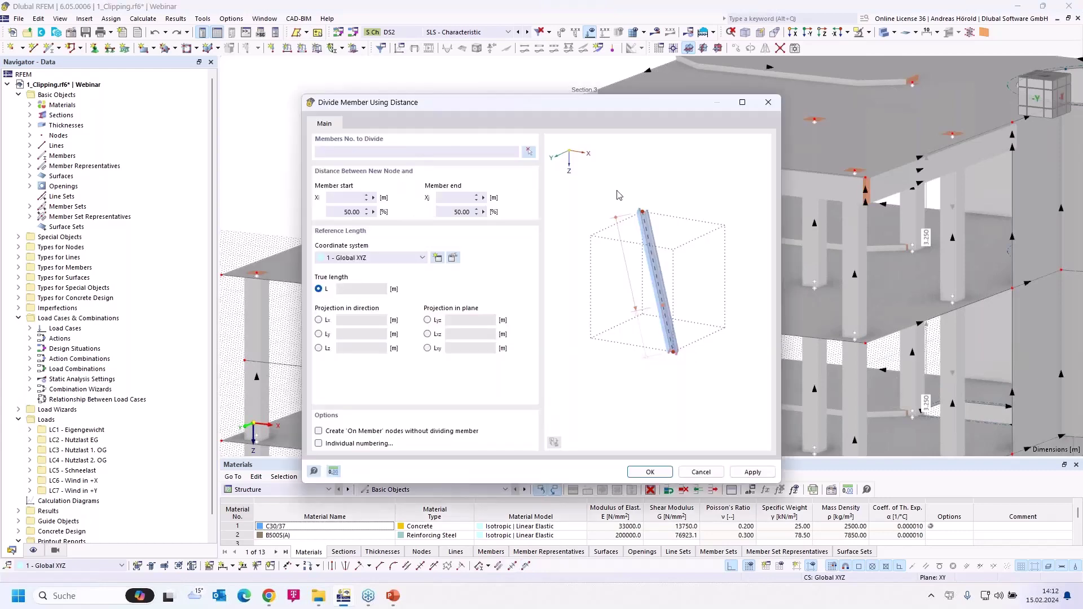
left_click(530, 152)
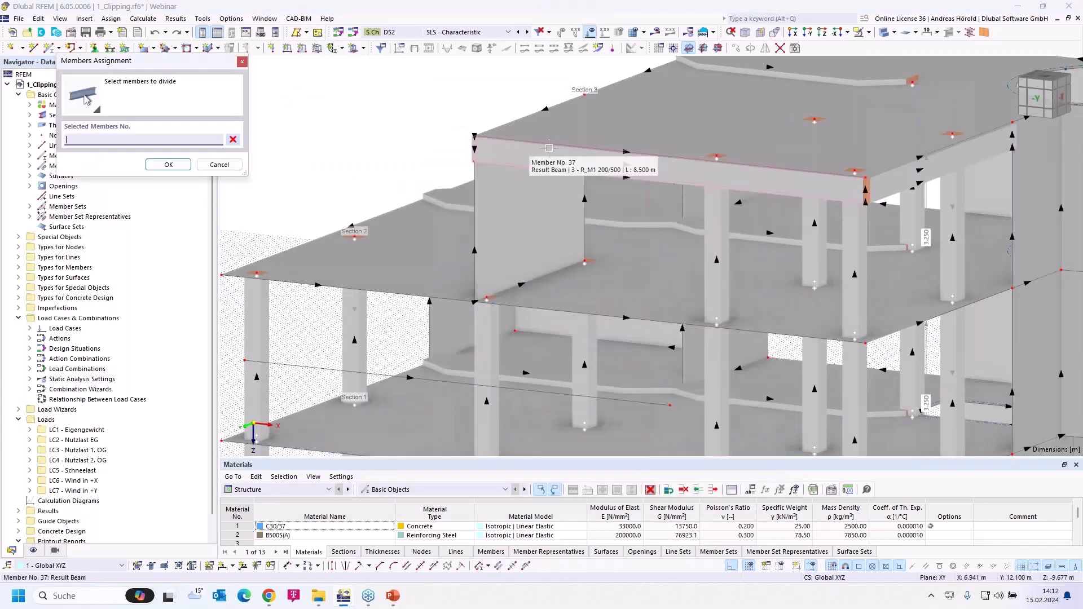
left_click(525, 156)
left_click(168, 164)
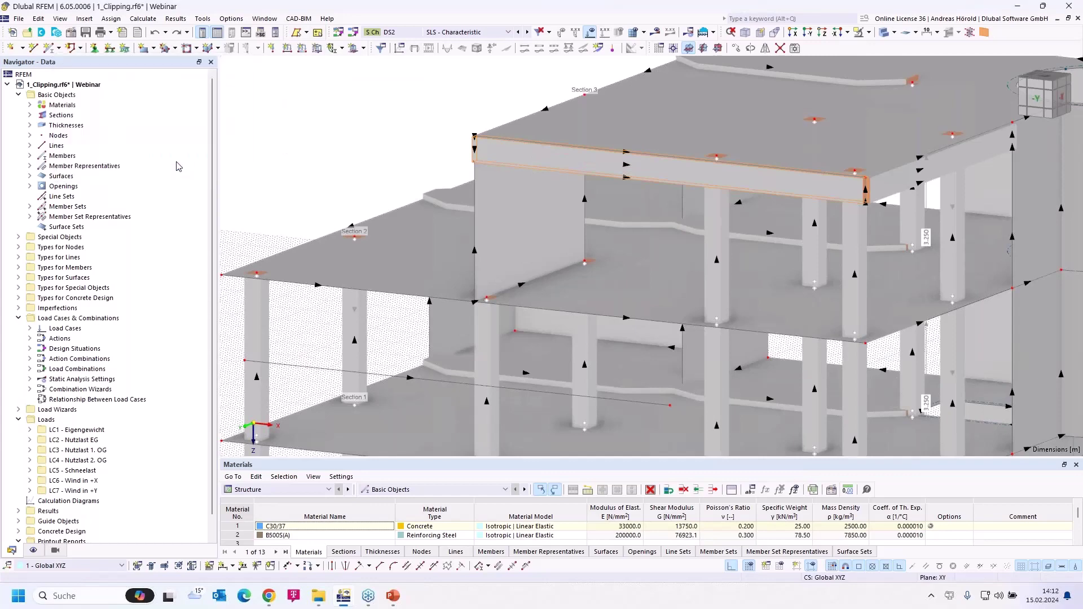
left_click_drag(343, 213, 397, 212)
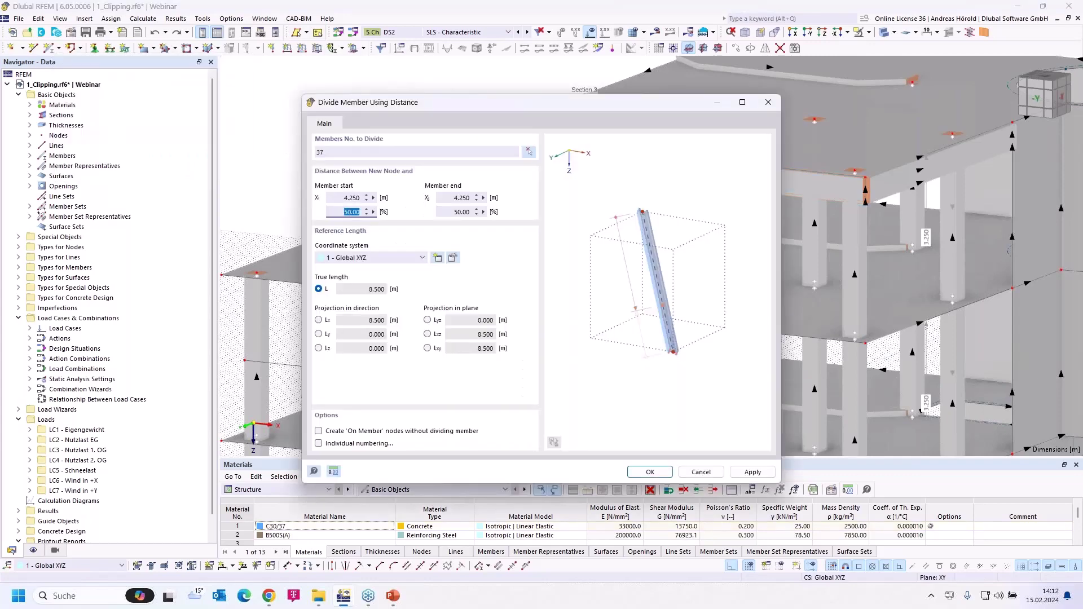
type("25")
key("Tab")
Apply the roof edge beam's division twice, and undo both divisions
left_click_drag(584, 103, 338, 198)
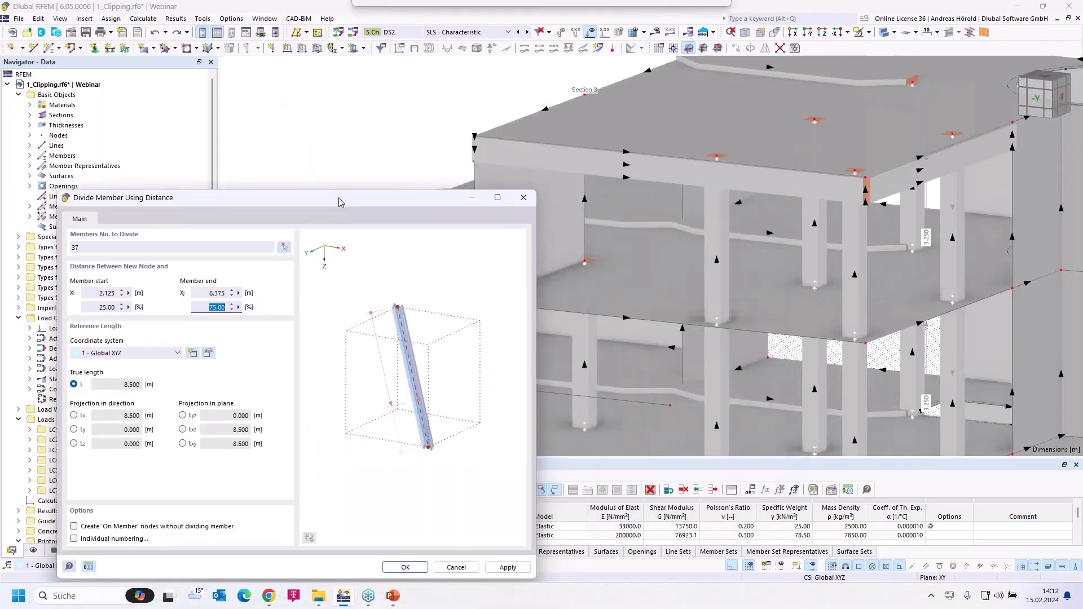
left_click(503, 568)
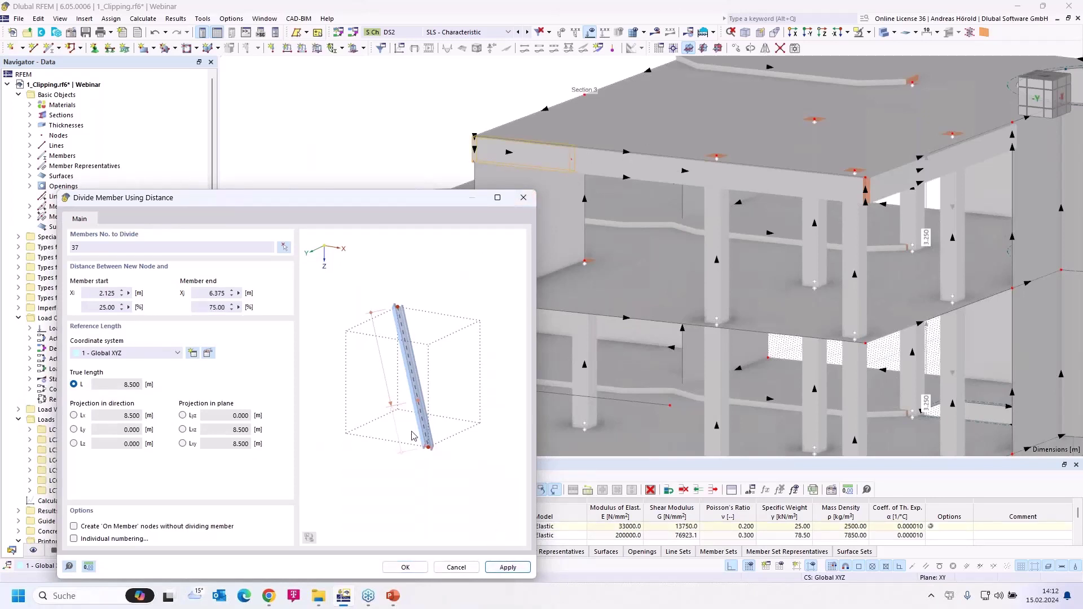
left_click(405, 568)
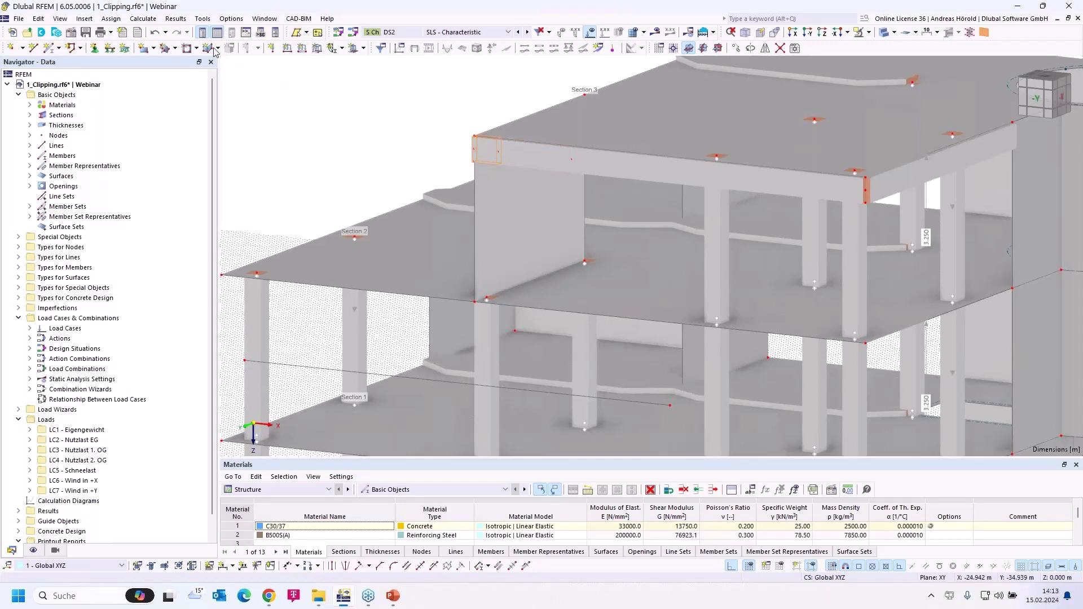
left_click(154, 35)
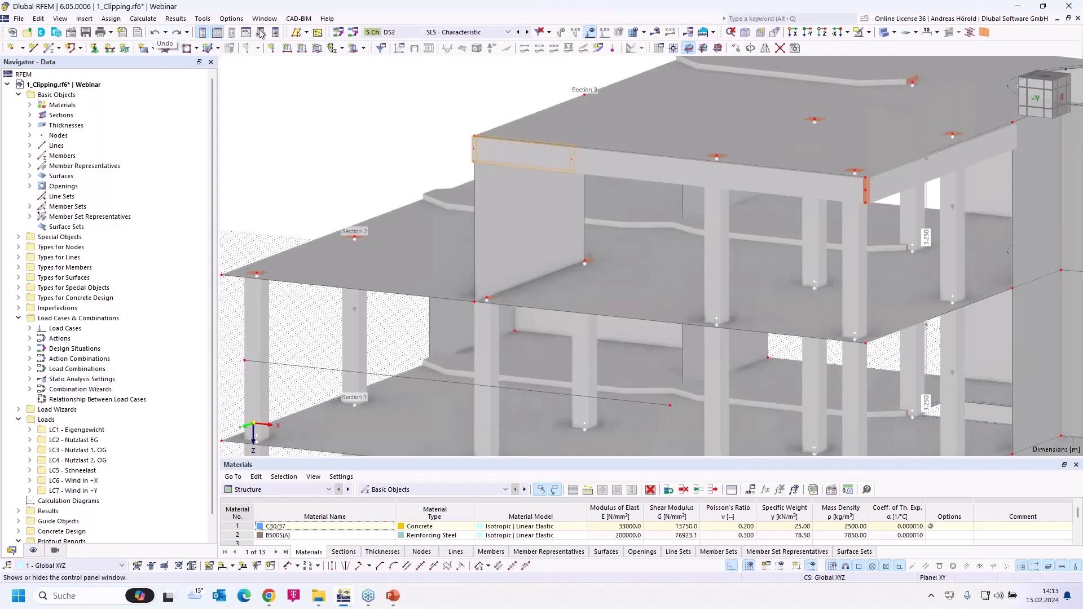
key("ctrl+z")
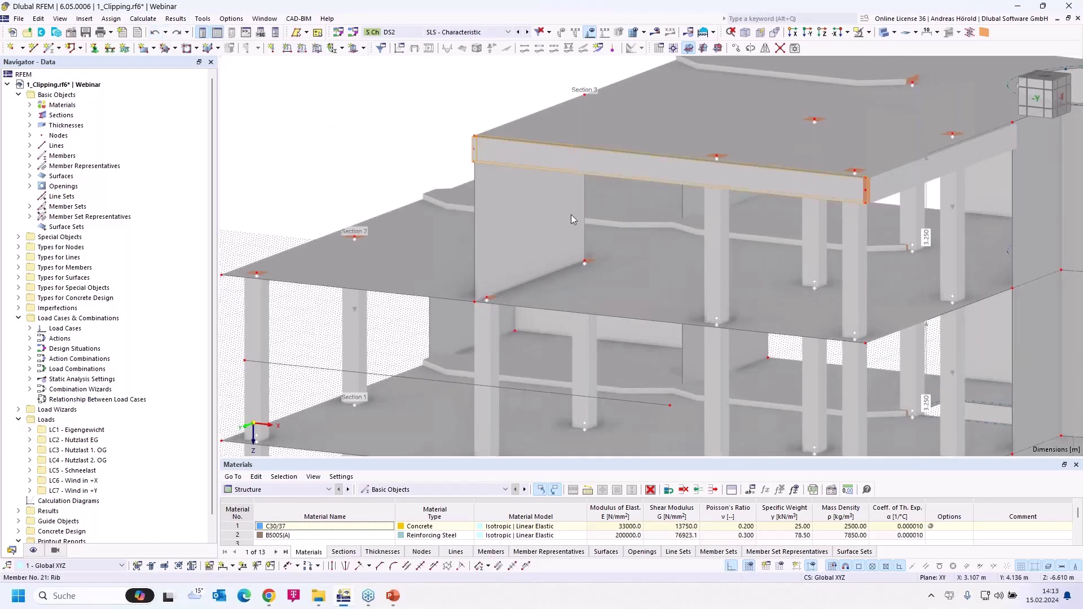
Review the distance, reference length and node options for dividing the roof edge beam by distance, and cancel
left_click(525, 566)
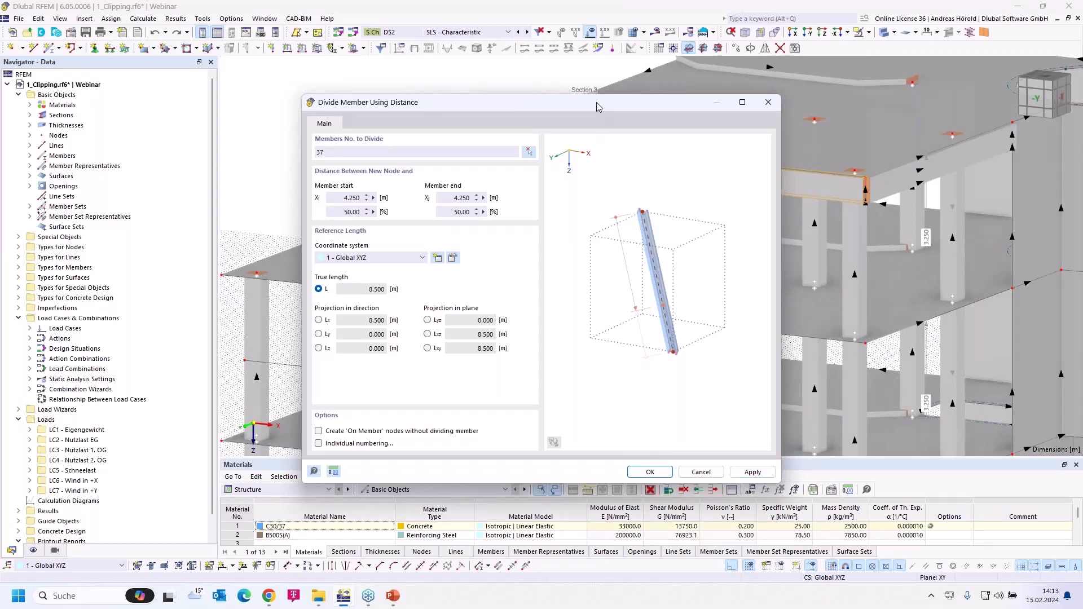
left_click_drag(594, 102, 536, 126)
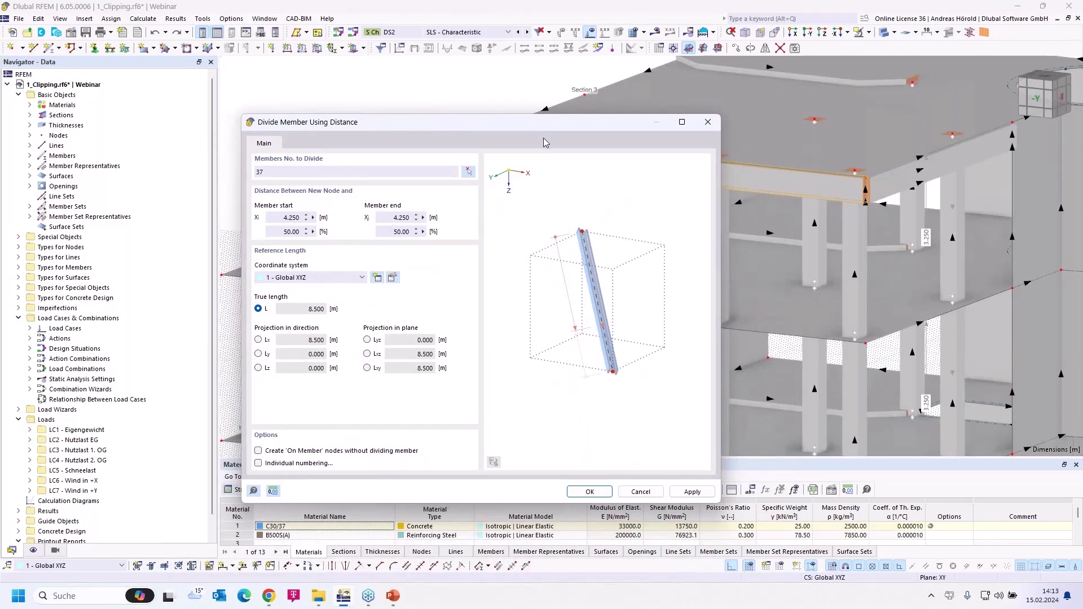
left_click(640, 492)
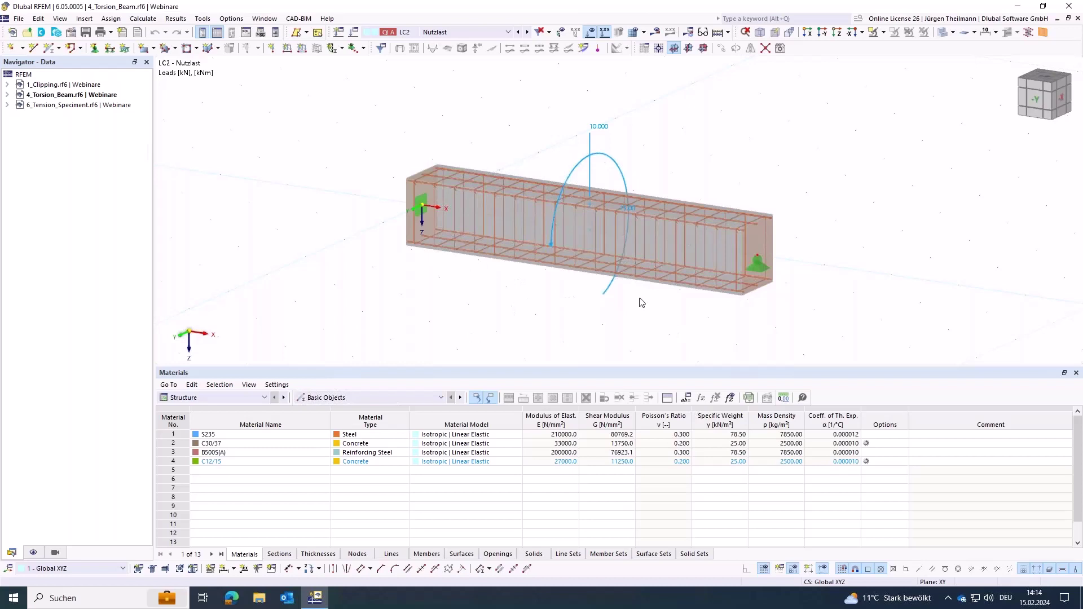
Expand the data tree of the 4_Torsion_Beam.rf6 model
left_click(7, 96)
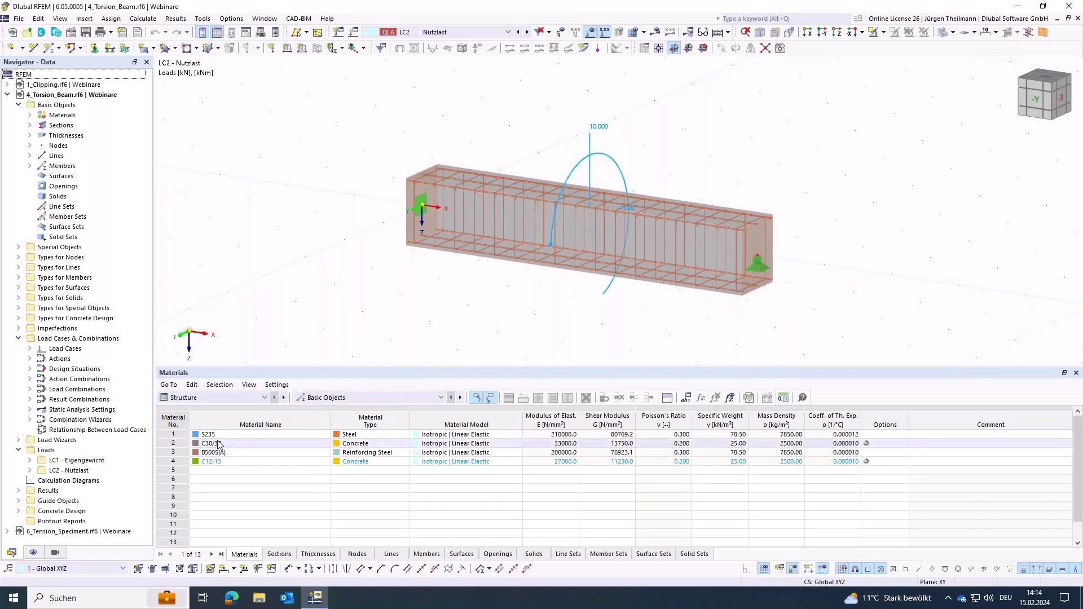
Delete the S235 steel from the materials table, leaving its numbered row empty
left_click(175, 435)
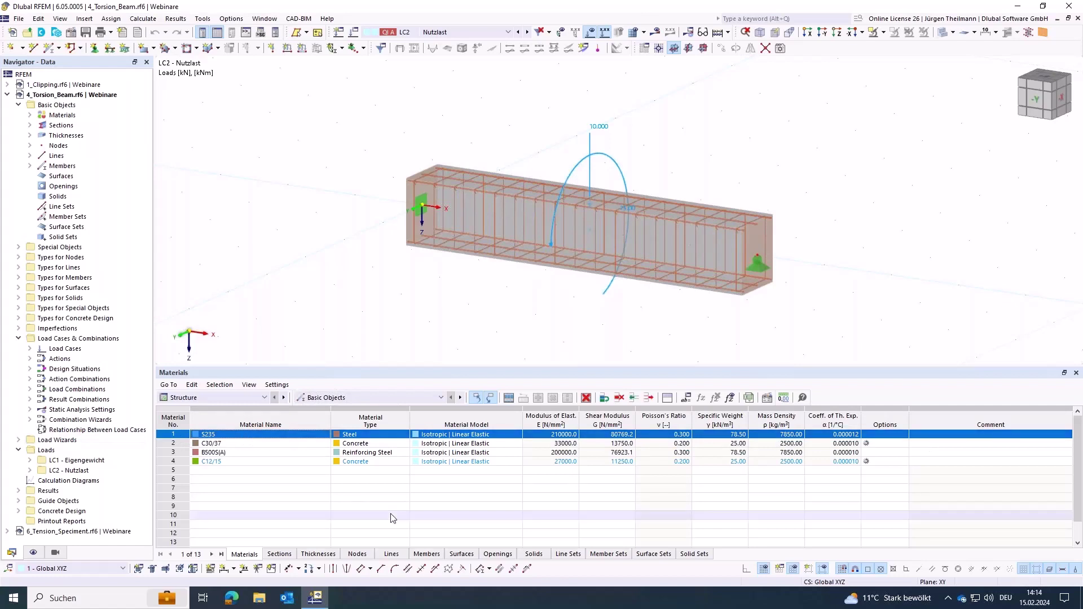
key("Delete")
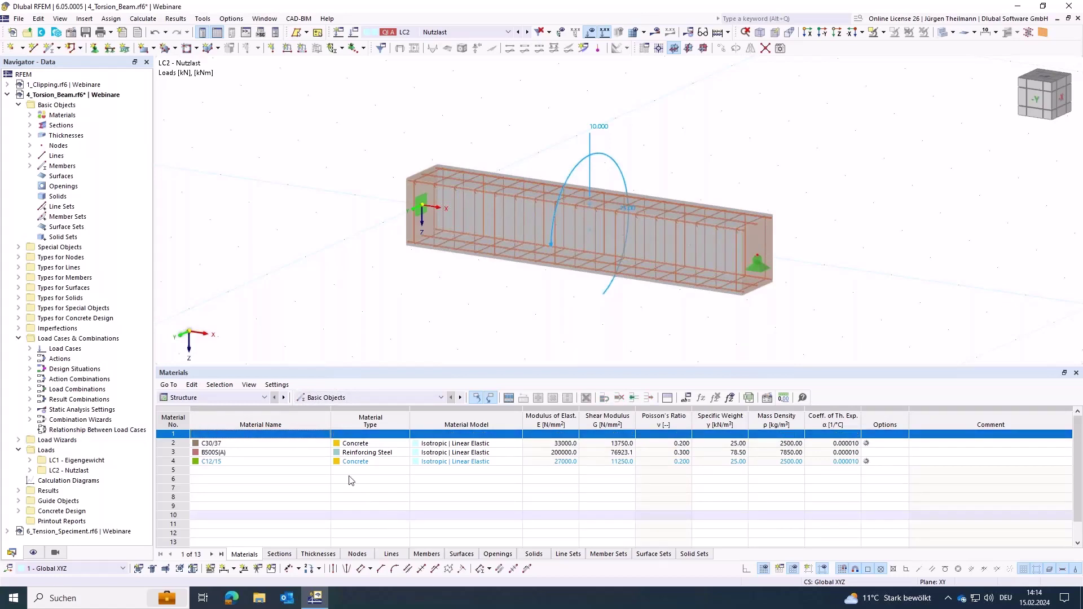
left_click(260, 499)
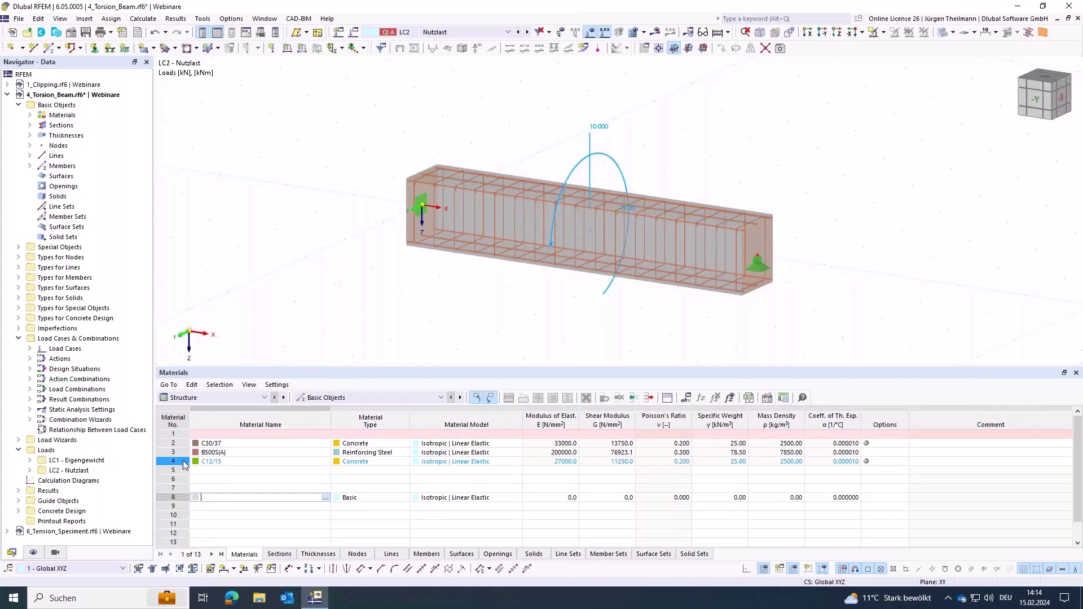
left_click(177, 437)
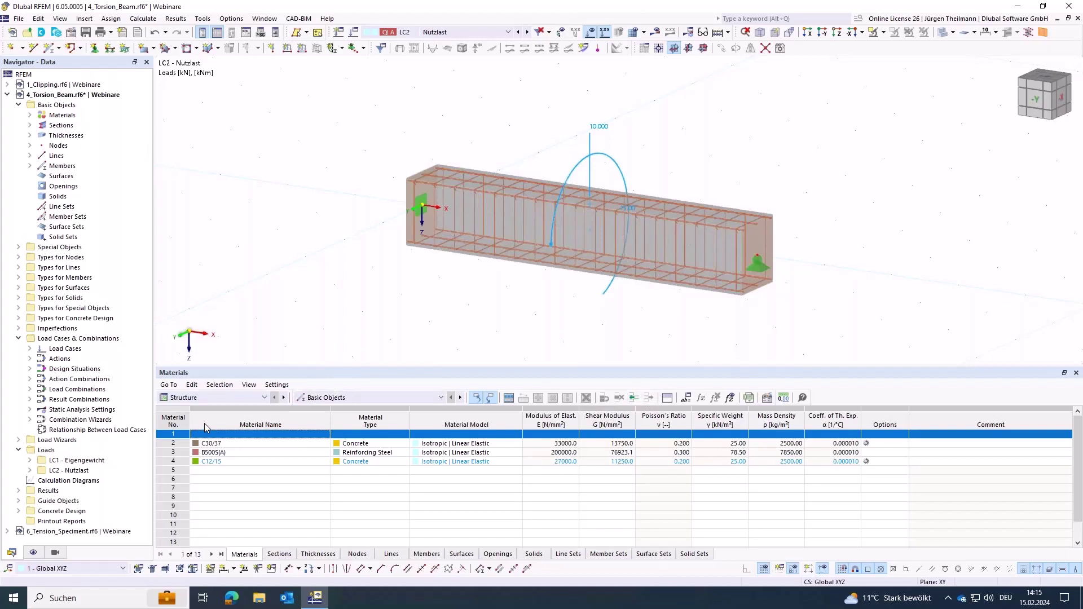
left_click(239, 488)
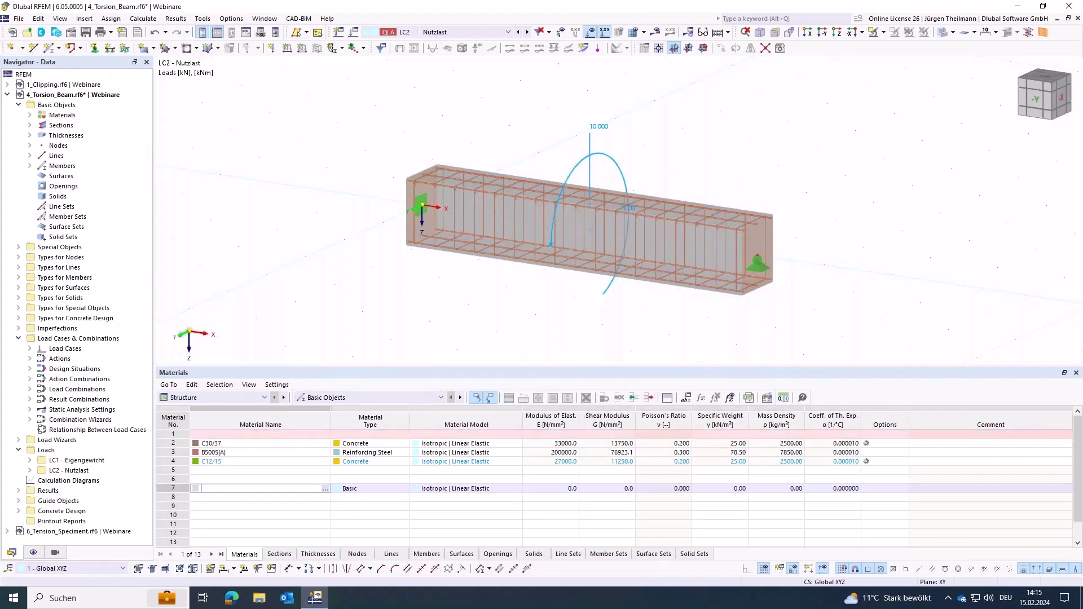
left_click(174, 434)
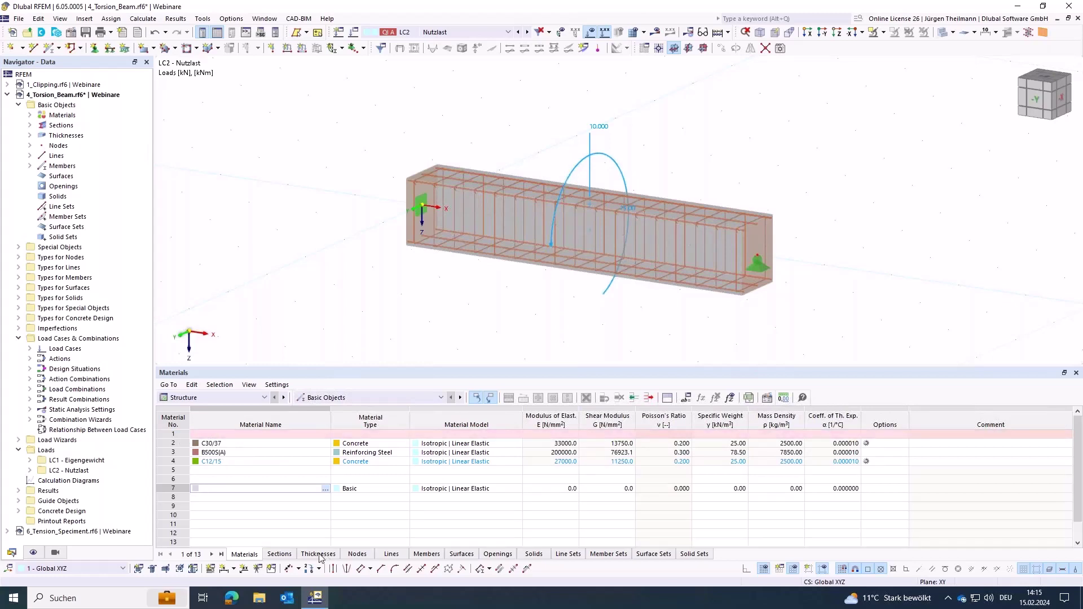
Look over the sections table and delete both uniform thicknesses, 300 mm and 180 mm, from the thicknesses table
left_click(279, 554)
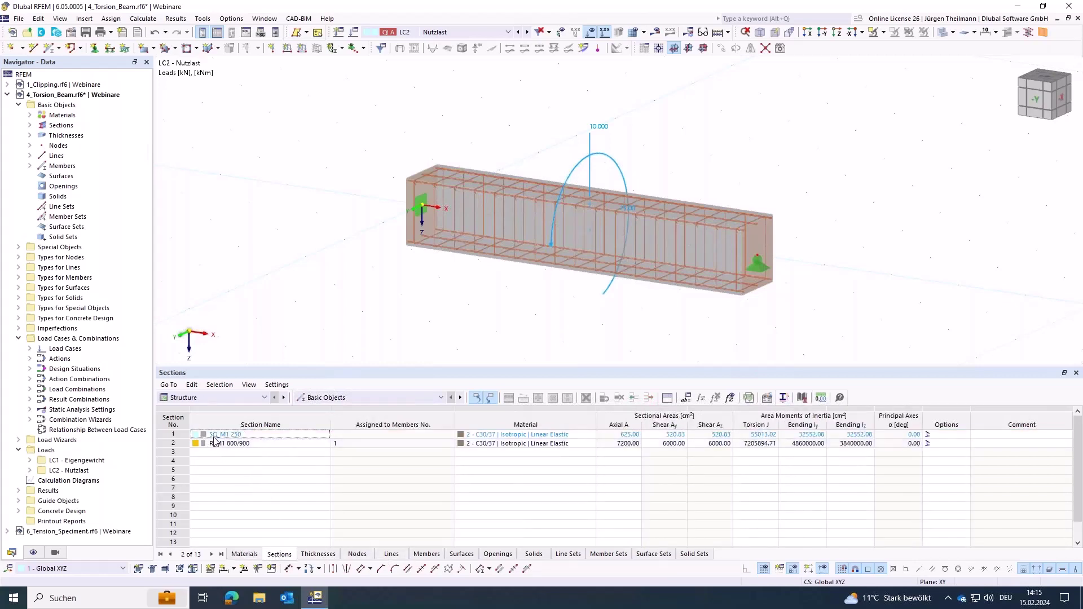
left_click(320, 555)
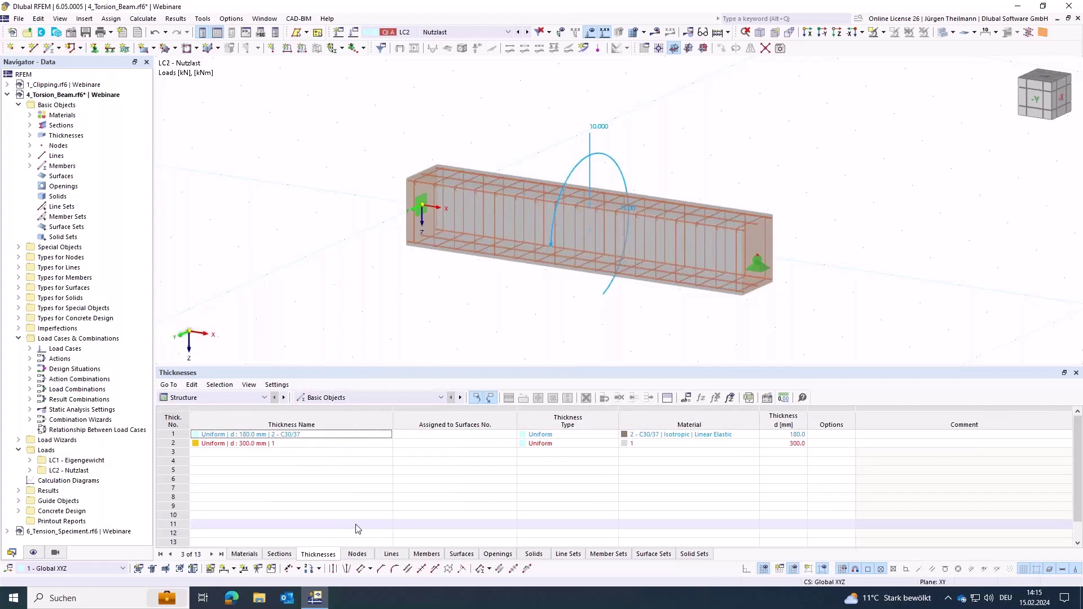
left_click(169, 444)
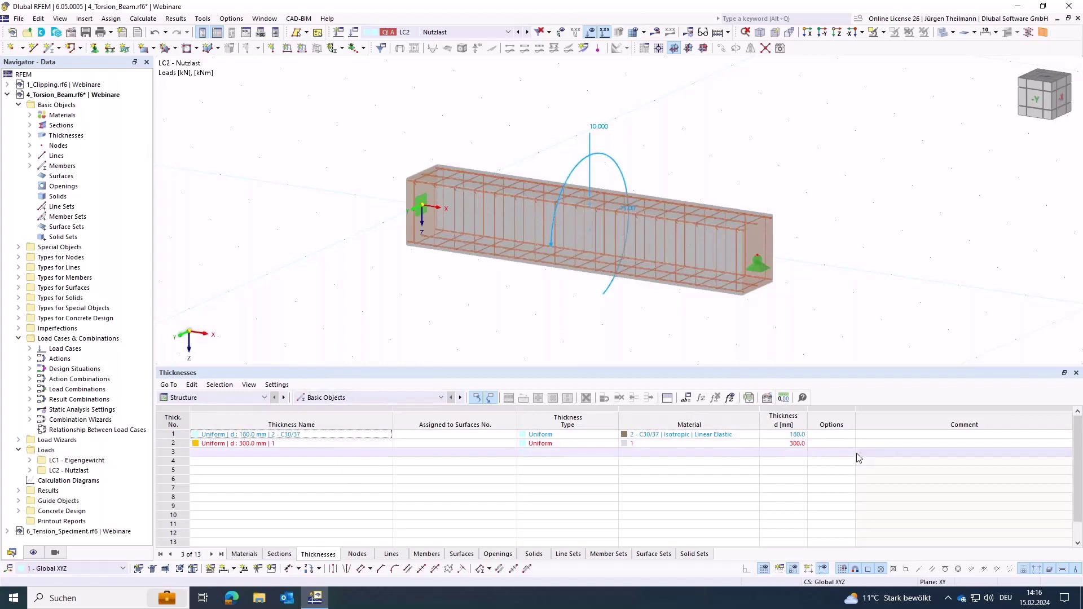
left_click(171, 445)
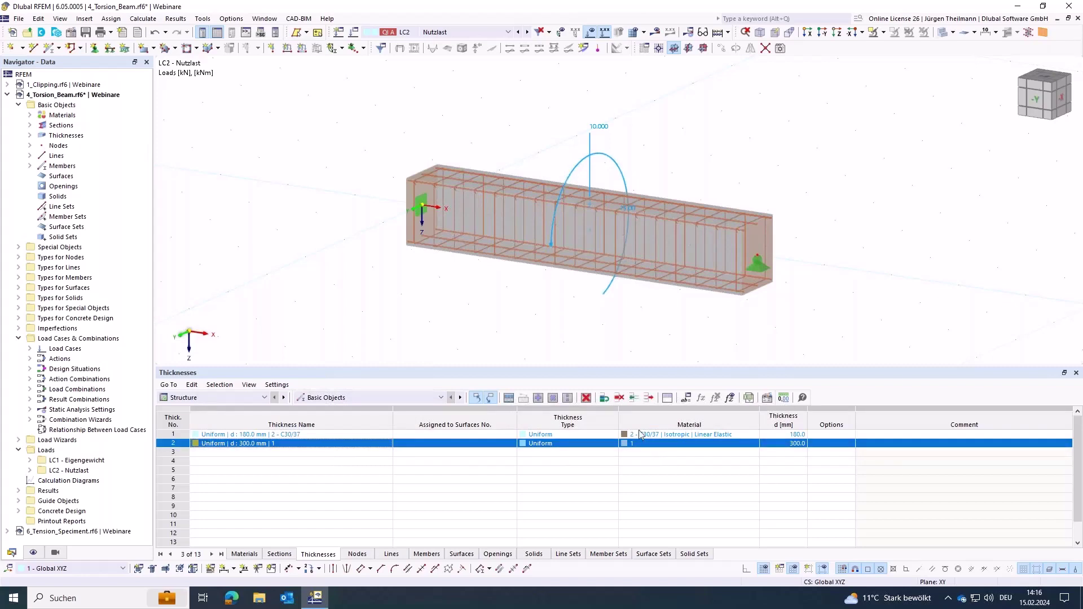
left_click(619, 399)
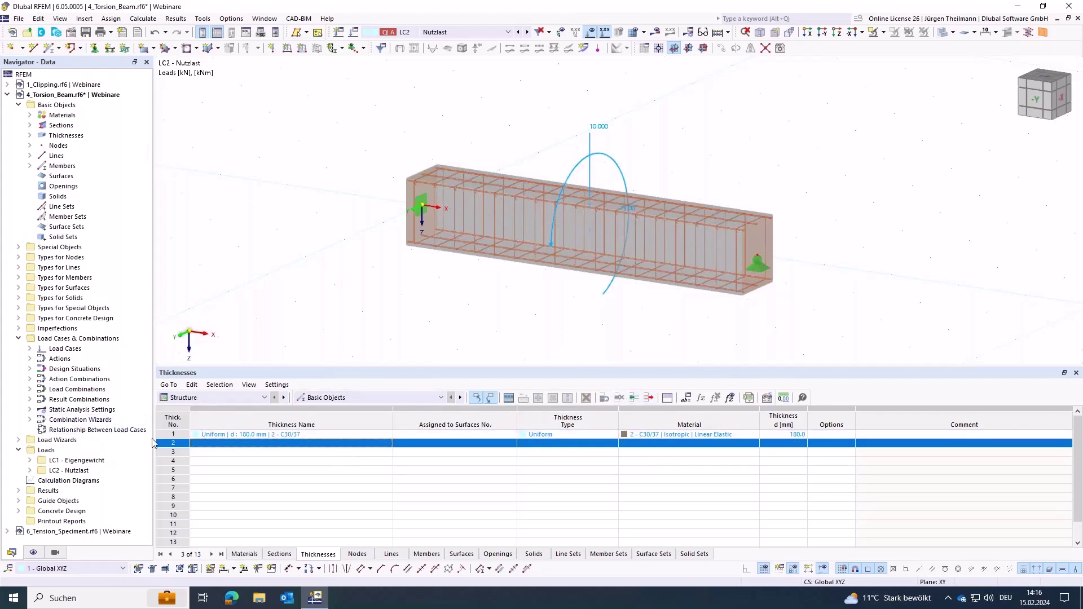
left_click(175, 435)
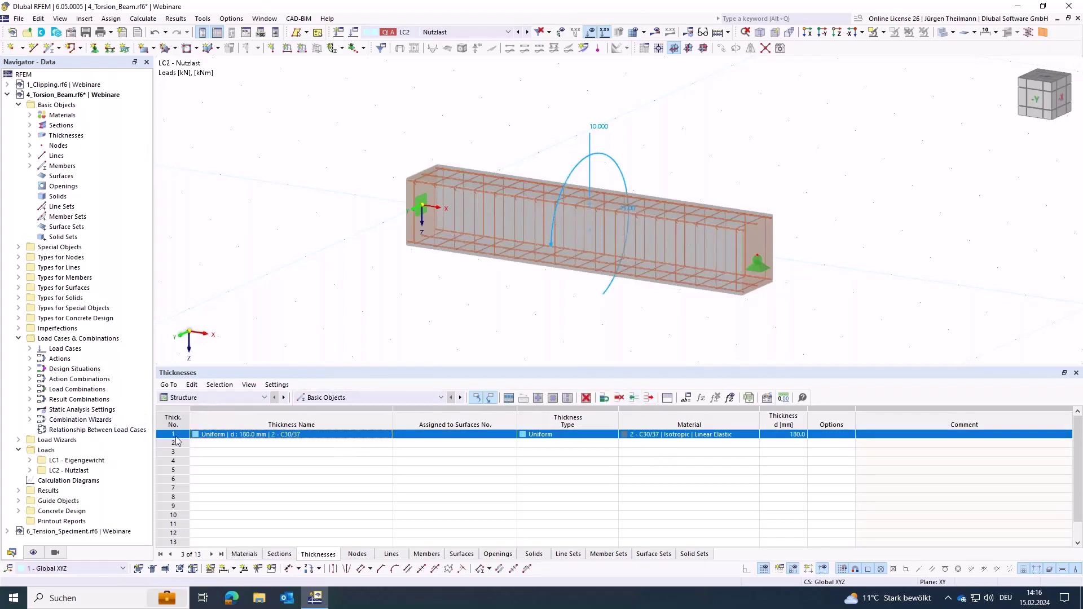
left_click(618, 399)
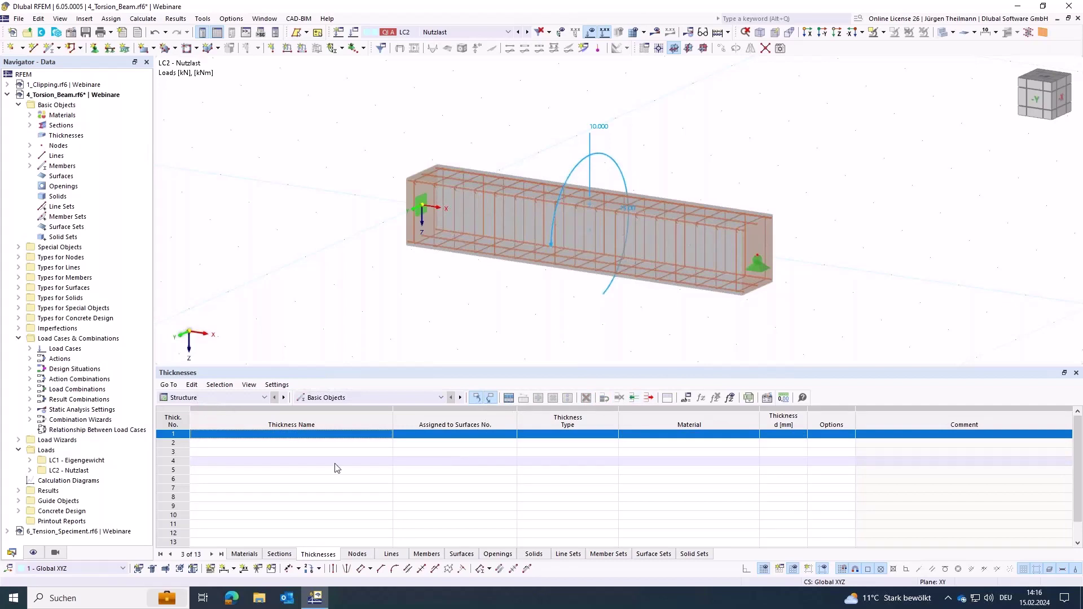
Return to the materials table and select the row of material 4, C12/15
left_click(244, 554)
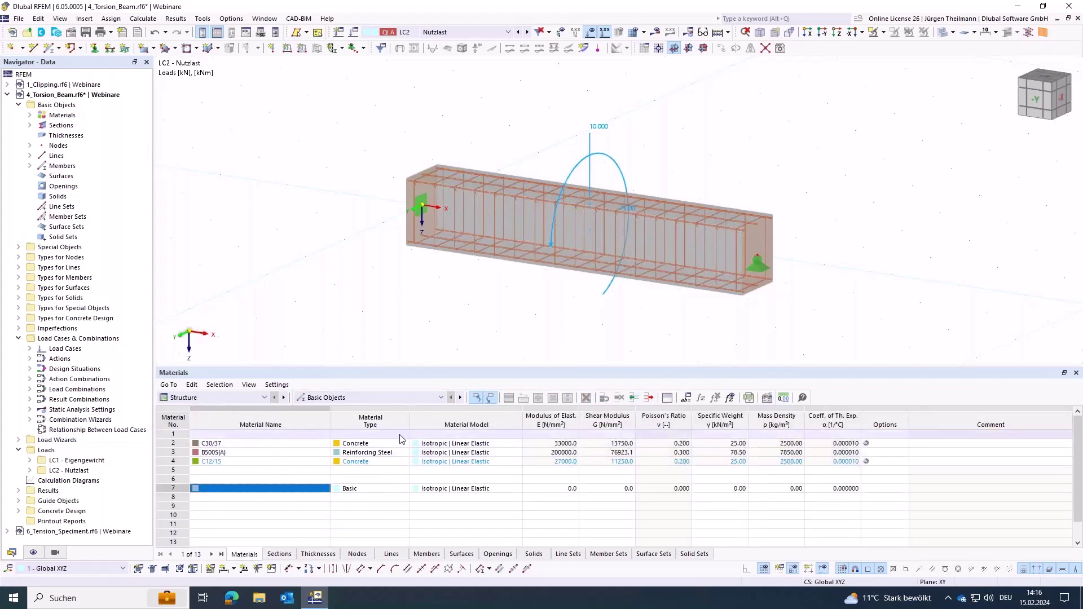
left_click(167, 435)
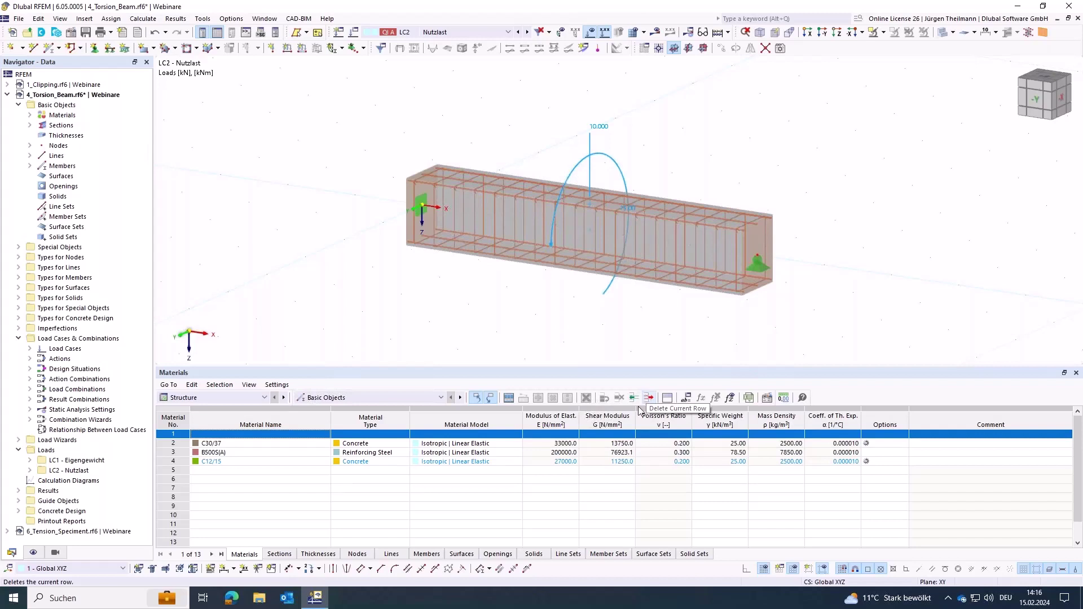
left_click(169, 461)
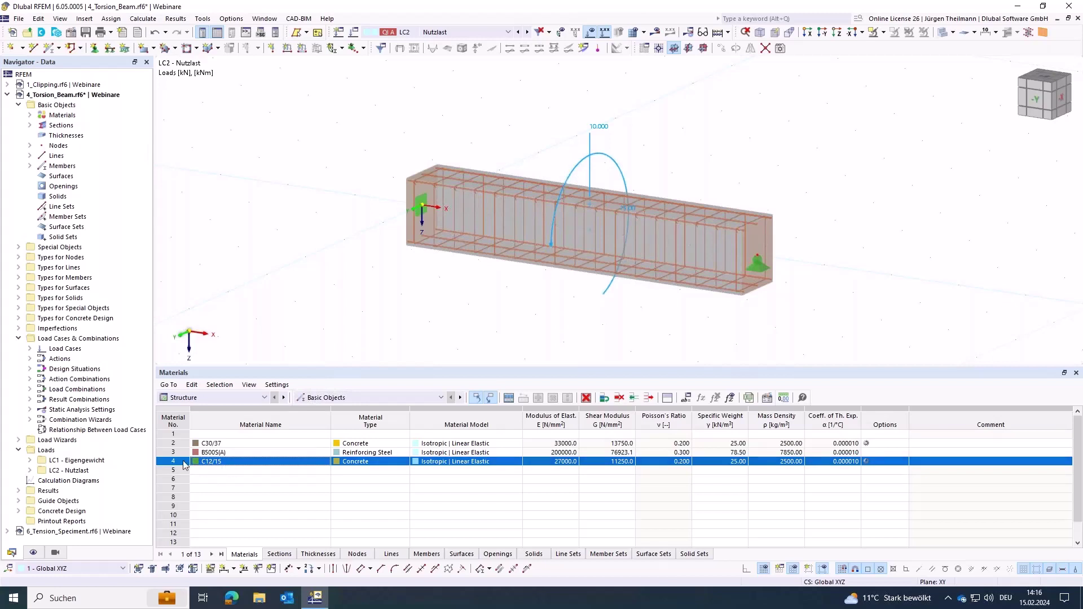
Try to renumber the load cases by shifting, with the range set from 4 to 1, and cancel the renumbering
left_click(320, 569)
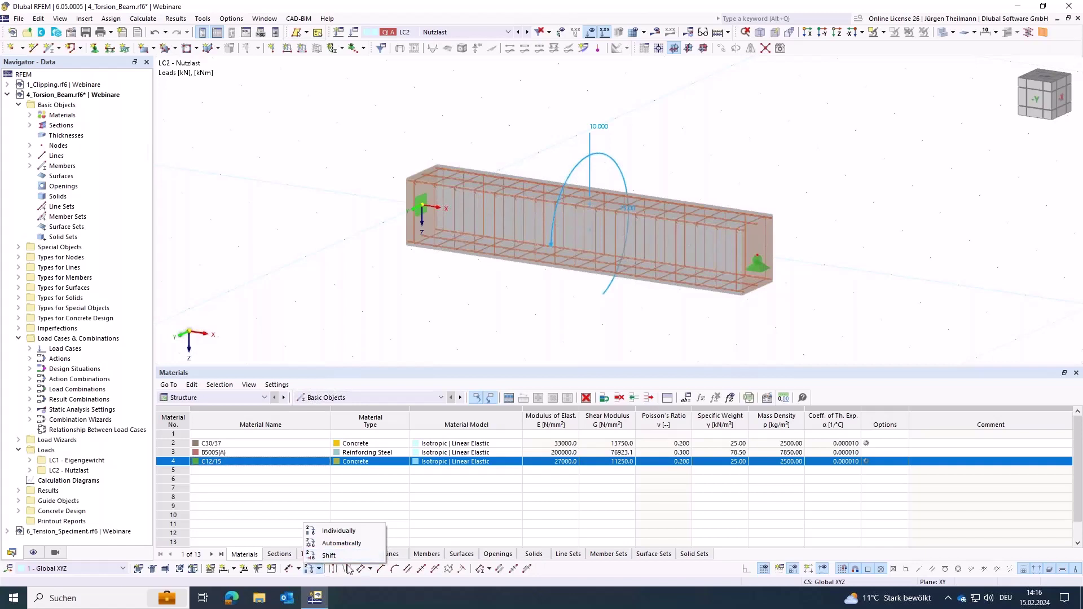
left_click(330, 556)
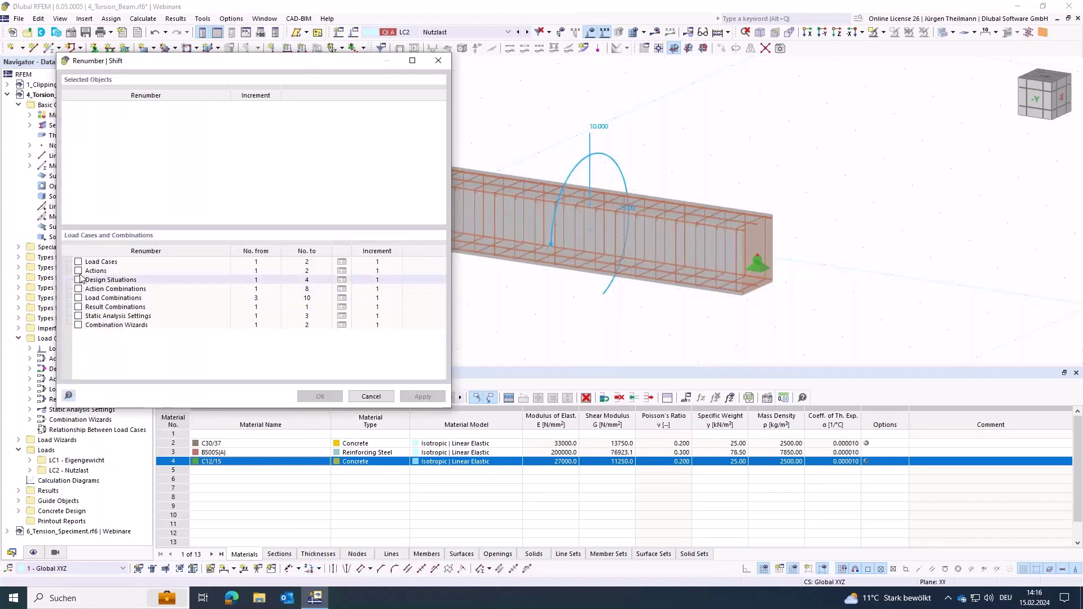
left_click(78, 262)
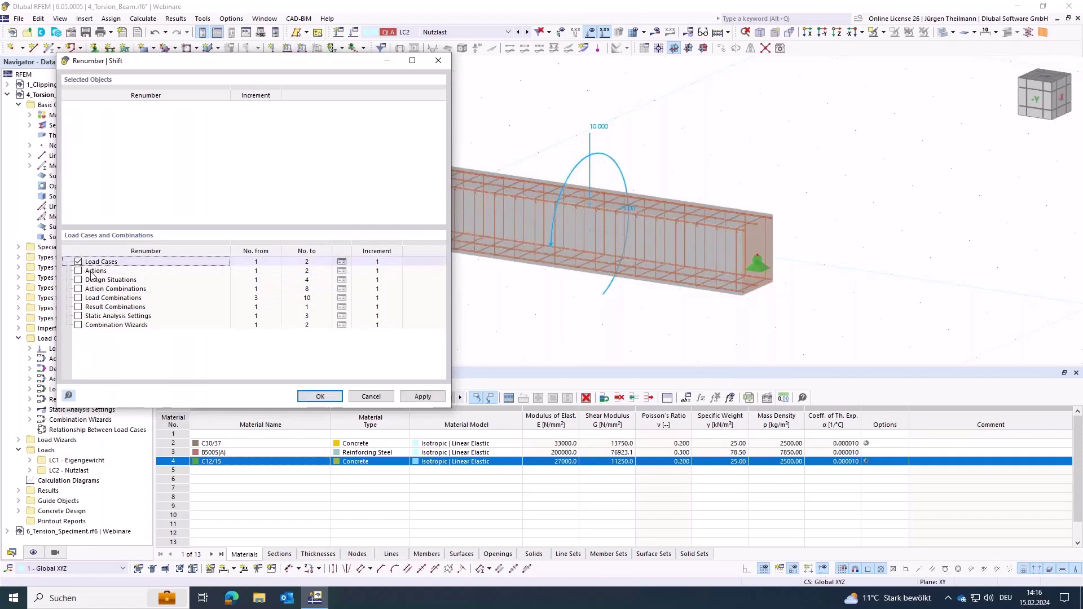
left_click(275, 263)
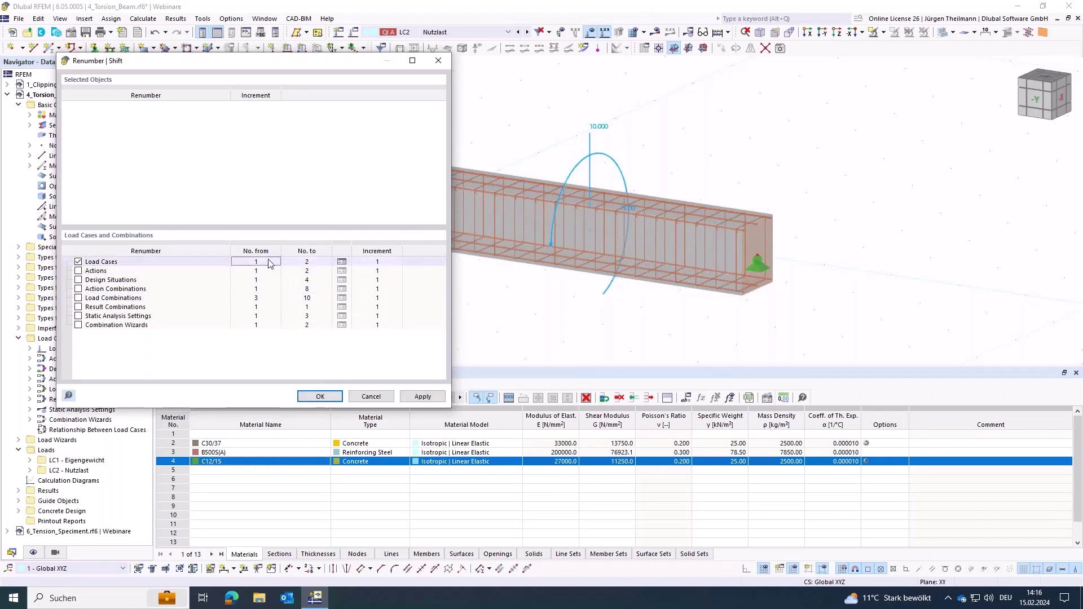
type("4")
left_click(303, 263)
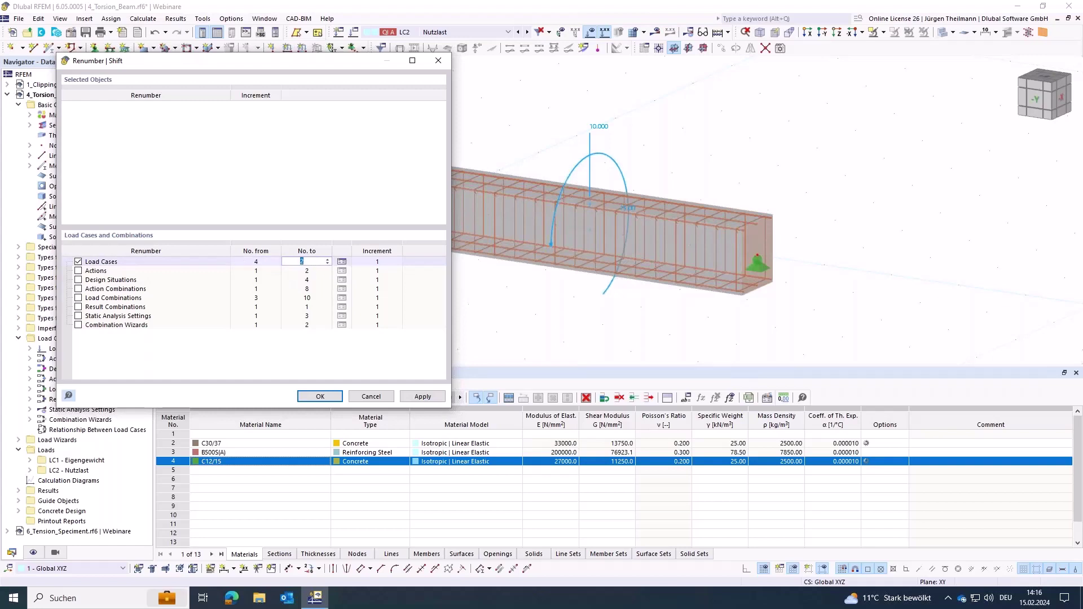
left_click(419, 398)
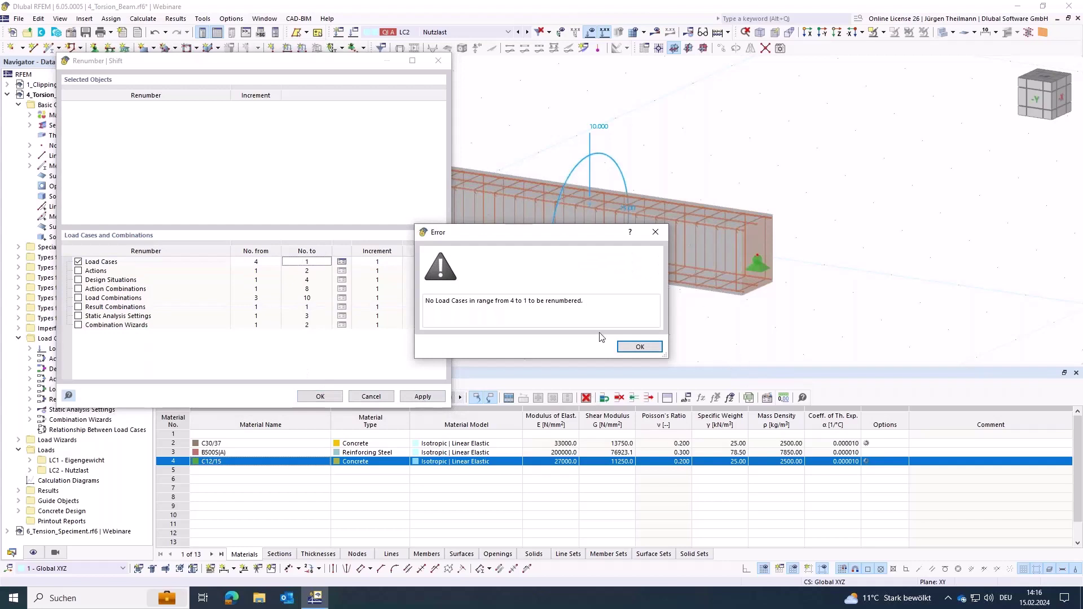
left_click(643, 347)
left_click(370, 398)
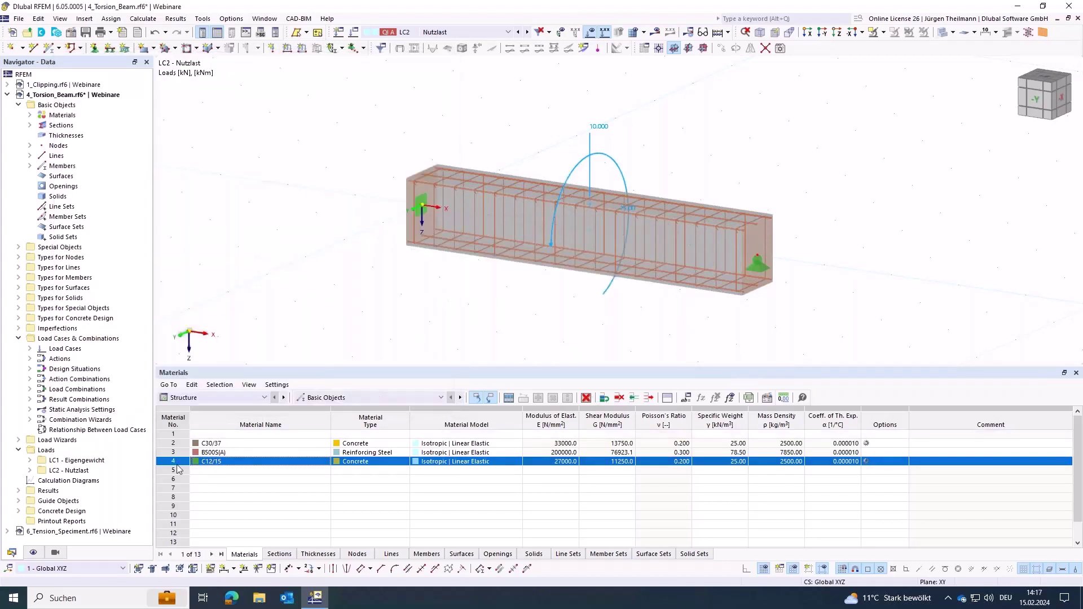
left_click(319, 568)
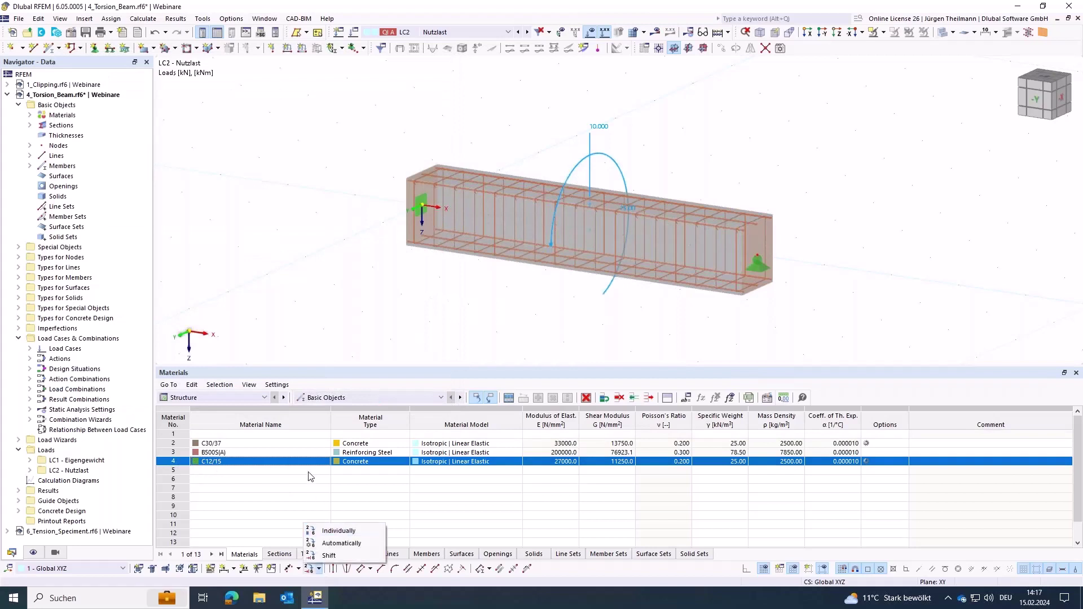
left_click(349, 557)
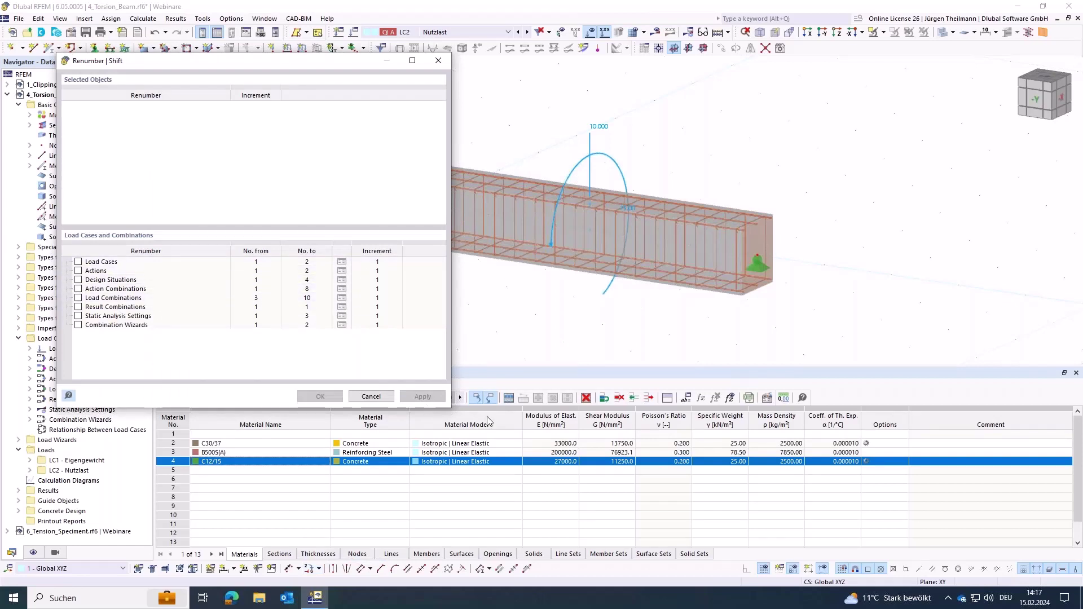
left_click(370, 396)
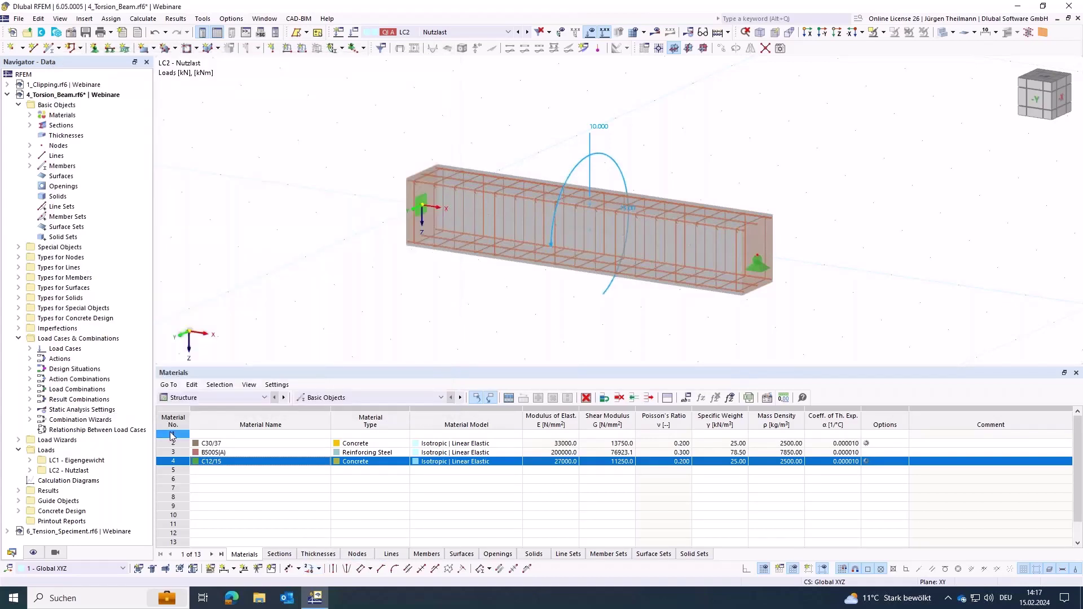
Remove the empty first row from the materials table so the remaining materials move up
left_click(173, 433)
left_click(647, 397)
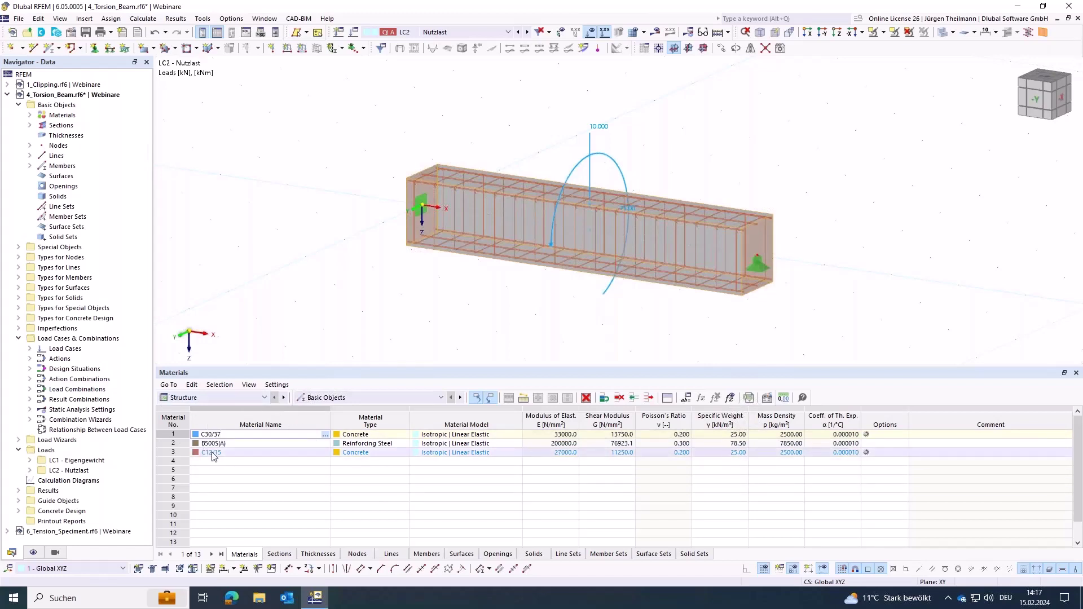
Switch the tables to load cases and combinations, and examine the numbering of the load combinations
left_click(242, 400)
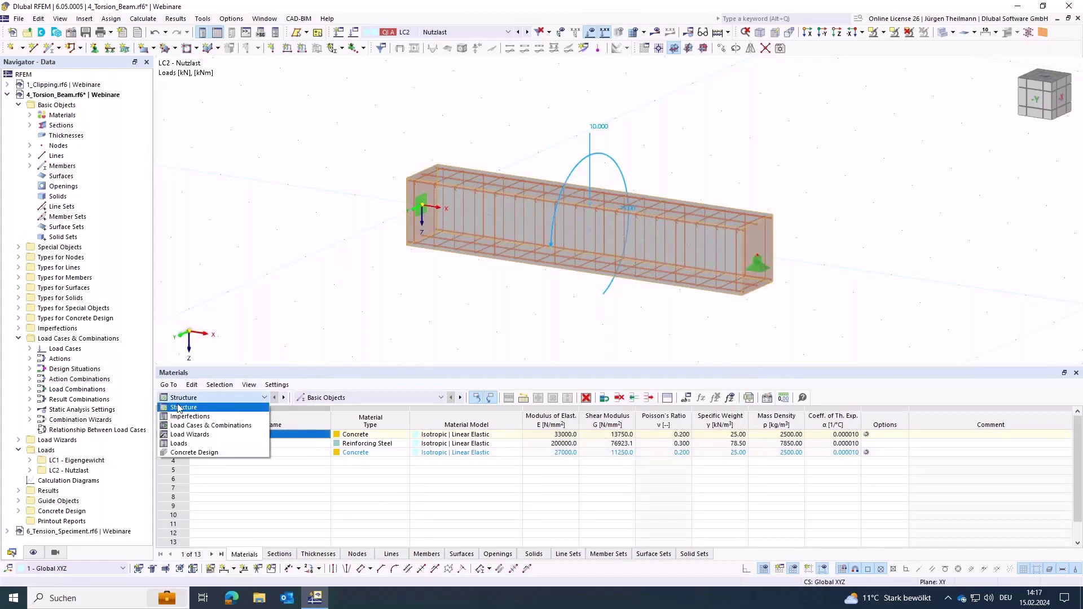
left_click(187, 425)
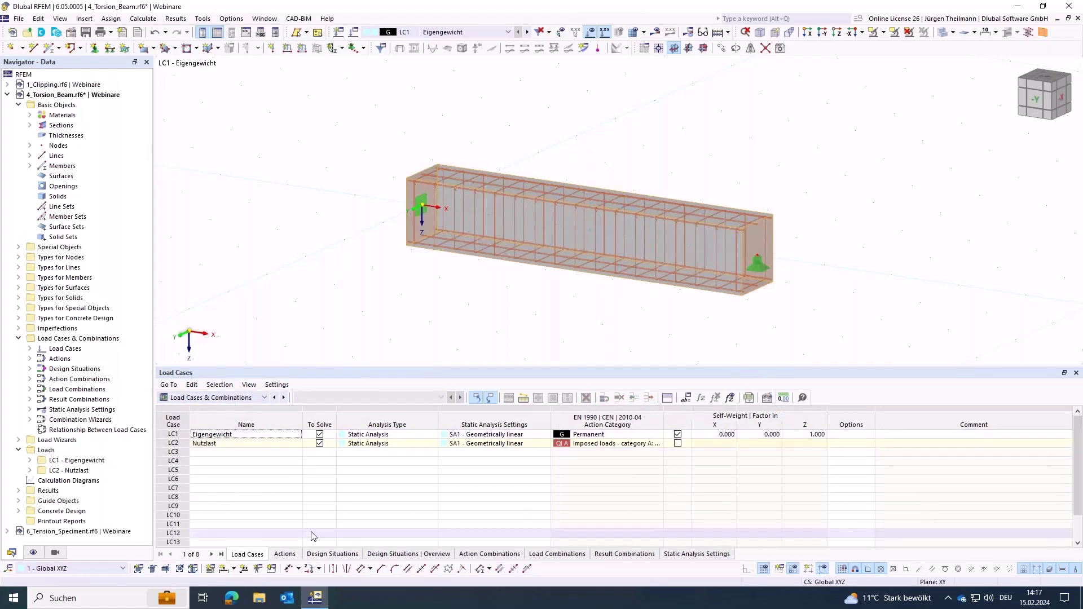
left_click(560, 554)
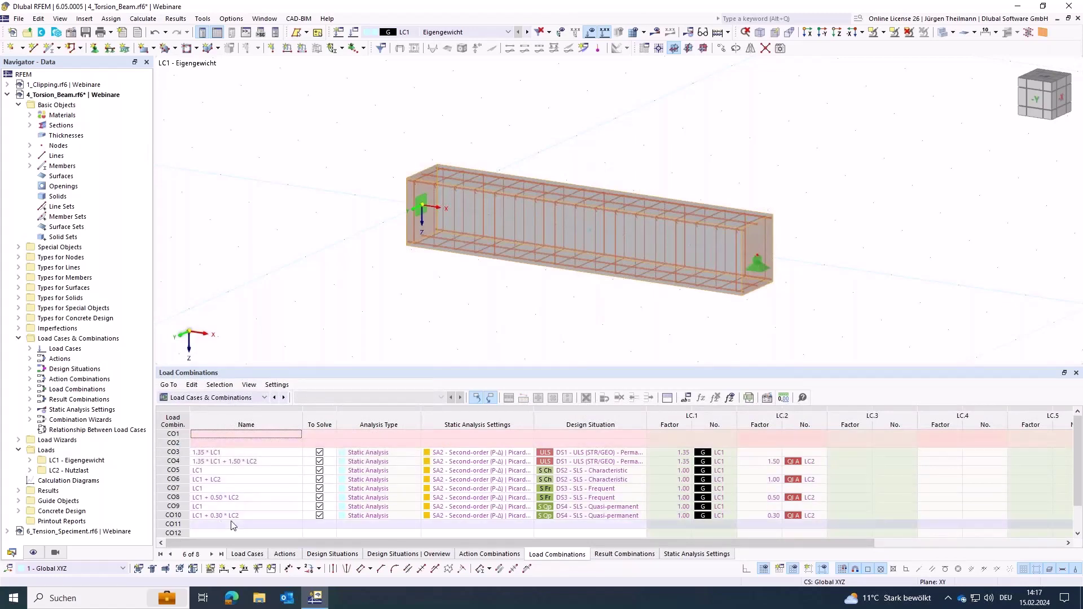
left_click(189, 498)
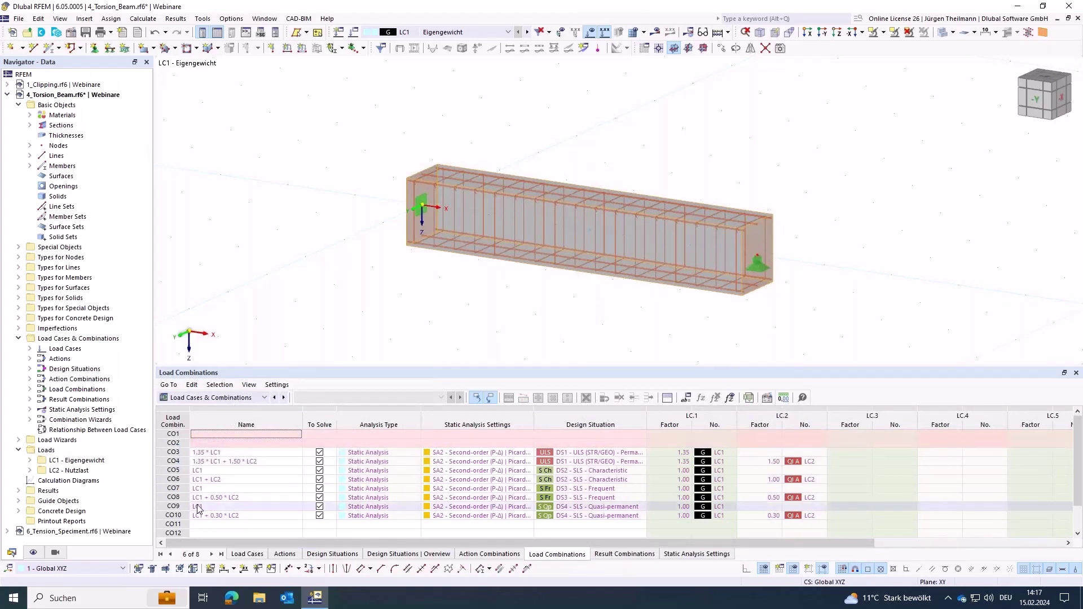
left_click(179, 453)
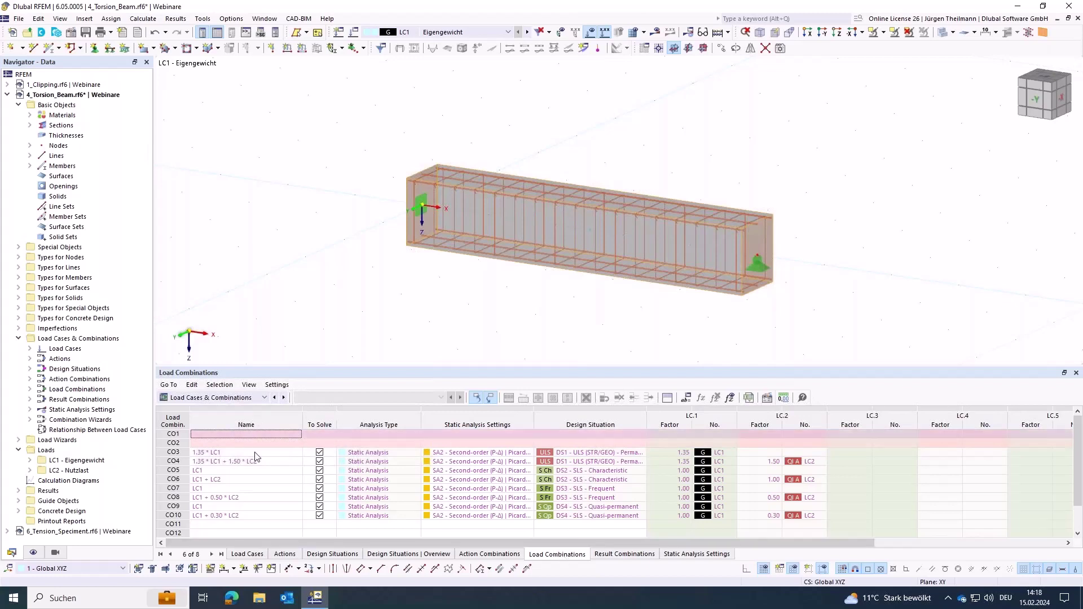
Examine result combination RC1 and the load combinations it refers to
left_click(620, 554)
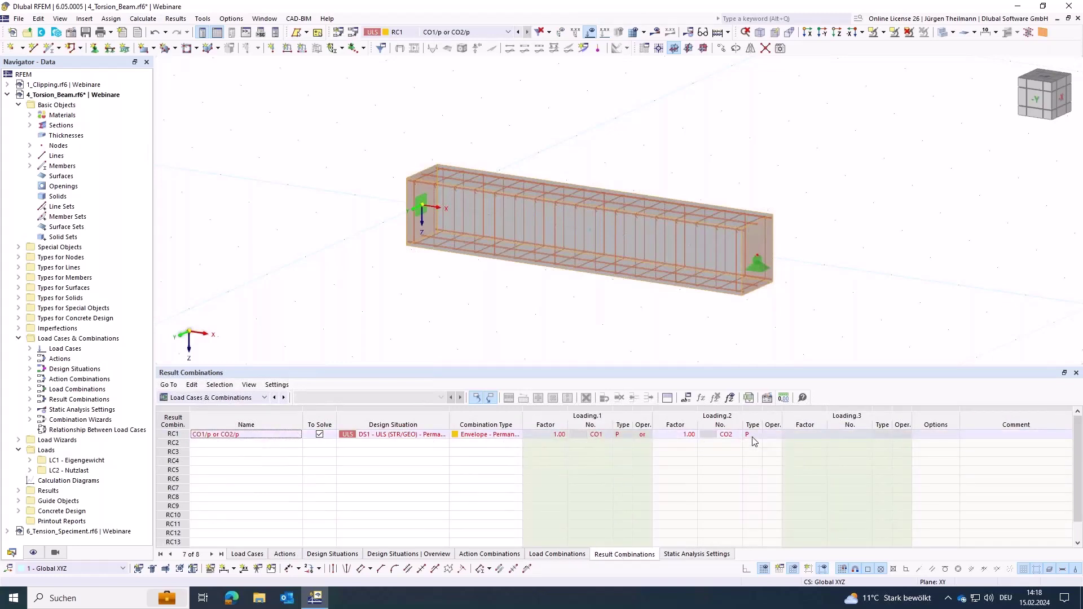
left_click(174, 443)
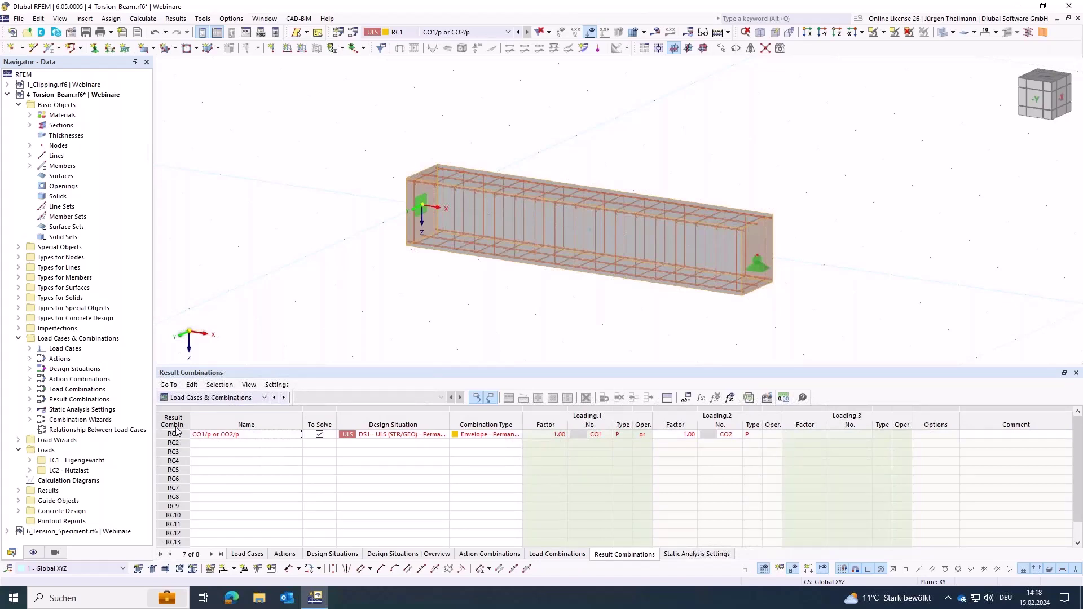
left_click(179, 434)
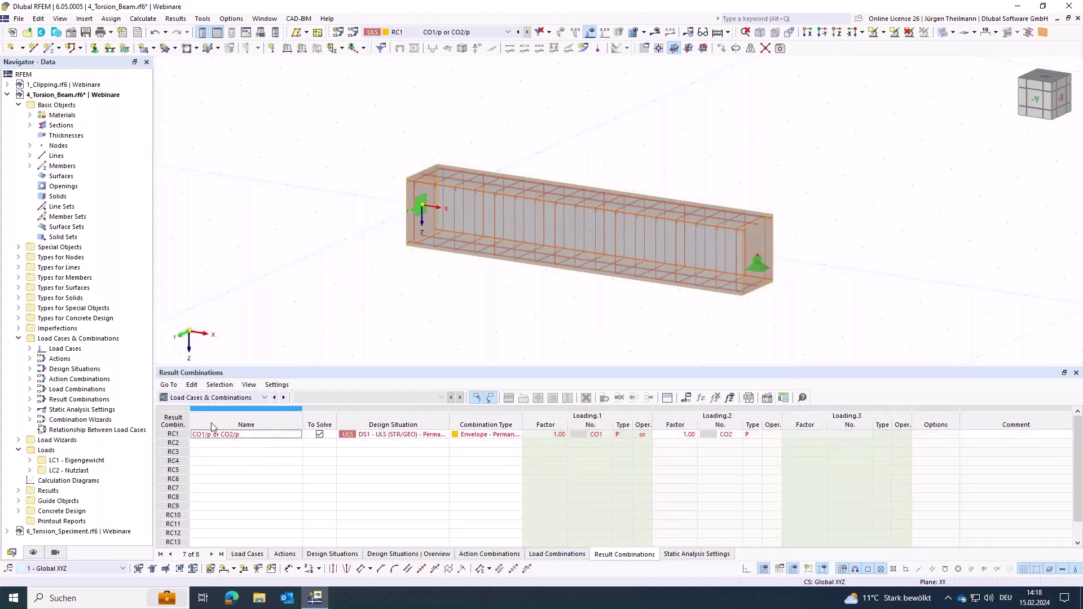
Delete result combination RC1 and remove the two empty rows CO1 and CO2 from the load combinations so the remaining ones move up
left_click(173, 434)
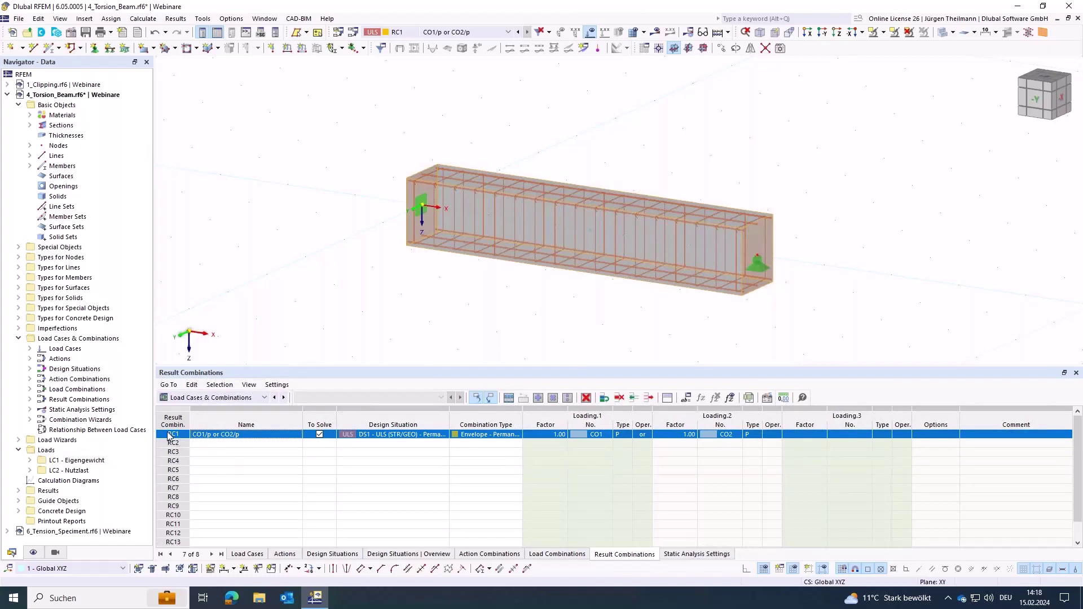
left_click(620, 398)
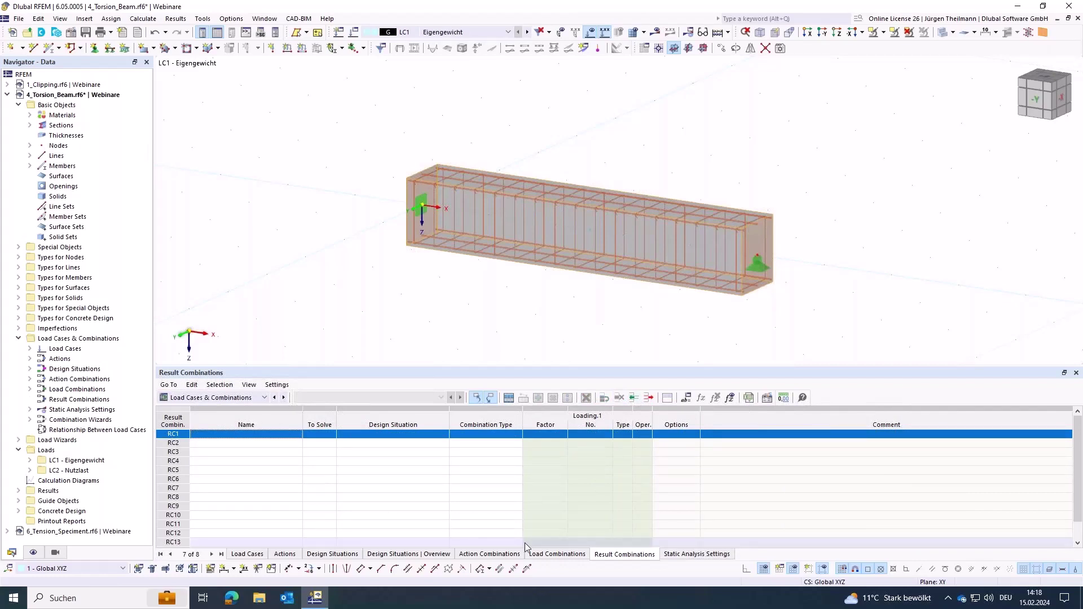
left_click(555, 555)
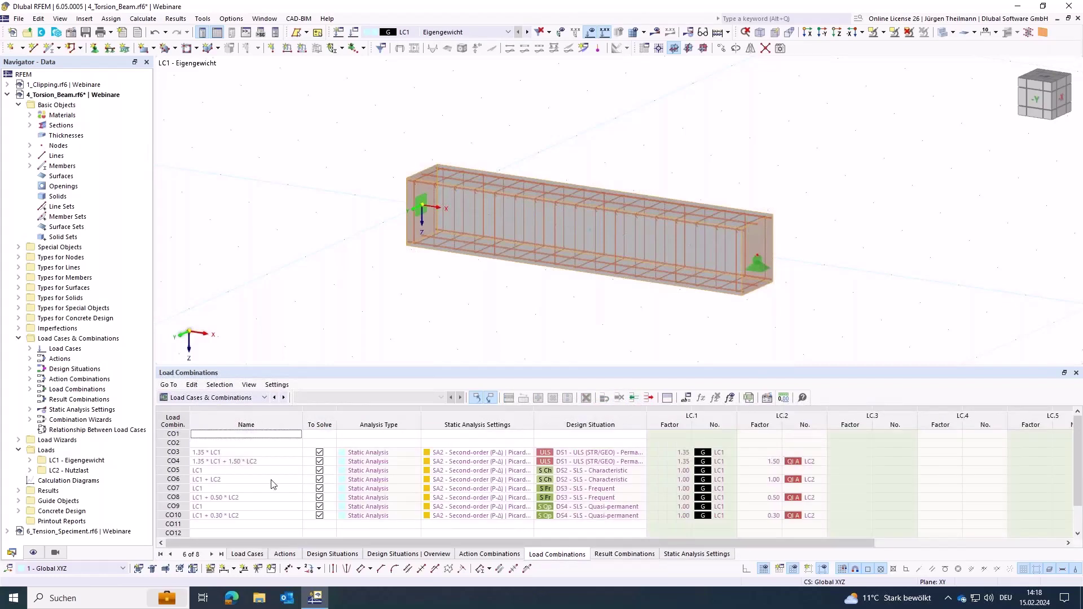
left_click(175, 443)
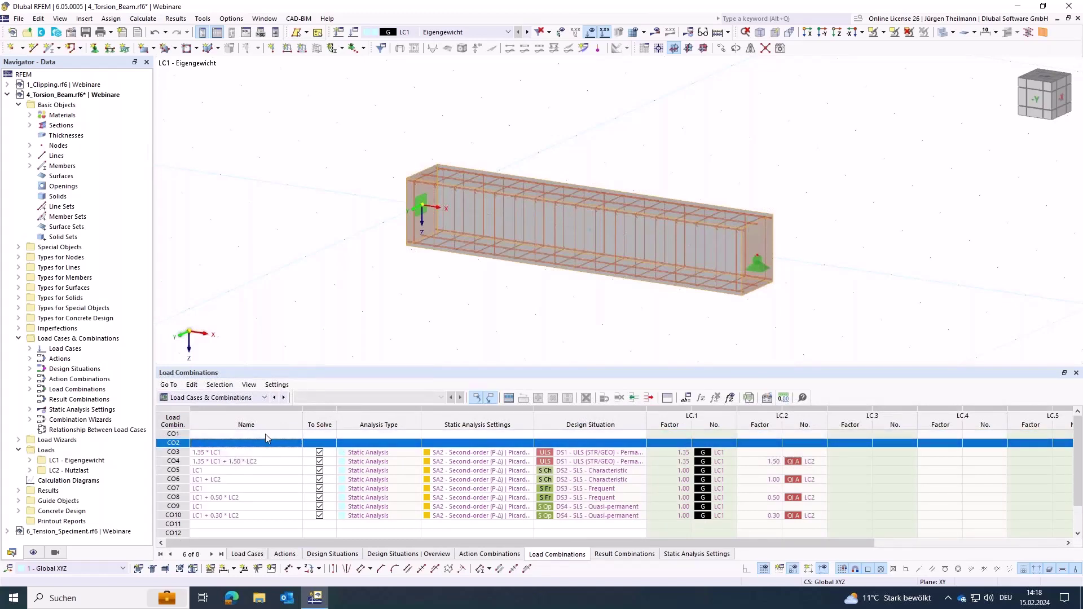
left_click(172, 434)
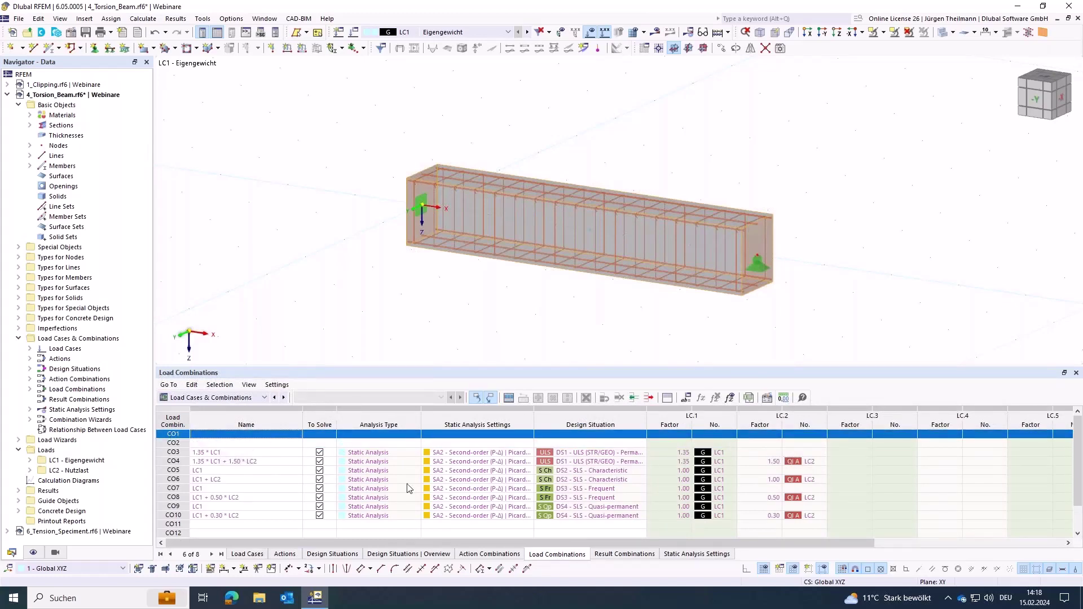
left_click(648, 397)
left_click(648, 397)
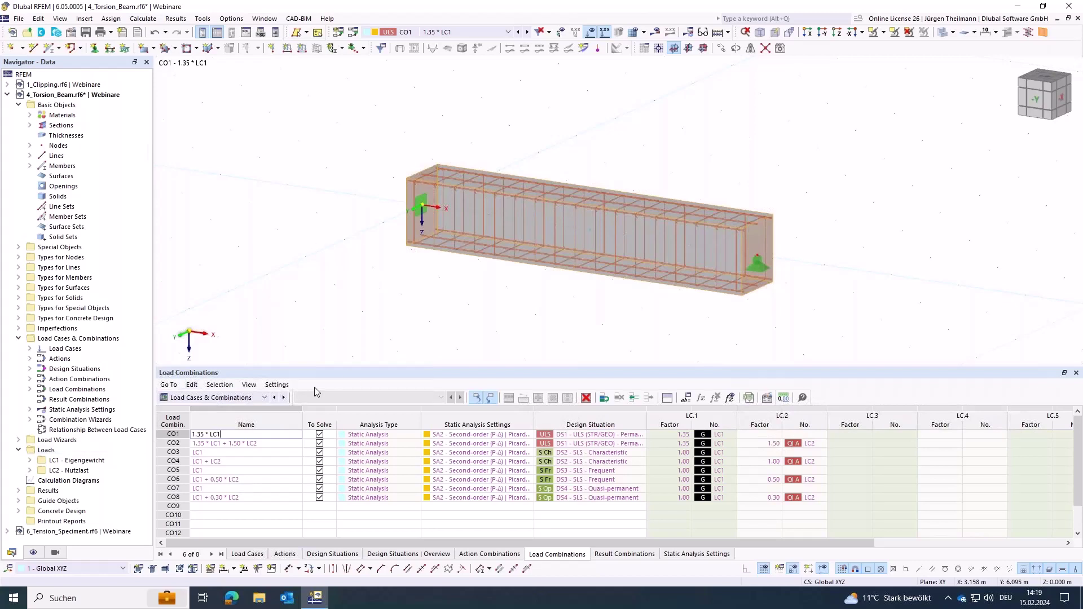
Calculate the concrete design and expand the results for the required longitudinal reinforcement on members
left_click(234, 397)
left_click(225, 453)
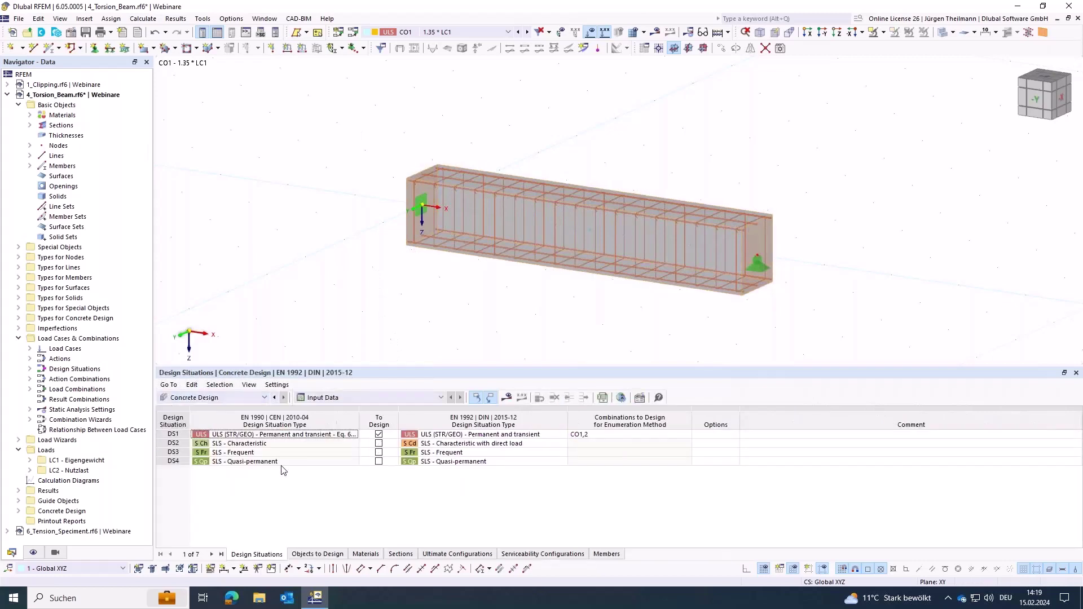
left_click(507, 398)
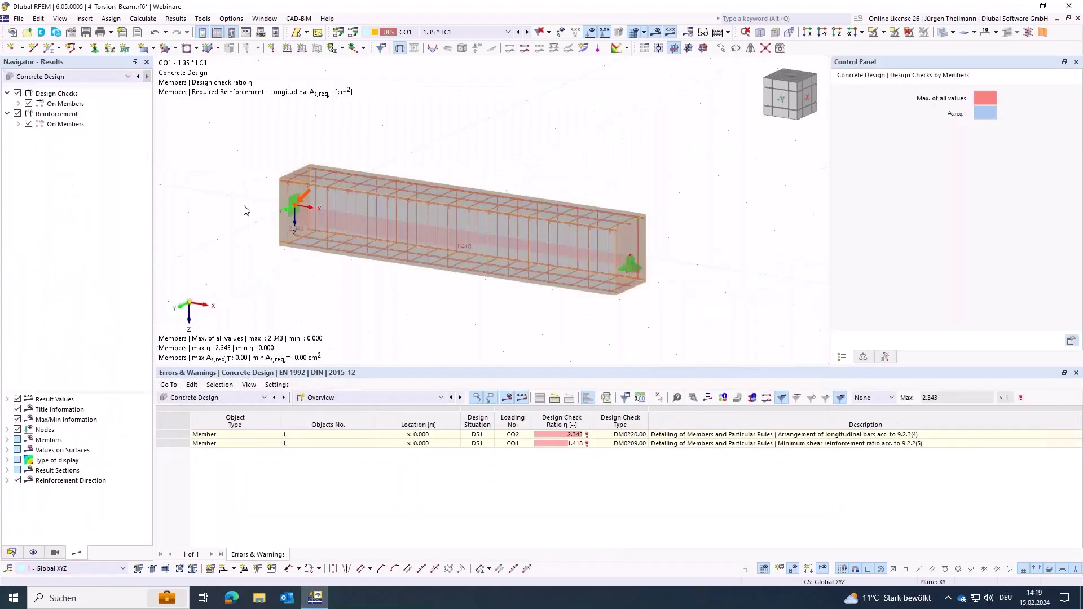
left_click(19, 124)
left_click(30, 134)
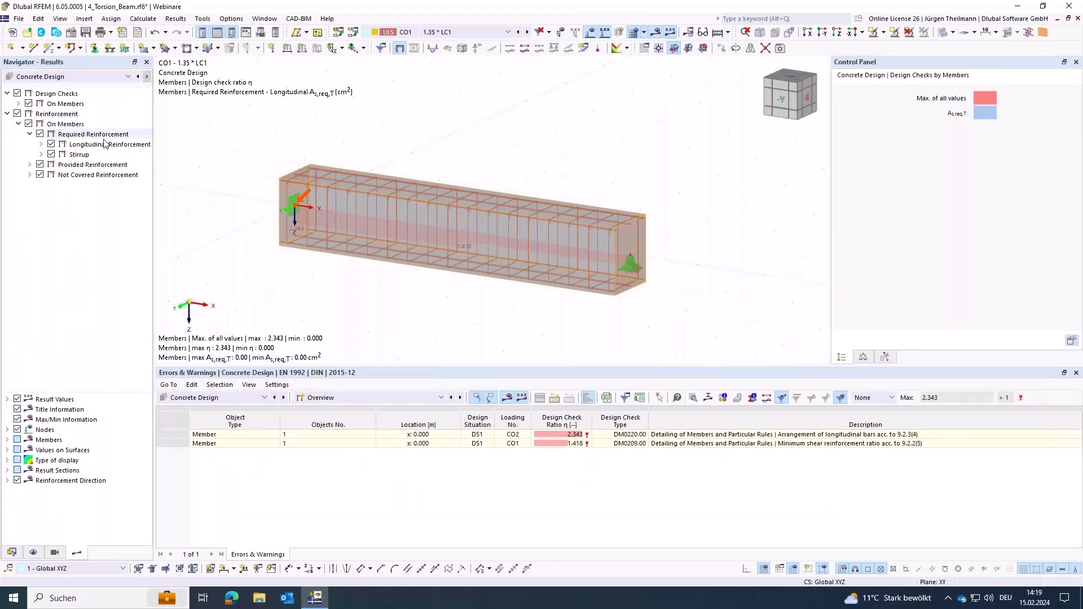
left_click(44, 145)
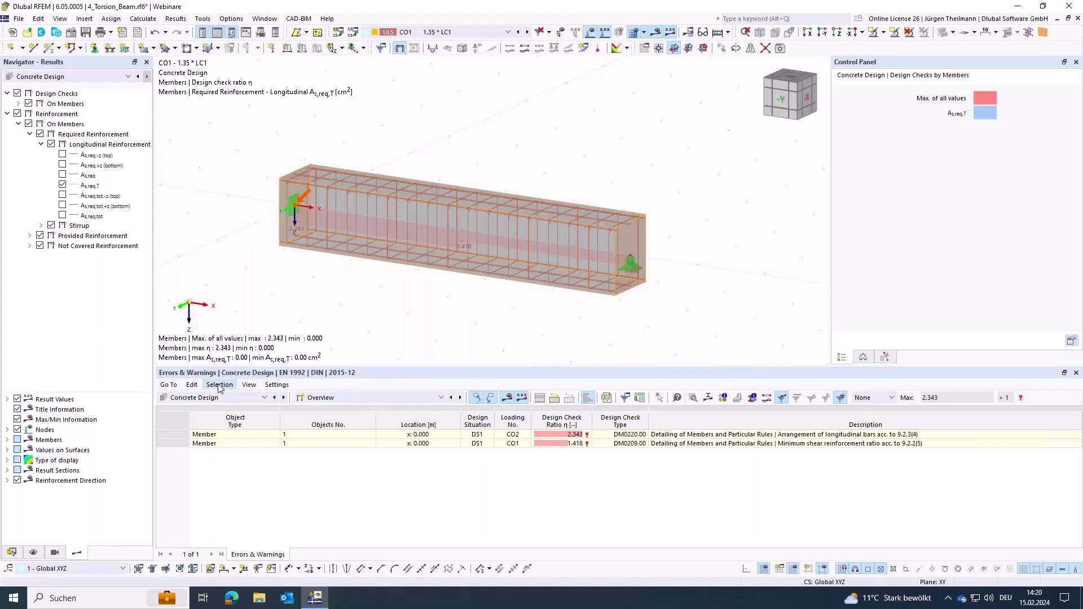
Examine the Standard ultimate configuration for whether torsional moments are considered in the concrete design, without changing it
left_click(316, 398)
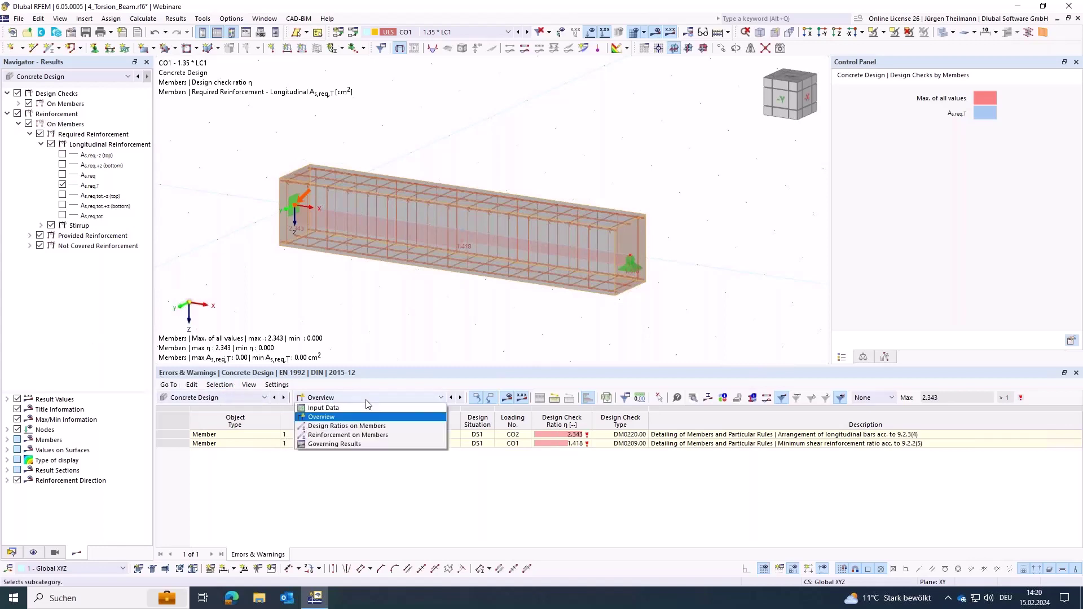
left_click(317, 407)
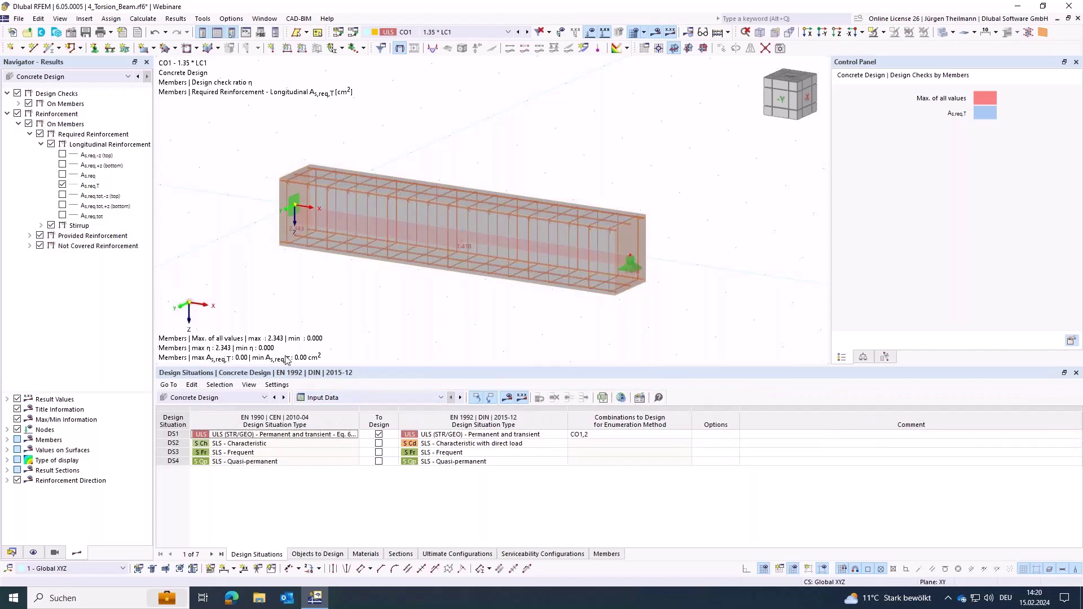
left_click(429, 555)
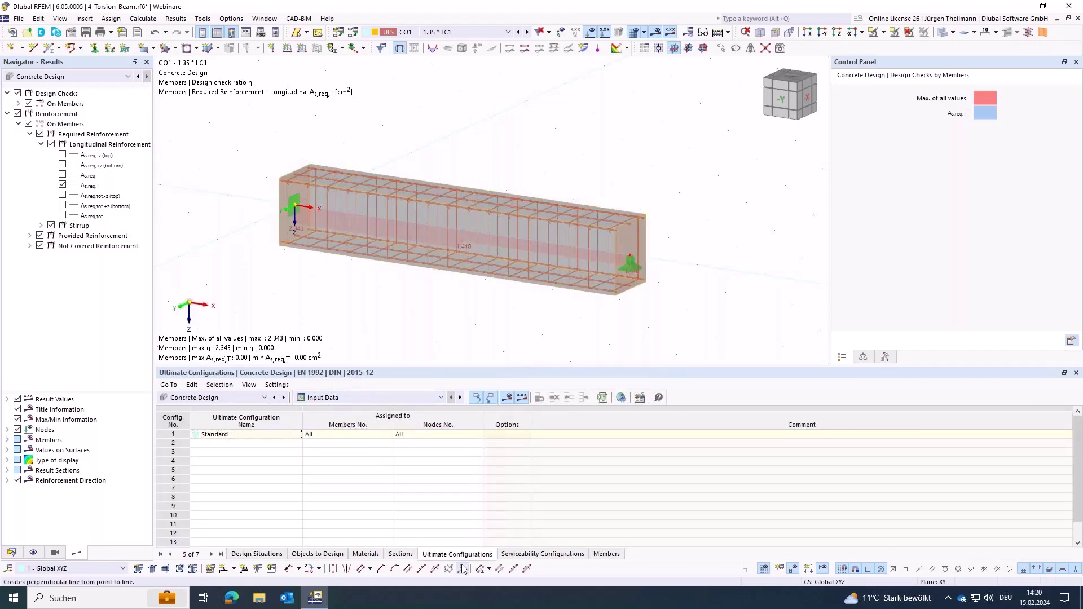
double_click(177, 435)
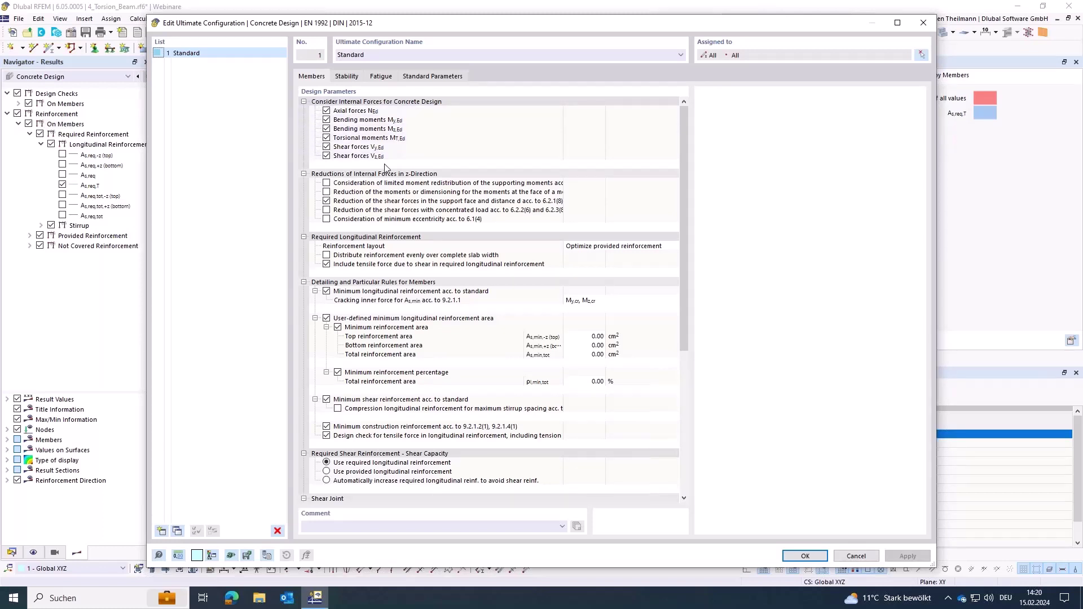
left_click(412, 139)
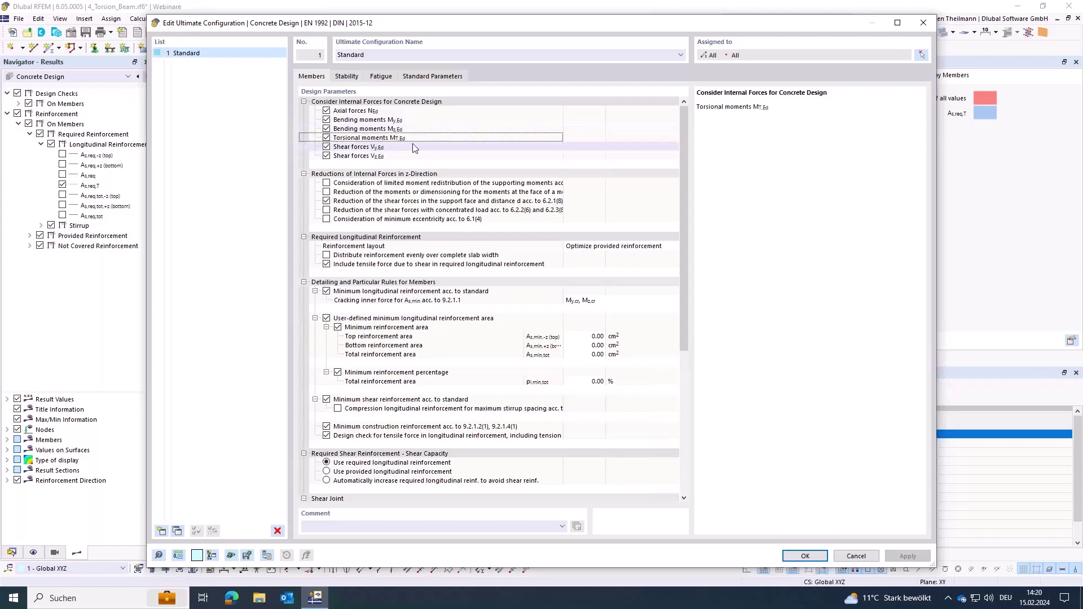
left_click(856, 556)
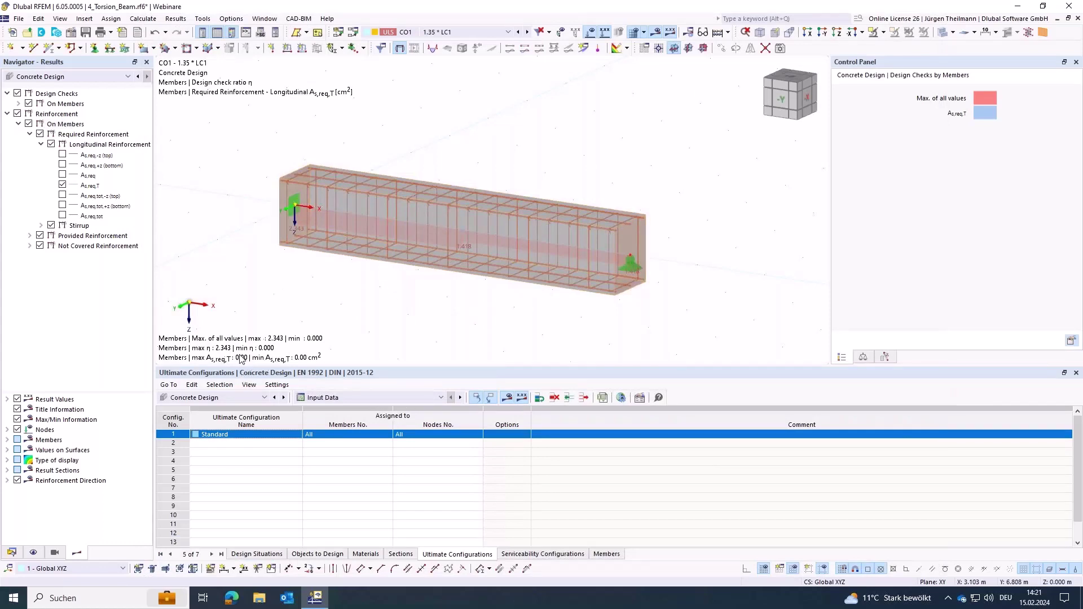
Examine the concrete design ratios on members by design situation and the required reinforcement by location
left_click(380, 397)
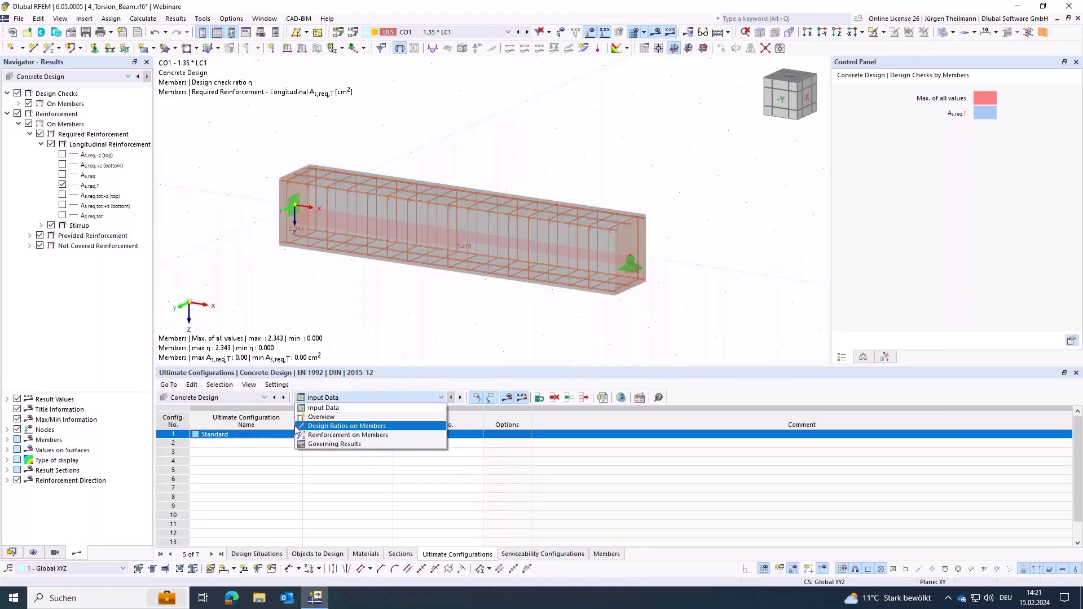
left_click(379, 425)
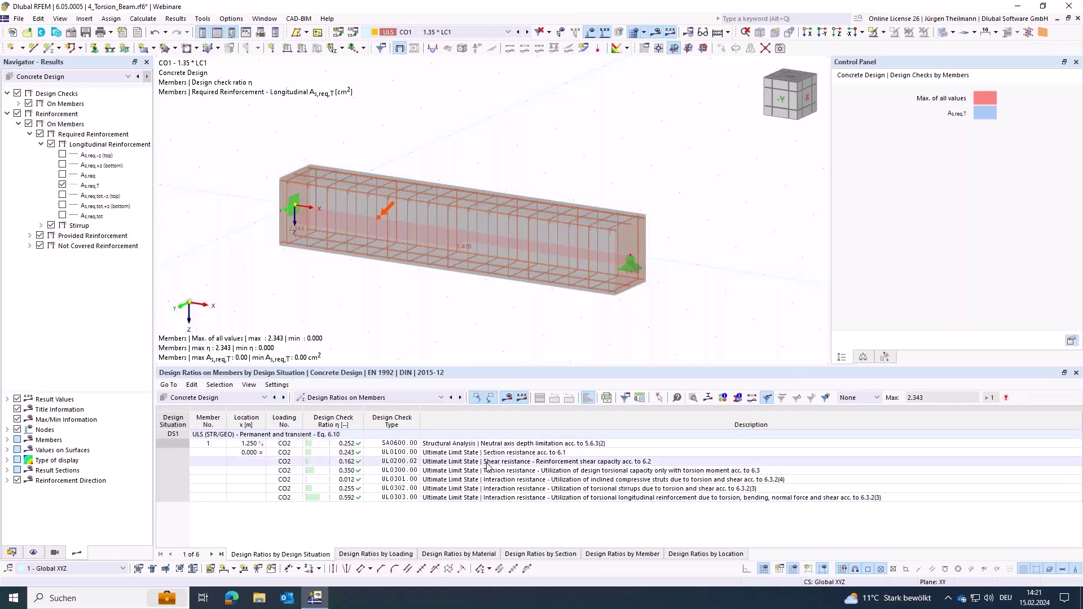
left_click(427, 399)
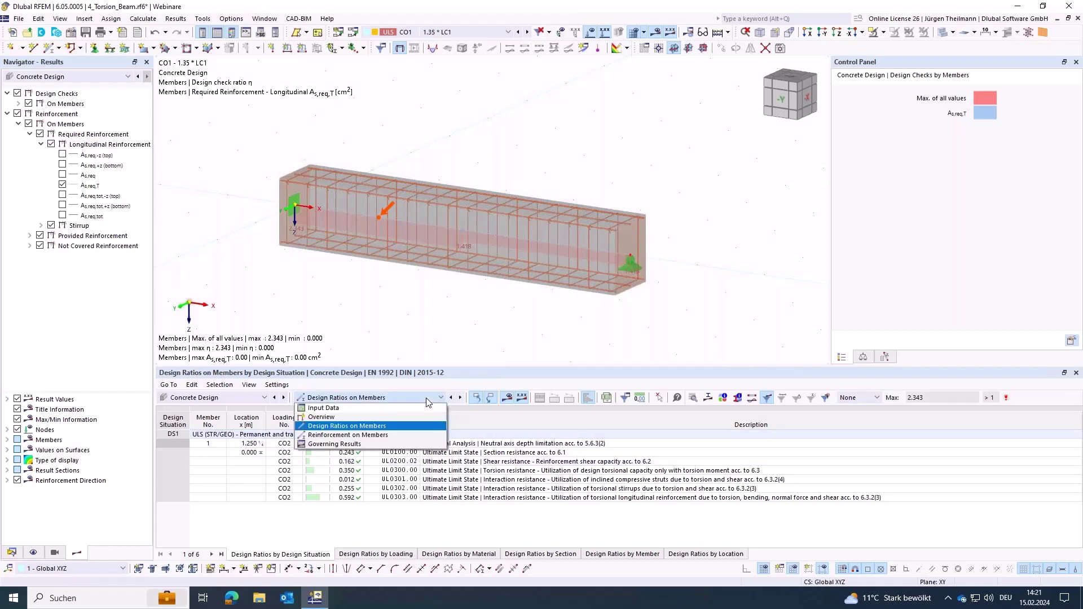
left_click(367, 435)
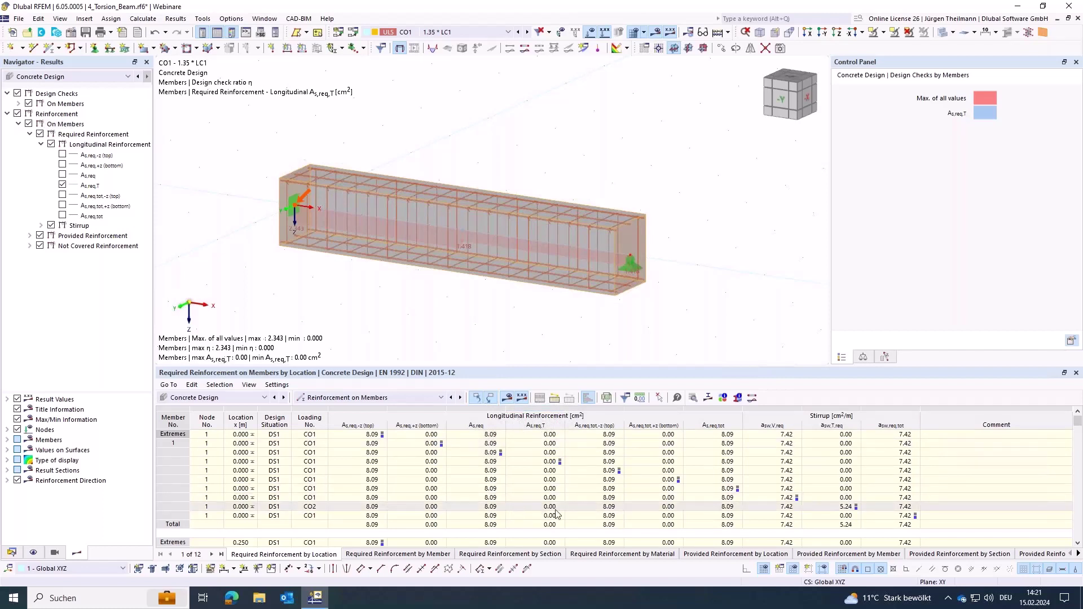
Examine the check details for required torsional longitudinal reinforcement under CO2 at member 1's start, including the Equation 6.31 check
left_click(525, 506)
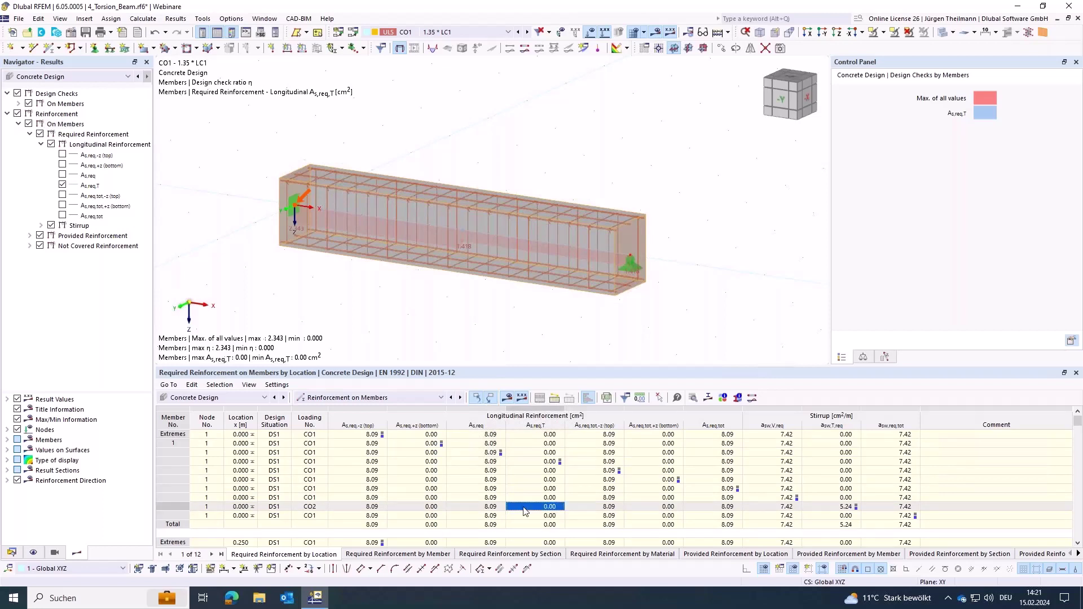
double_click(524, 508)
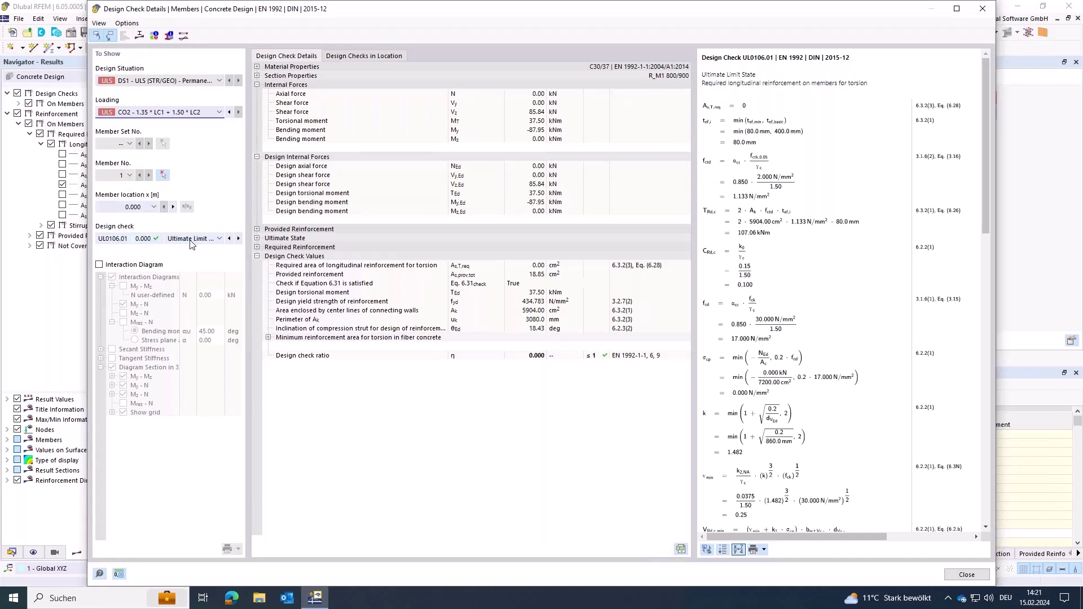
left_click(173, 239)
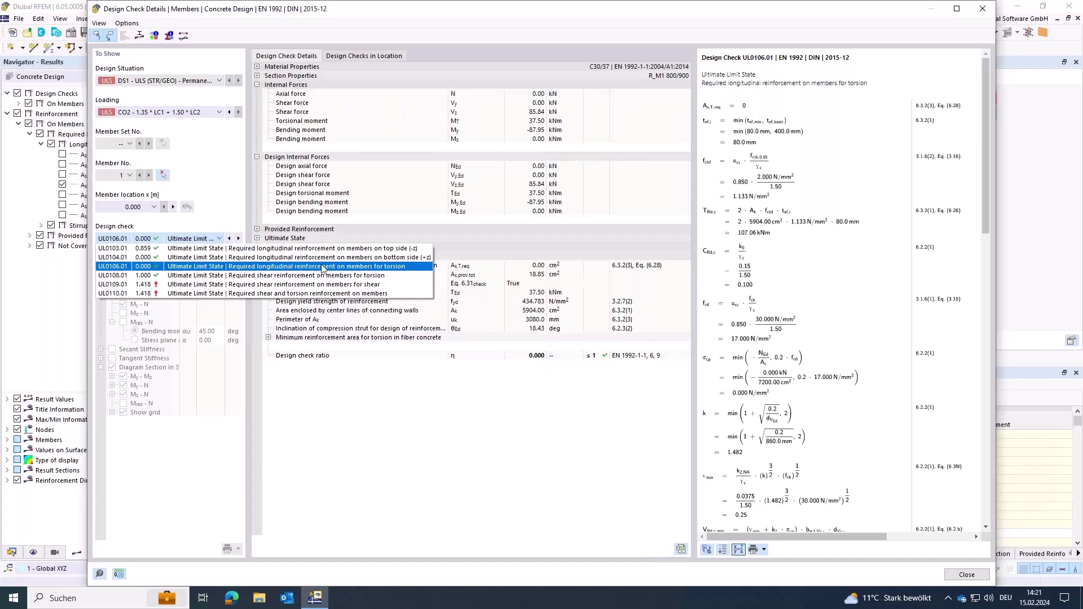
left_click(198, 269)
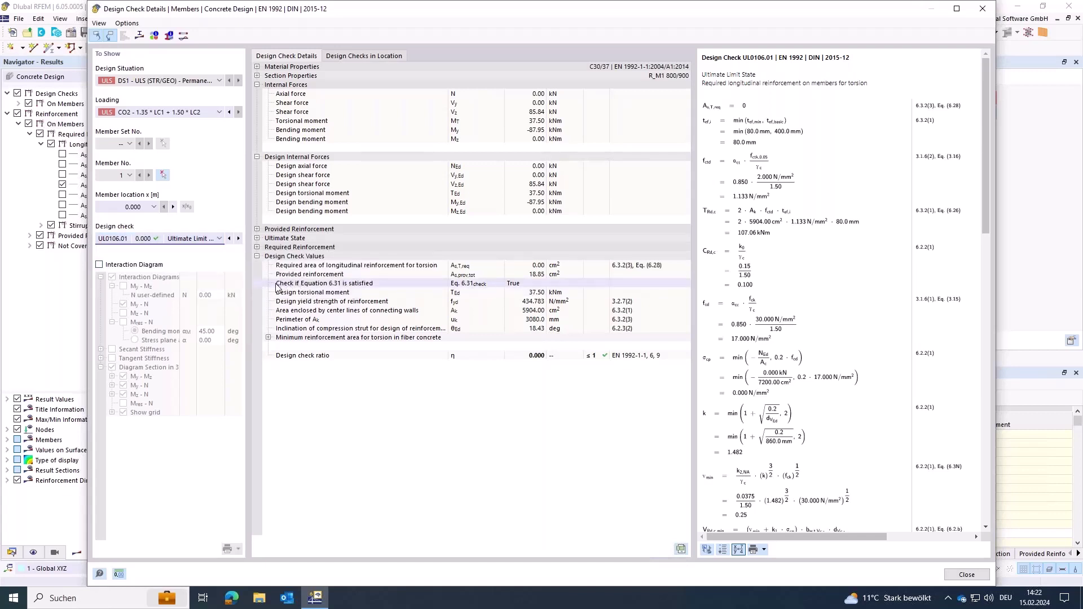
left_click(562, 285)
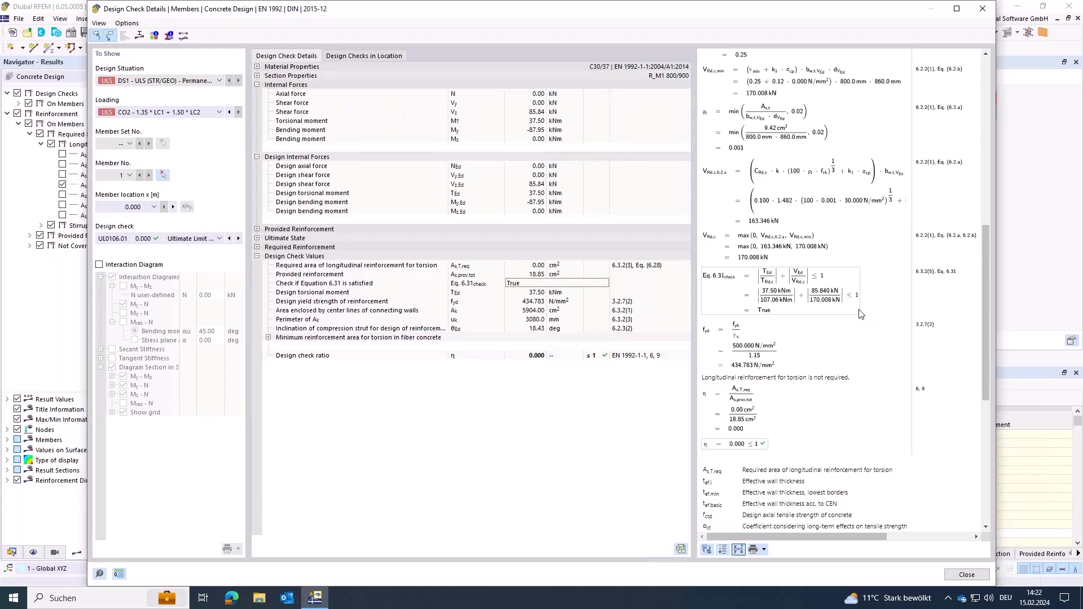
left_click(967, 574)
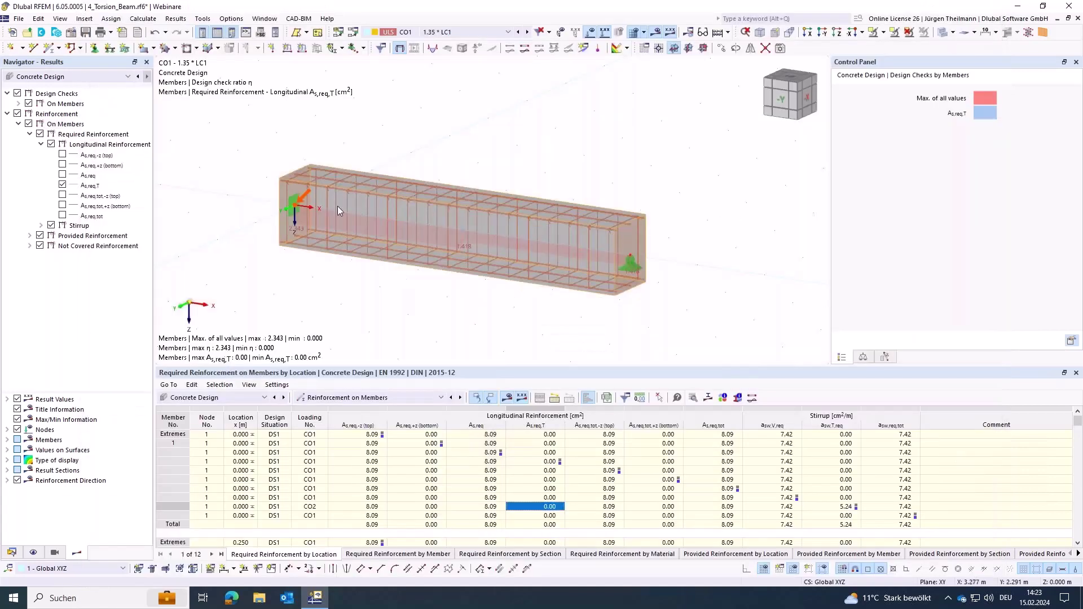
Change the section material of beam member 1 to C12/15 and accept the deletion of the existing results
double_click(452, 227)
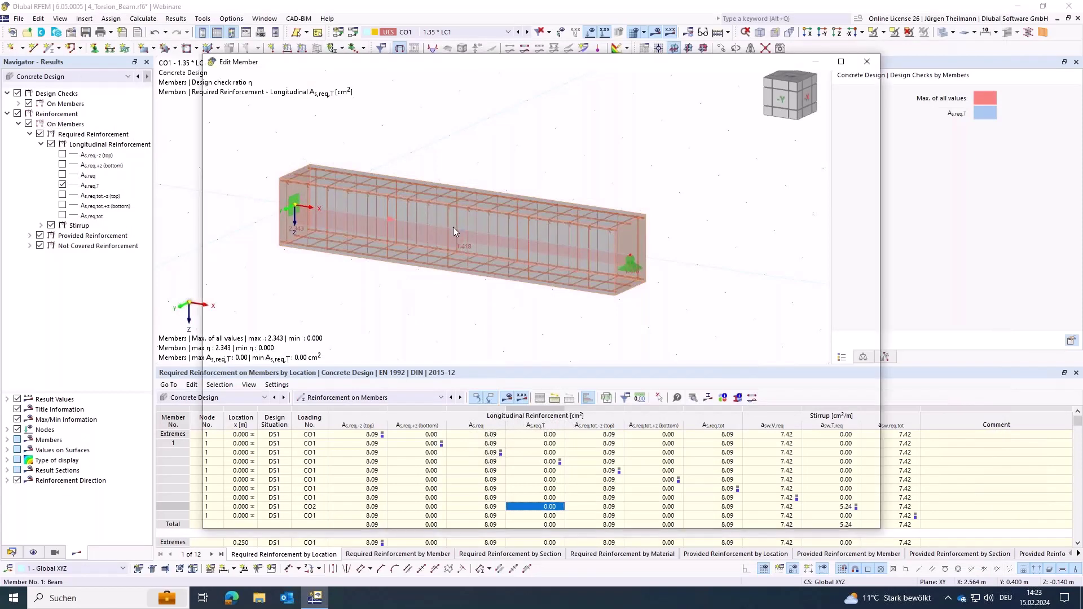
left_click(259, 116)
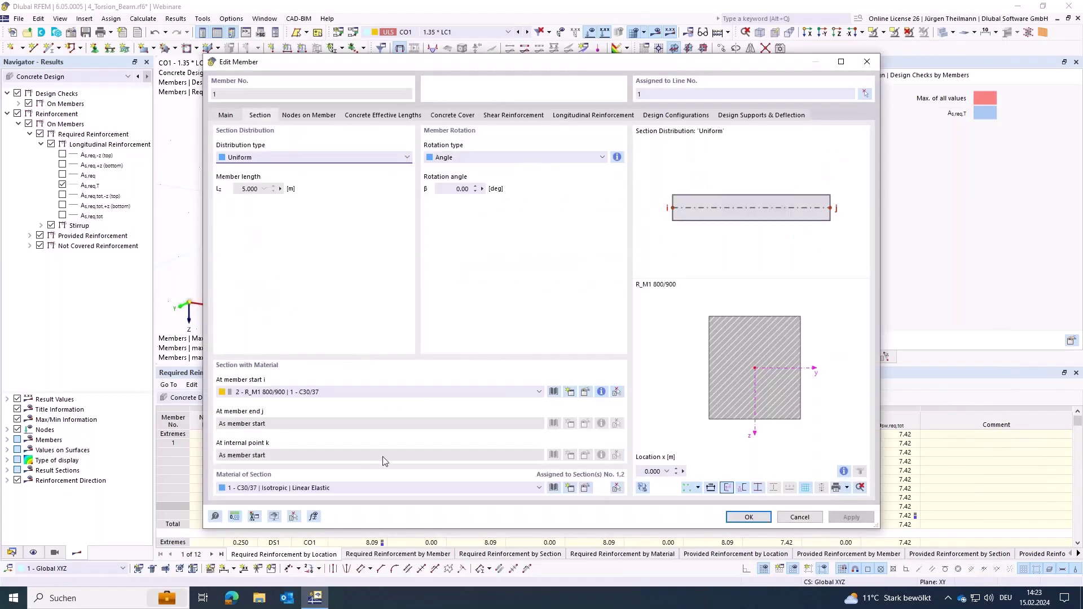
left_click(517, 488)
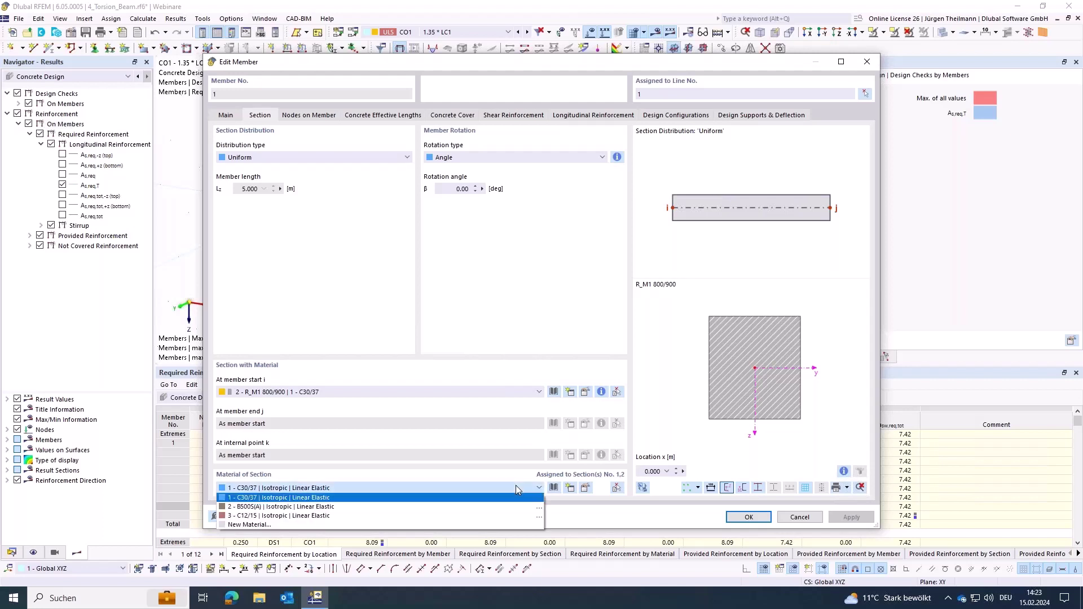
left_click(255, 520)
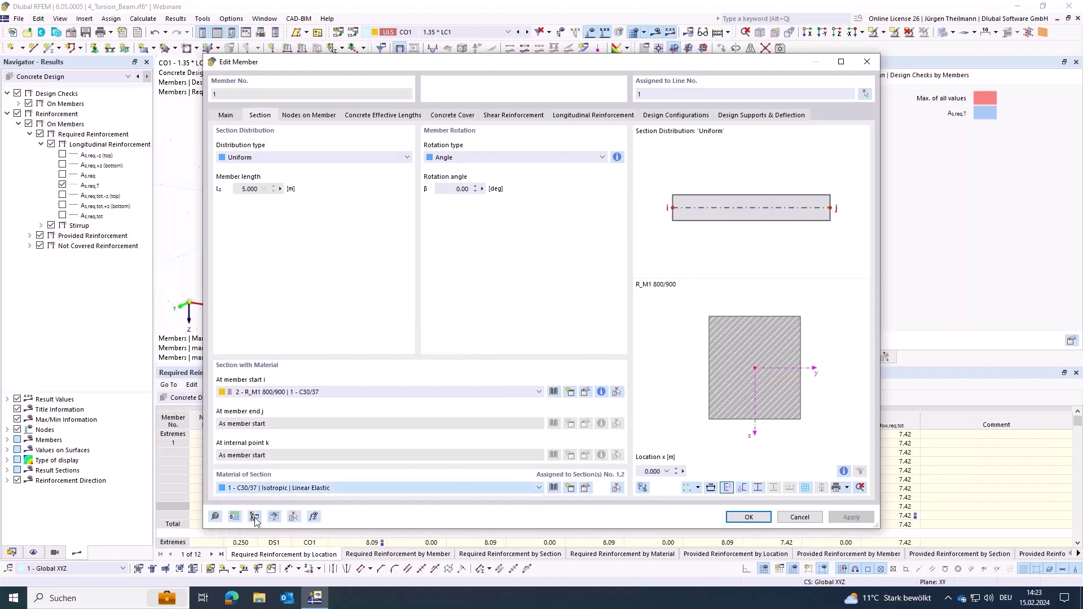
left_click(754, 522)
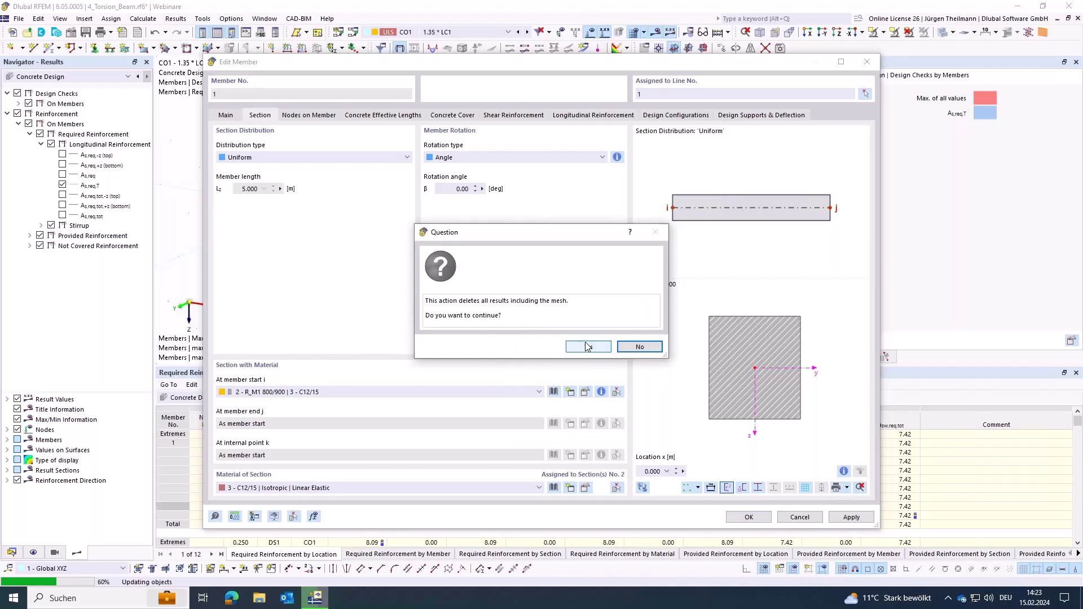
left_click(586, 346)
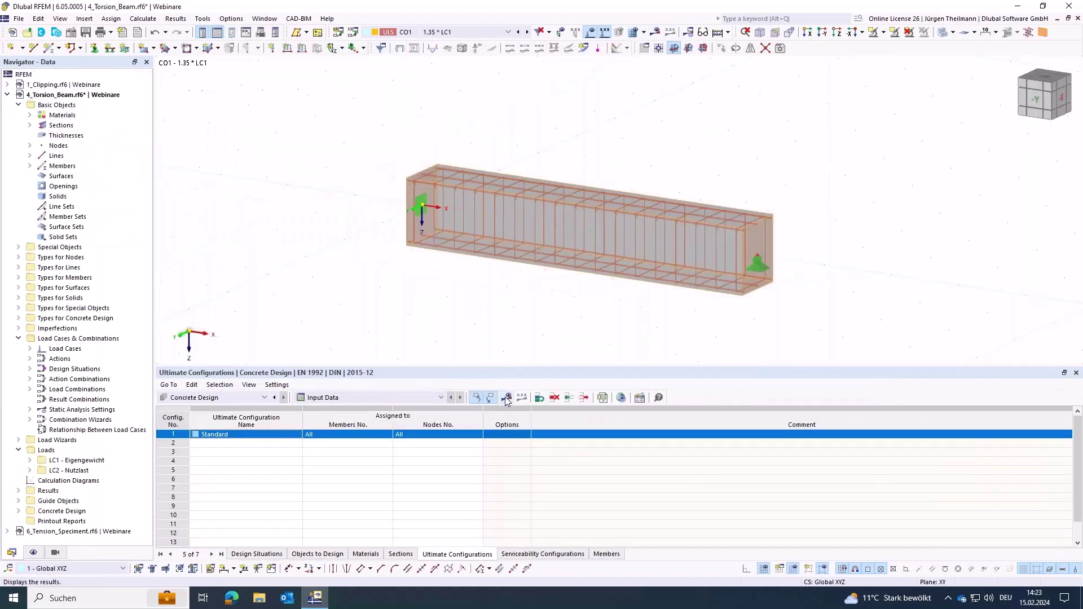
Recalculate the concrete design and show the table of required reinforcement on members by location
left_click(507, 398)
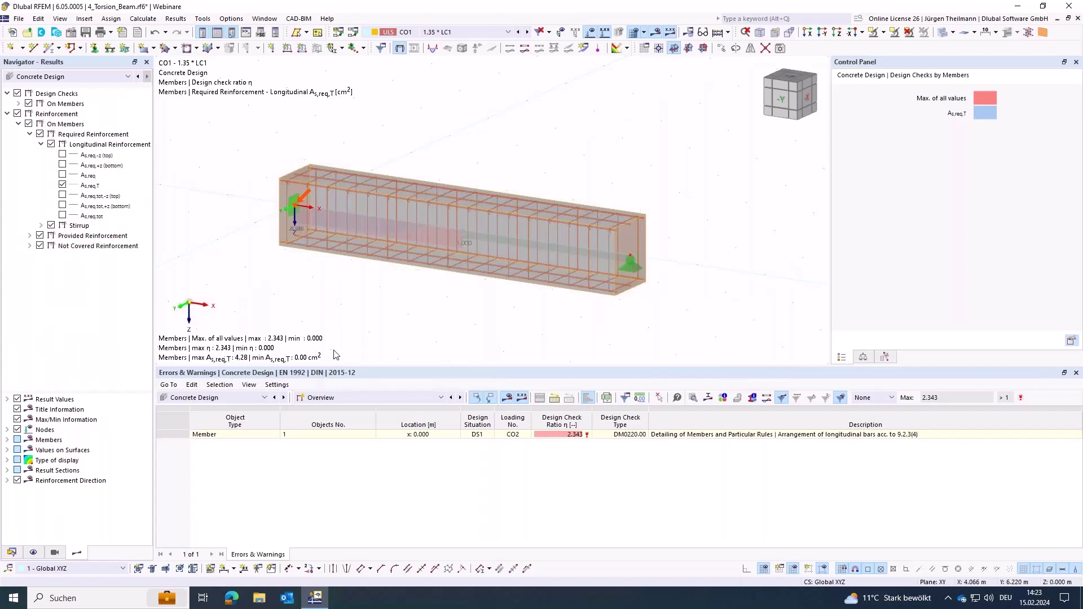
left_click(394, 398)
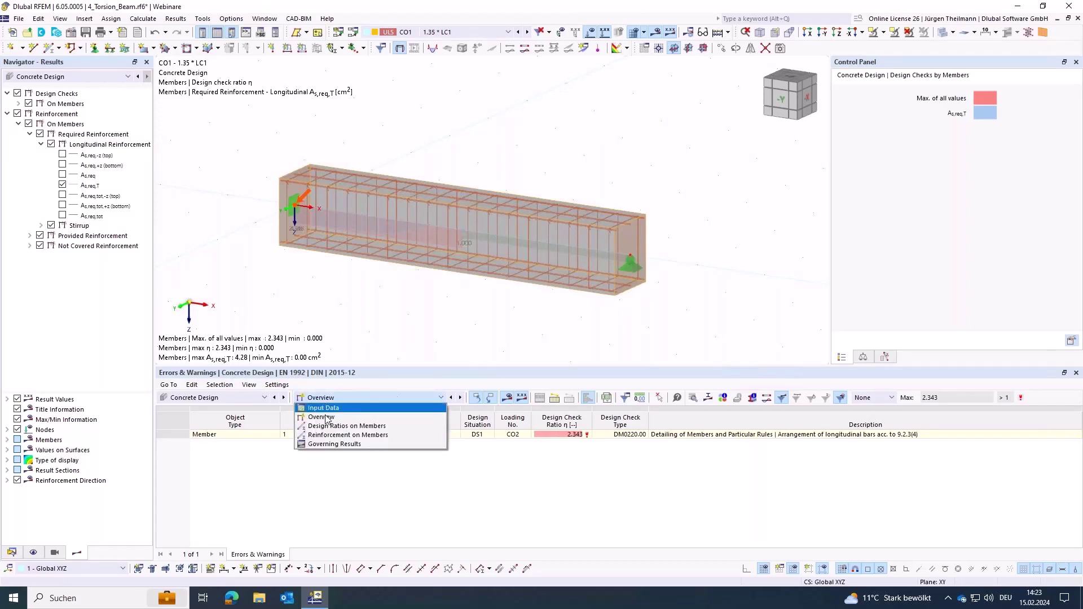
left_click(322, 437)
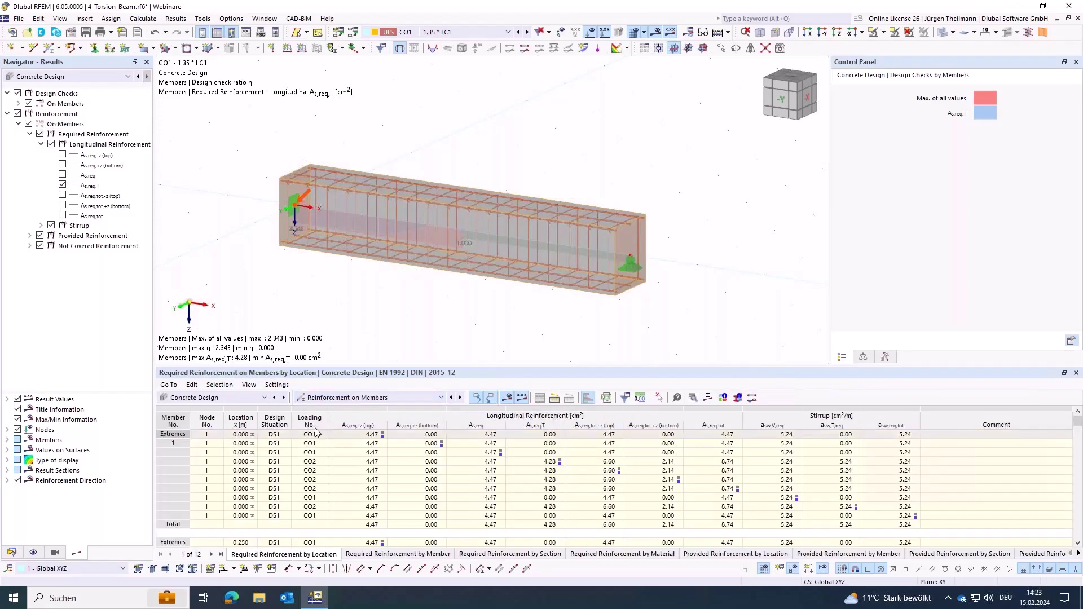
Examine the recalculated CO2 torsion check details at member 1's start for concrete C12/15, focusing on whether Equation 6.31 is satisfied
left_click(540, 507)
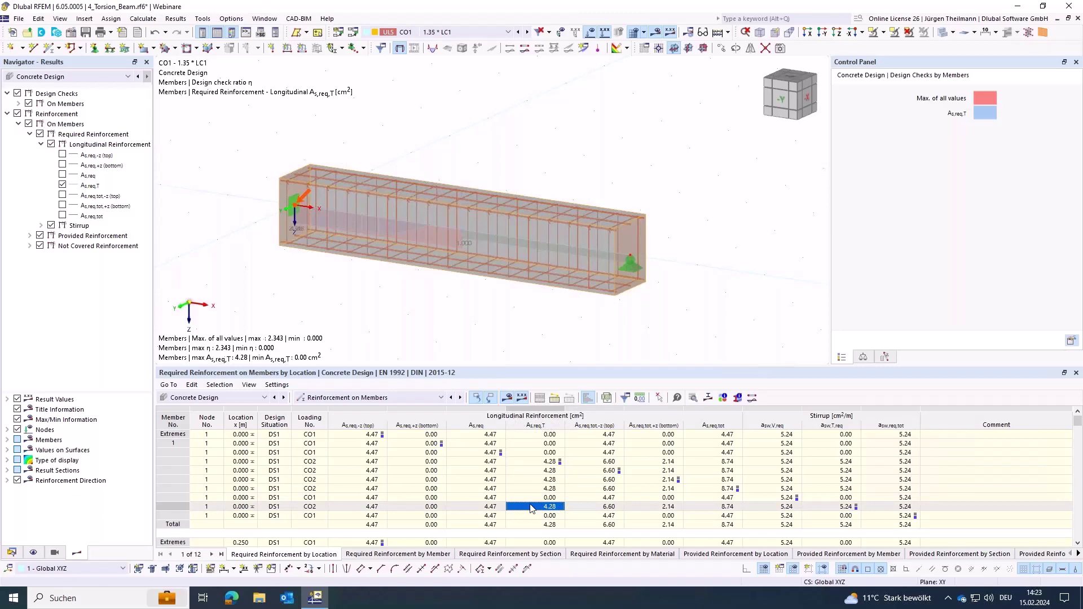
double_click(531, 507)
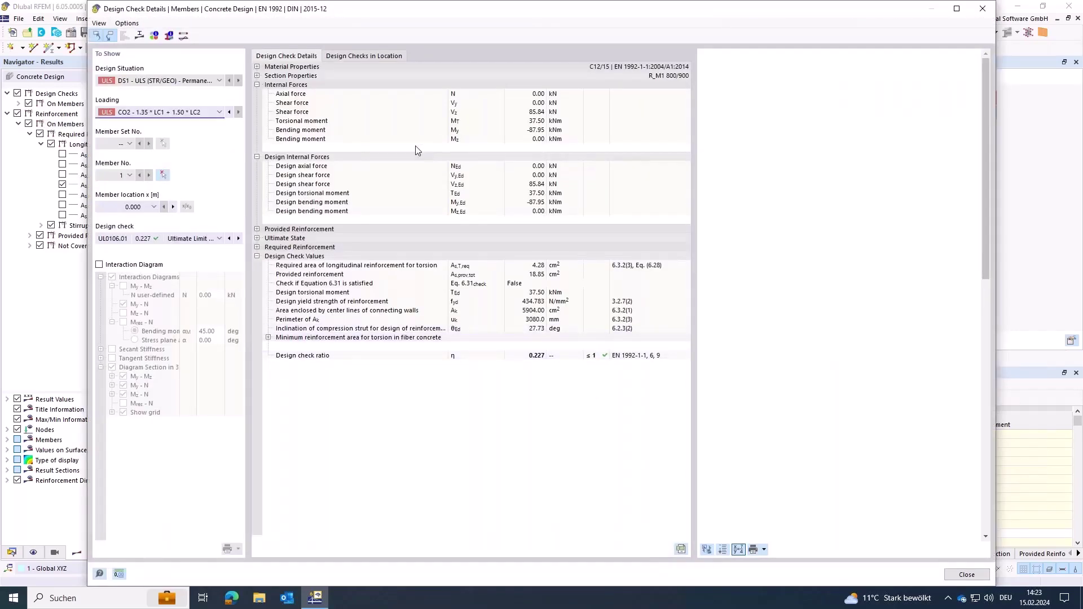
left_click(380, 284)
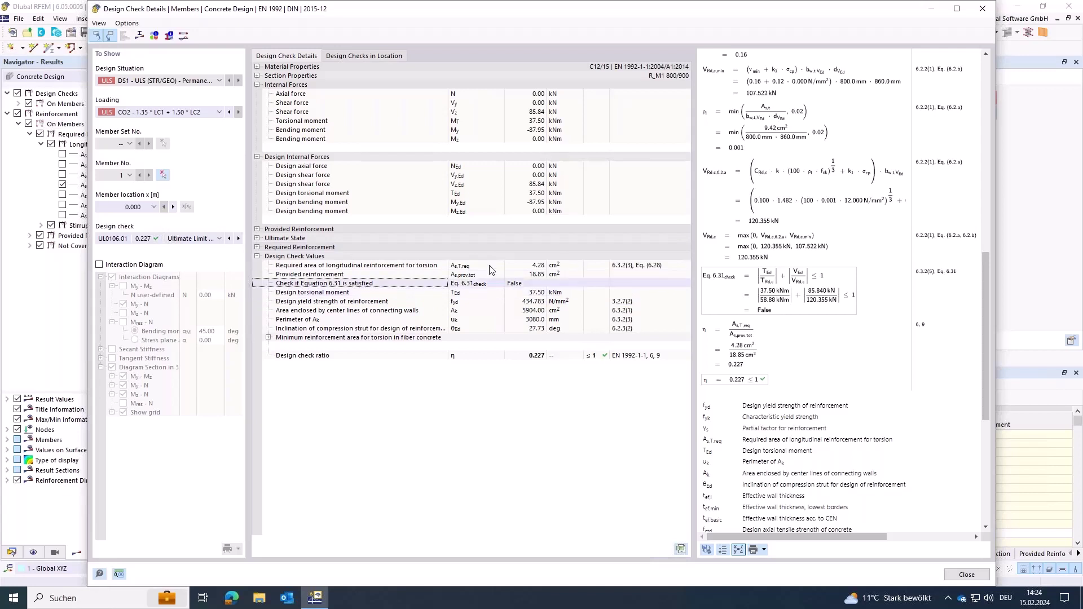
left_click(966, 575)
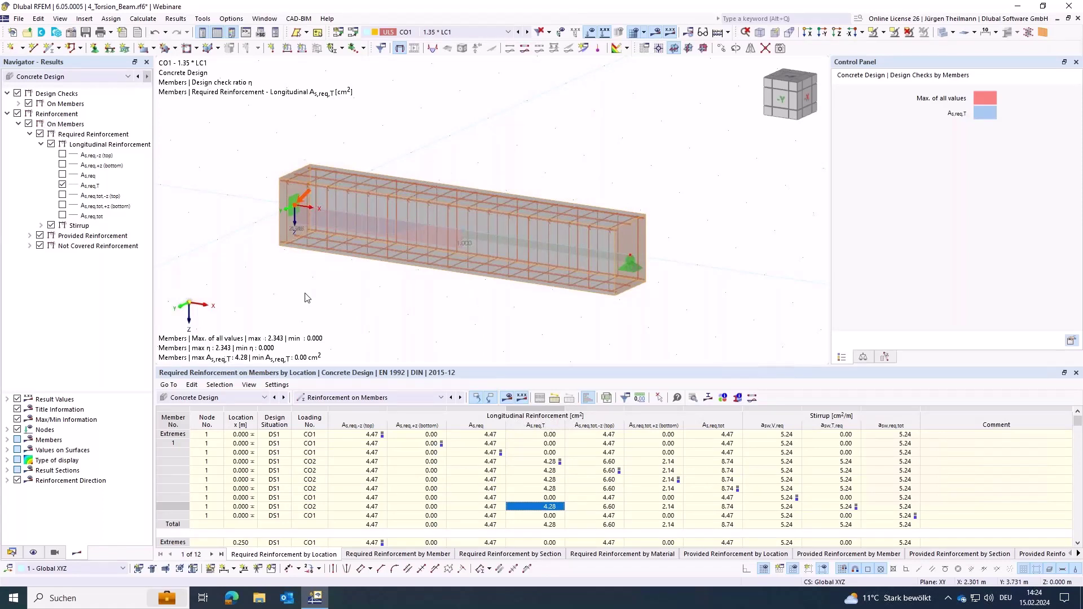
Switch from the torsion beam to the open model 6_Tension_Speciment.rf6
left_click(12, 553)
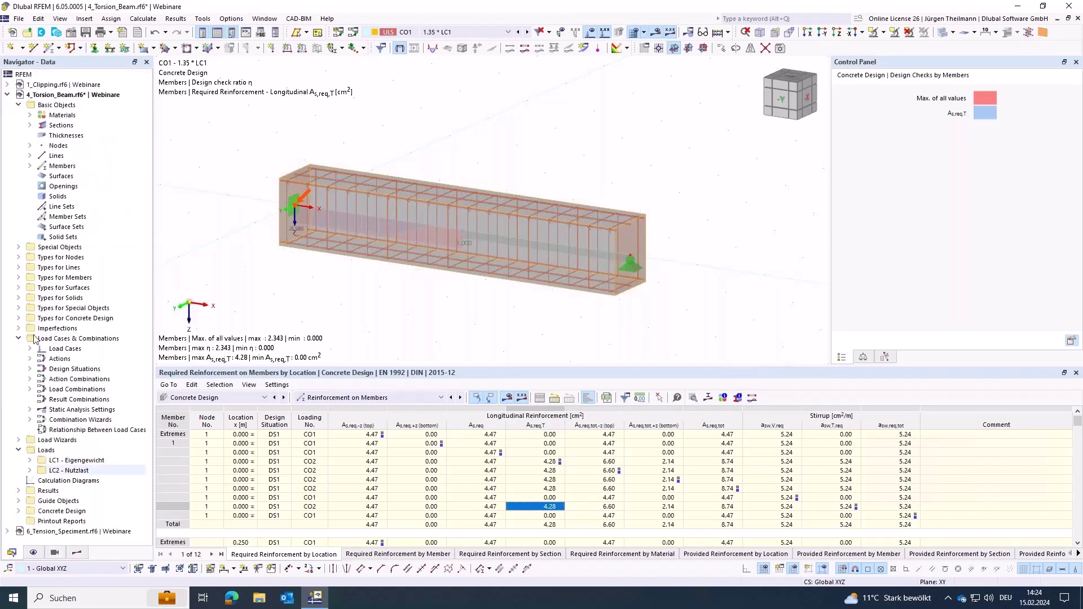
left_click(7, 95)
left_click(41, 107)
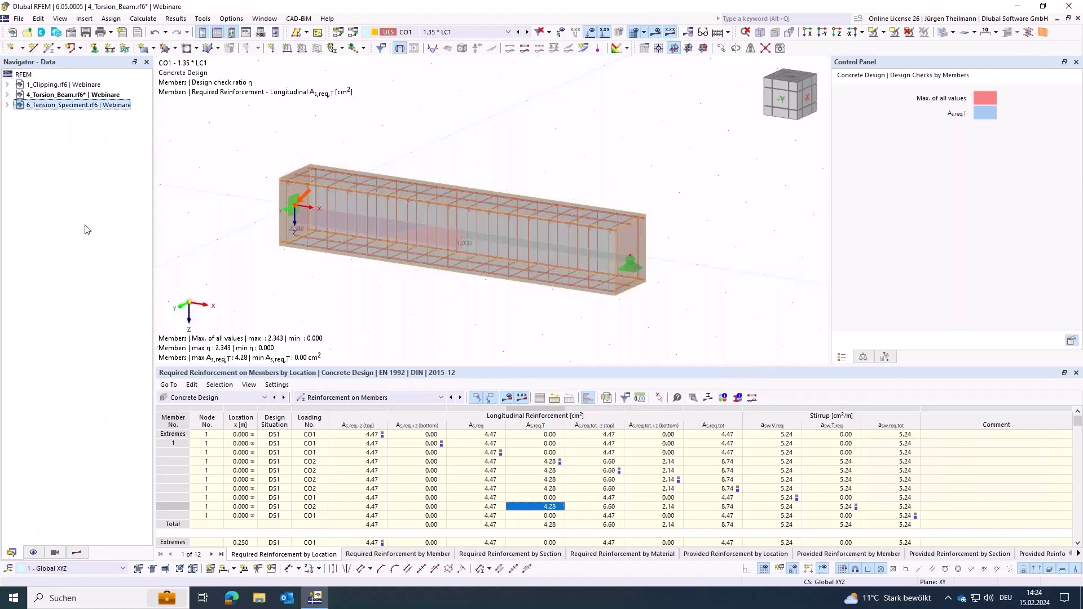
double_click(55, 107)
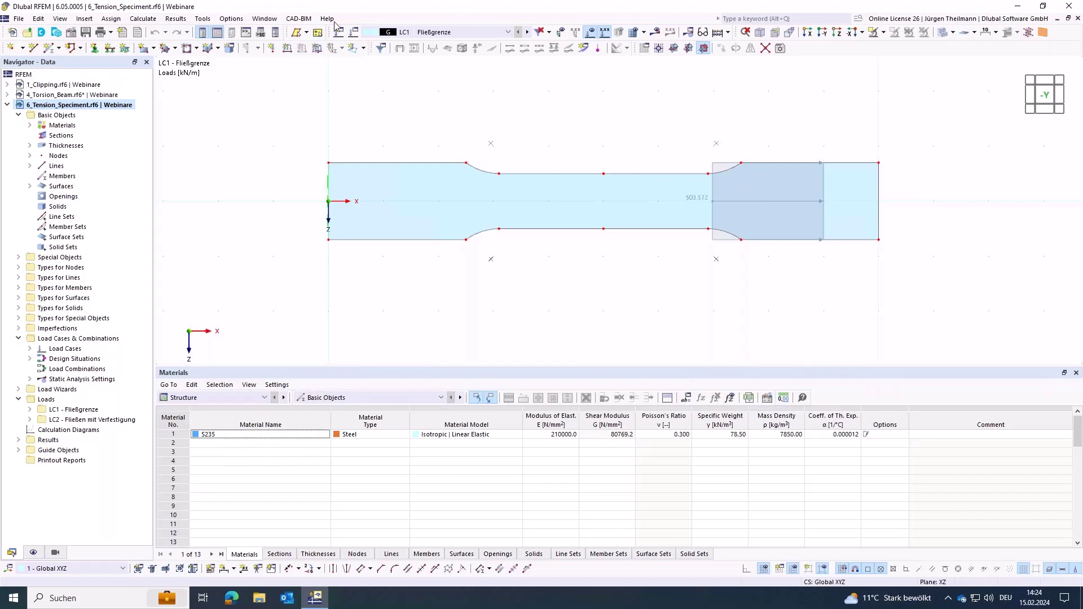
middle_click_drag(602, 330, 540, 331)
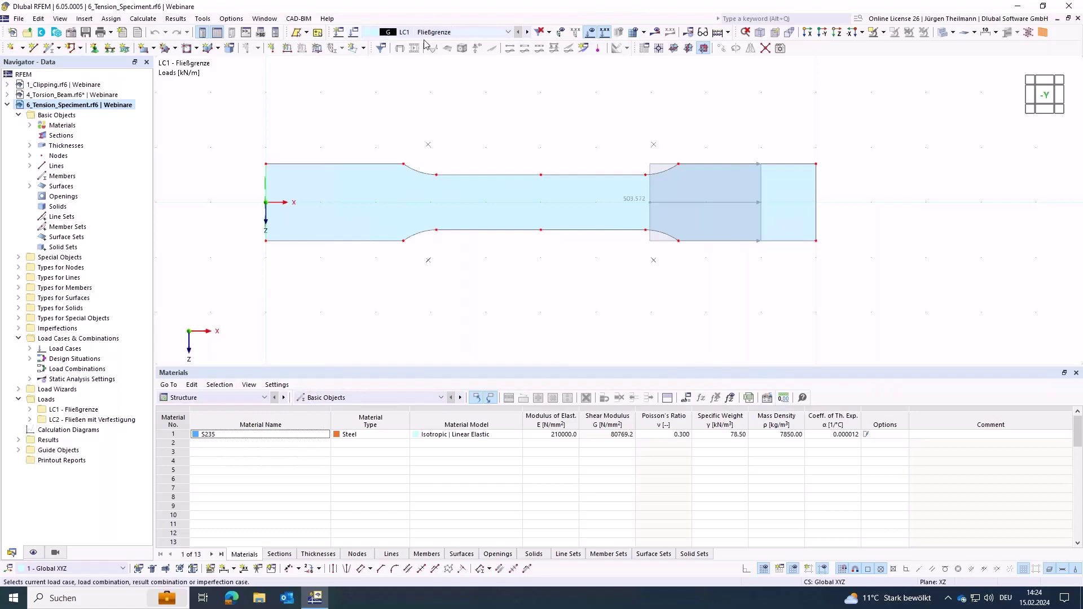
Rename load case LC1 as Yield Stress
left_click(354, 34)
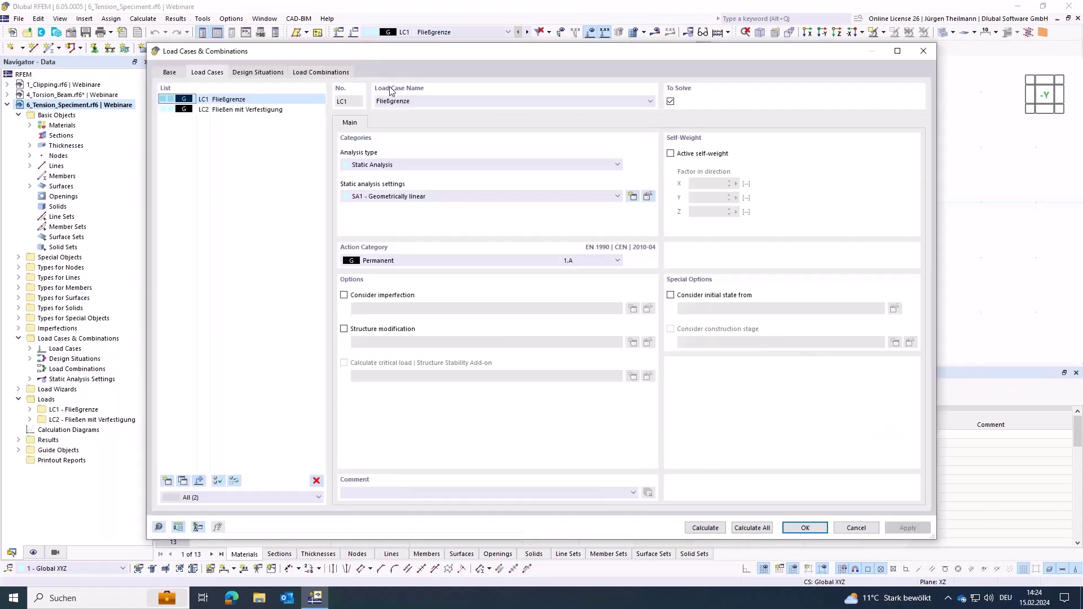
left_click(429, 101)
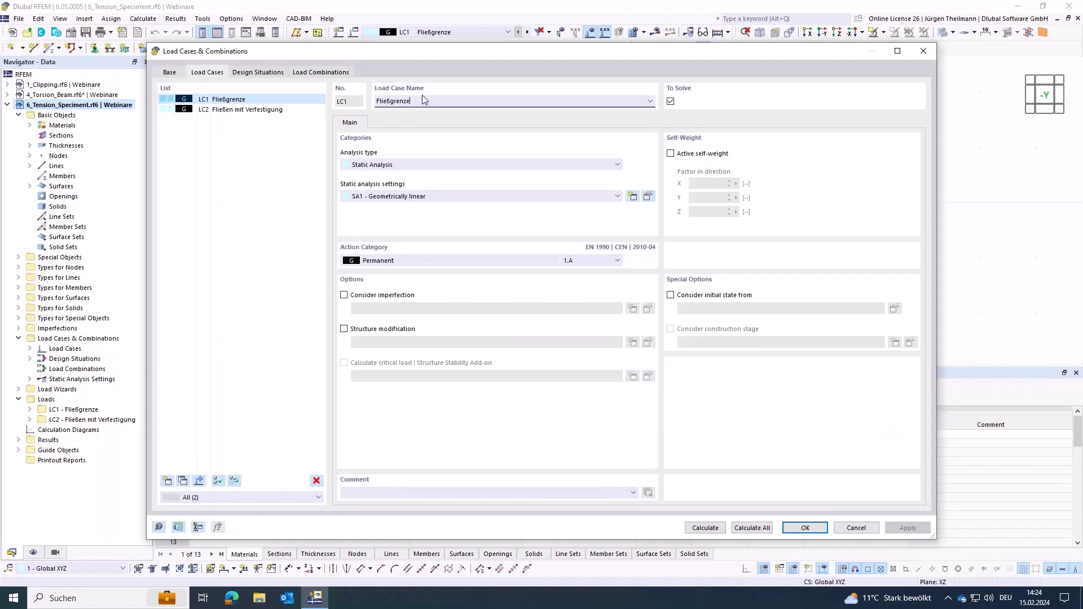
left_click_drag(422, 97, 374, 102)
type("Yield Stress")
key("Tab")
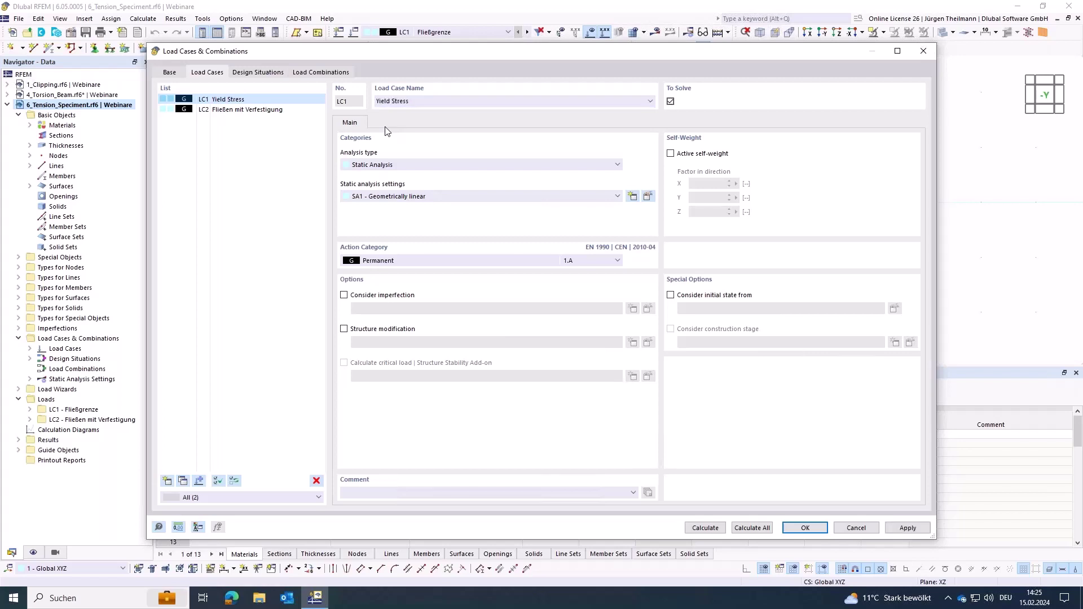
Rename load case LC2 as Plastic Deformation and accept the load case changes
left_click(243, 110)
triple_click(468, 102)
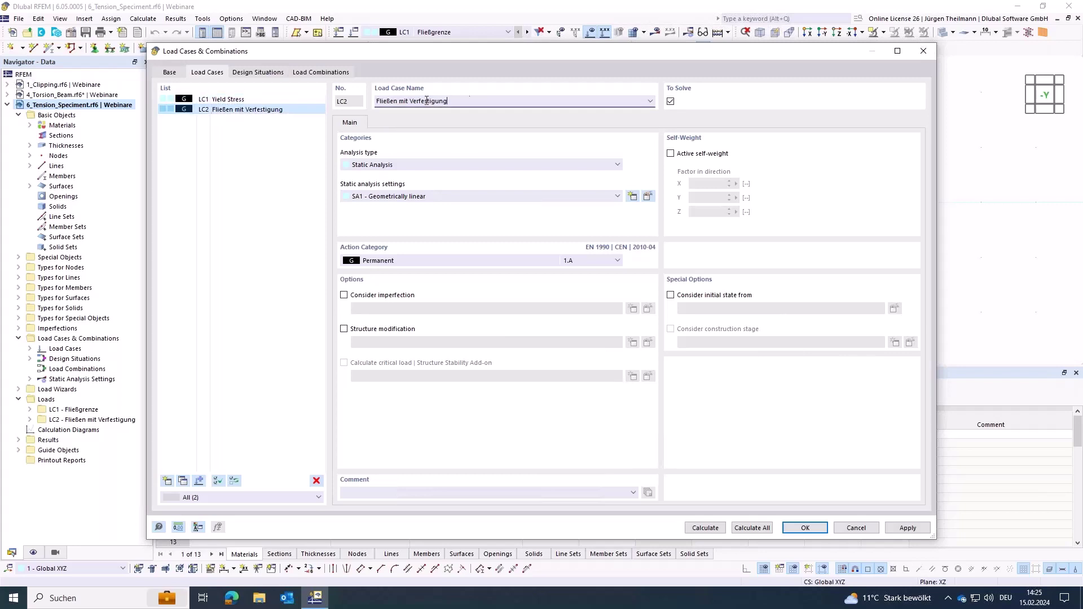
type("Plastic Deformation")
key("Tab")
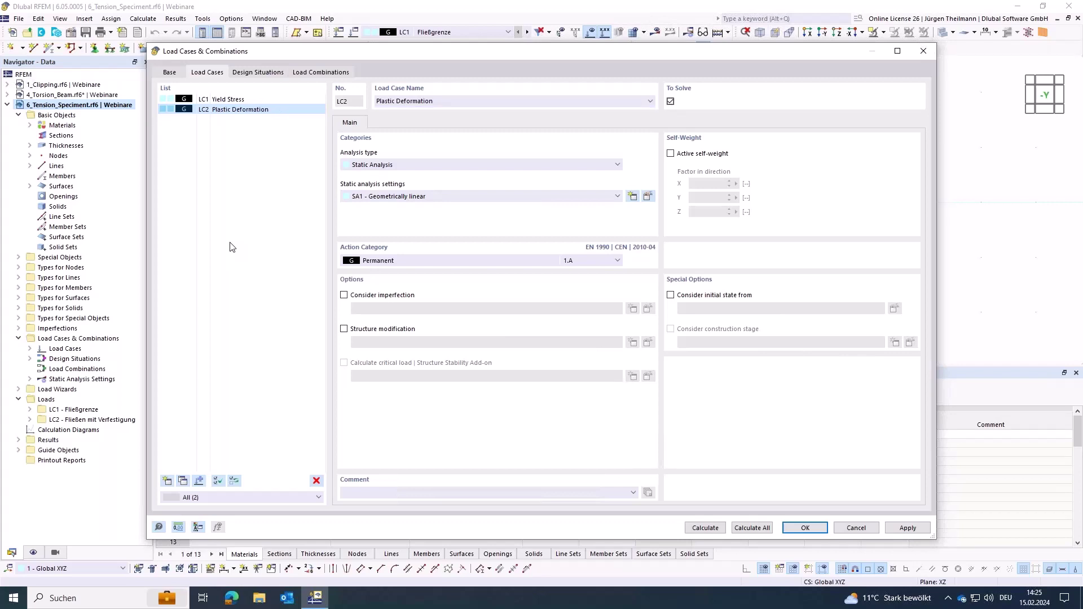
left_click(214, 99)
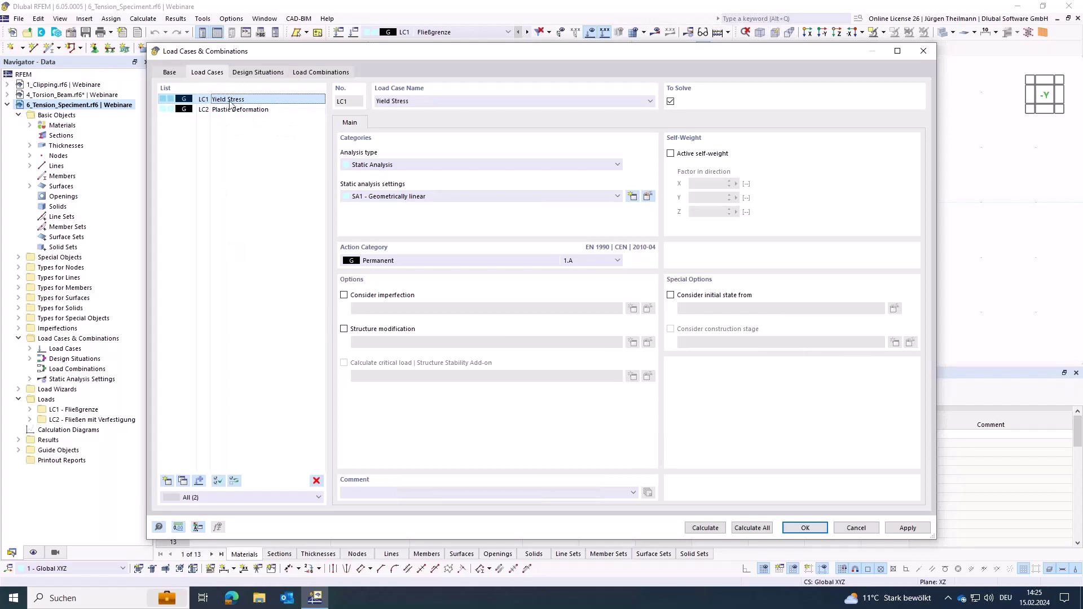
left_click(805, 528)
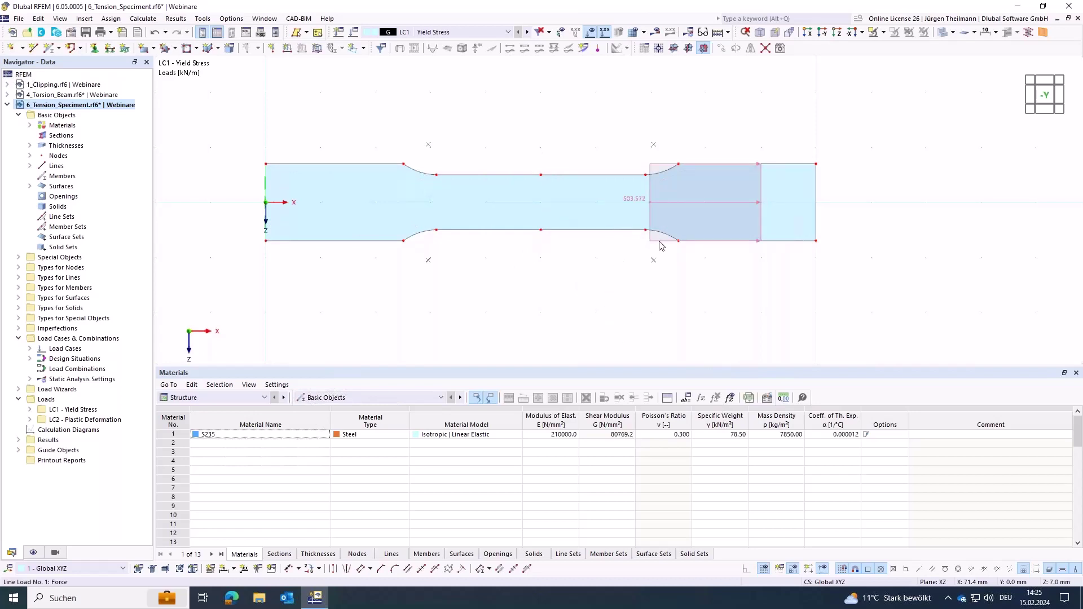
Review the LC1 line load on line 5 with its stress comment and set it to display on the opposite side
mouse_move(660, 245)
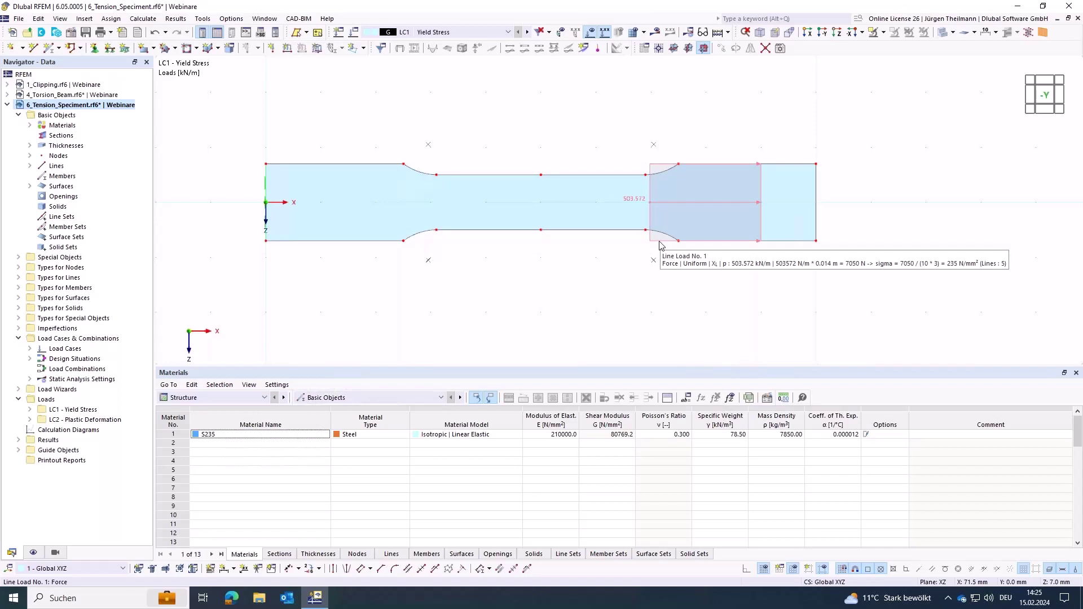
double_click(660, 244)
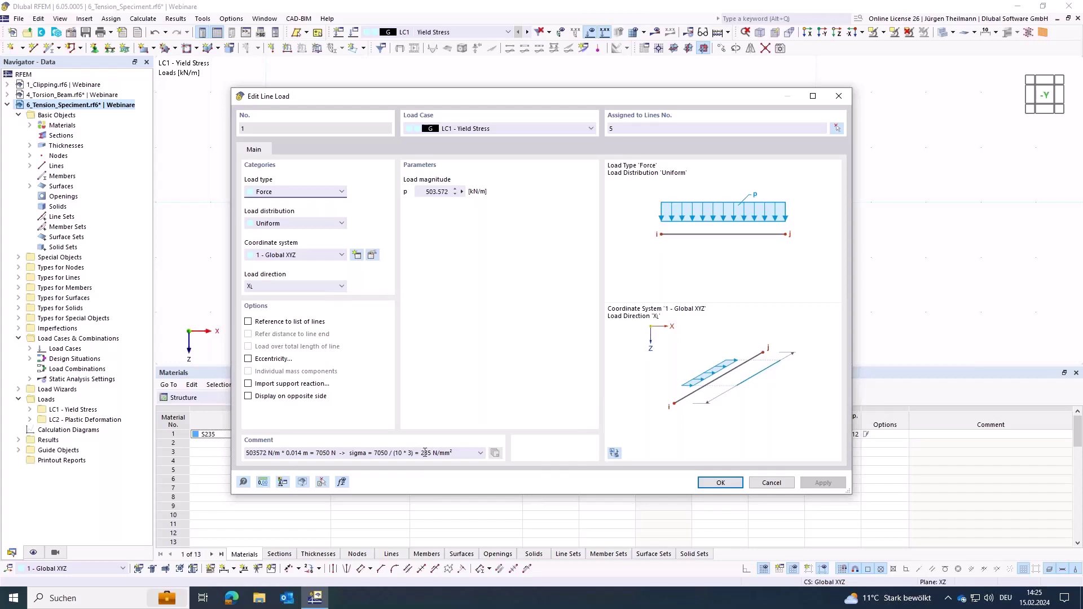
left_click_drag(420, 453, 427, 453)
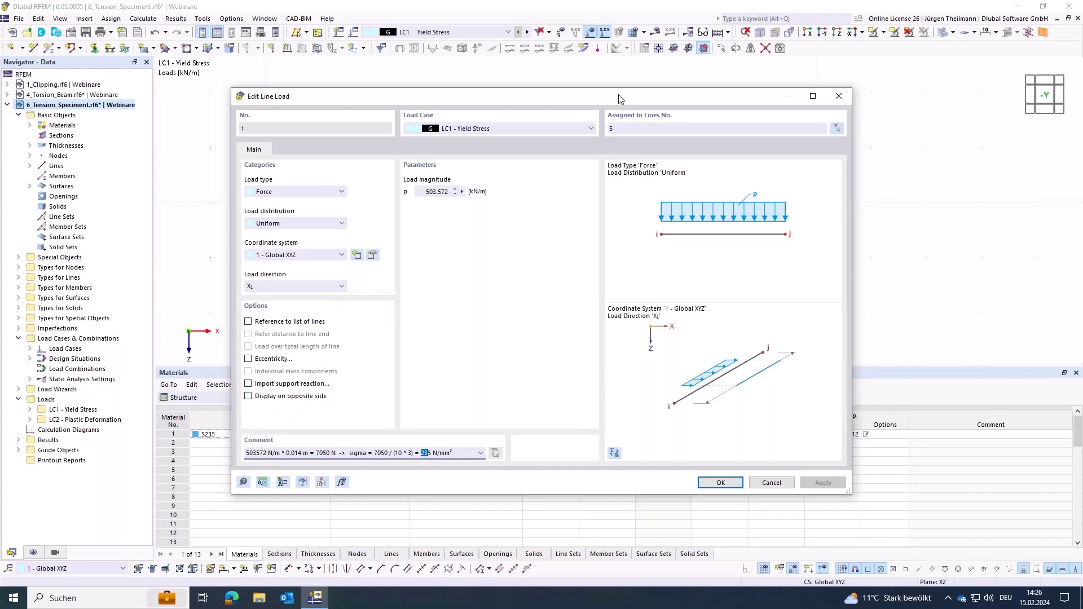
left_click_drag(621, 99, 606, 287)
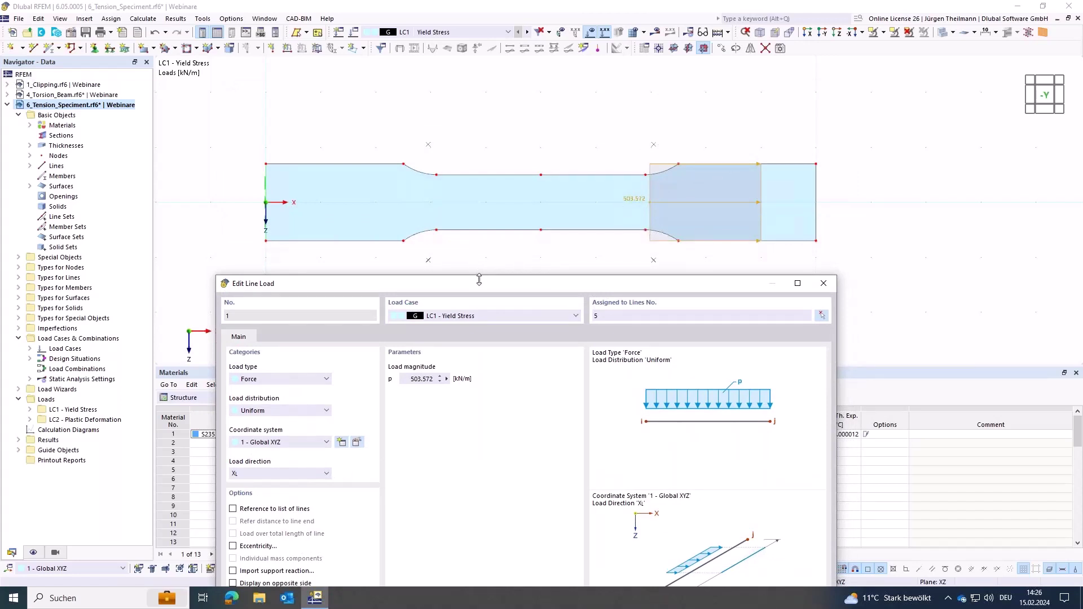
left_click_drag(479, 287, 453, 128)
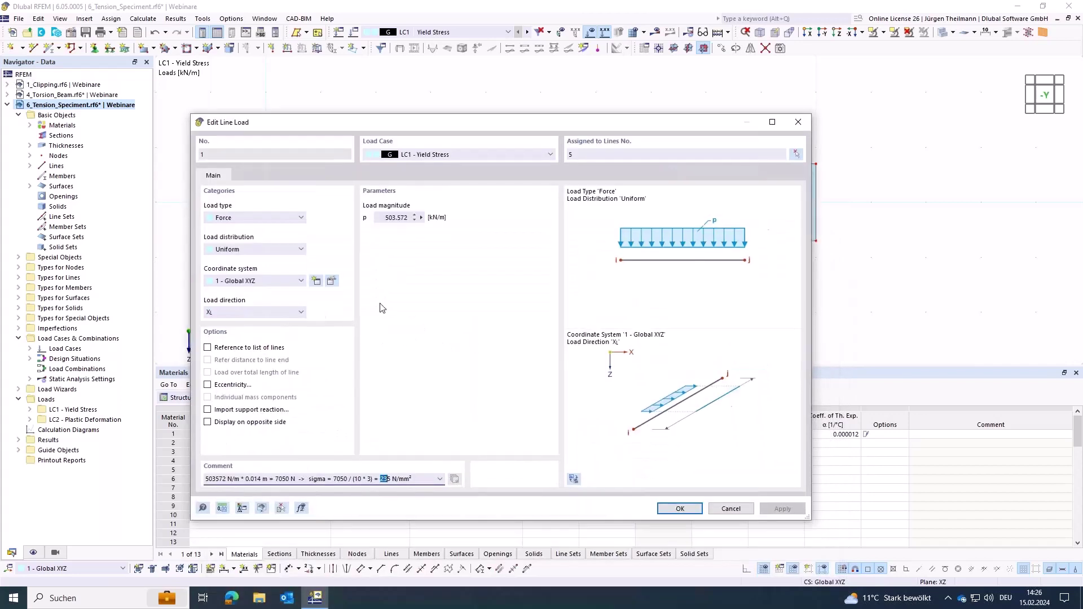
left_click(207, 422)
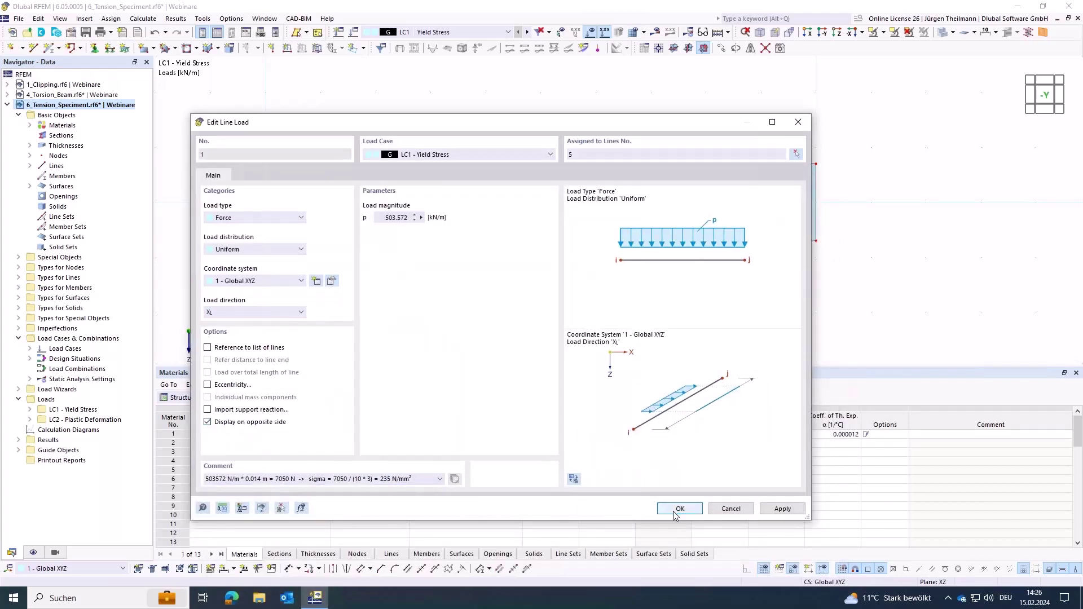
left_click(679, 509)
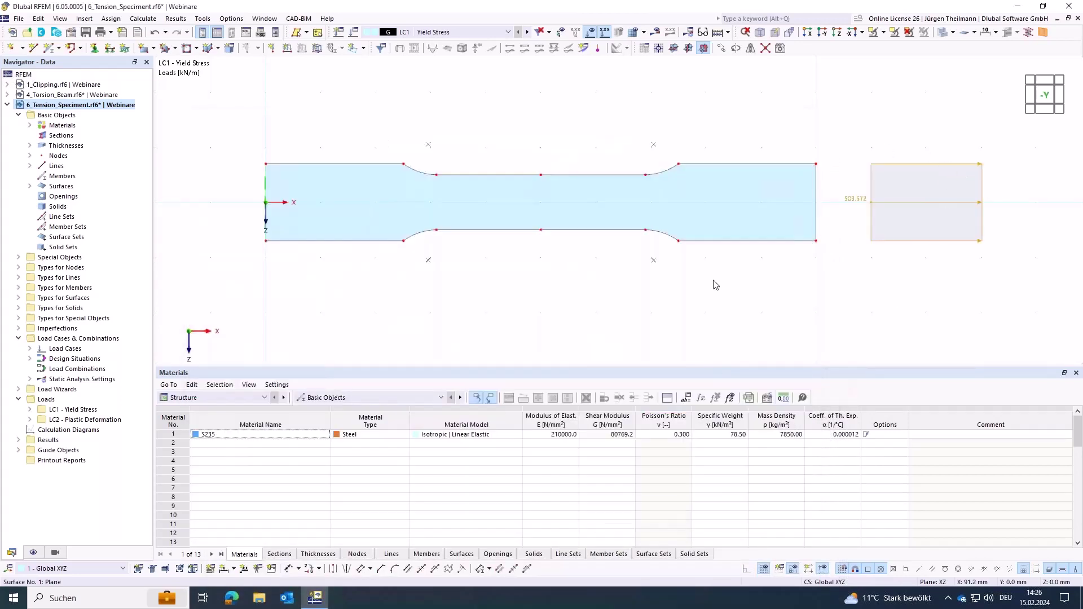
Create load case LC3 named 0 that considers the initial state from LC1 - Yield Stress
middle_click_drag(689, 292, 646, 301)
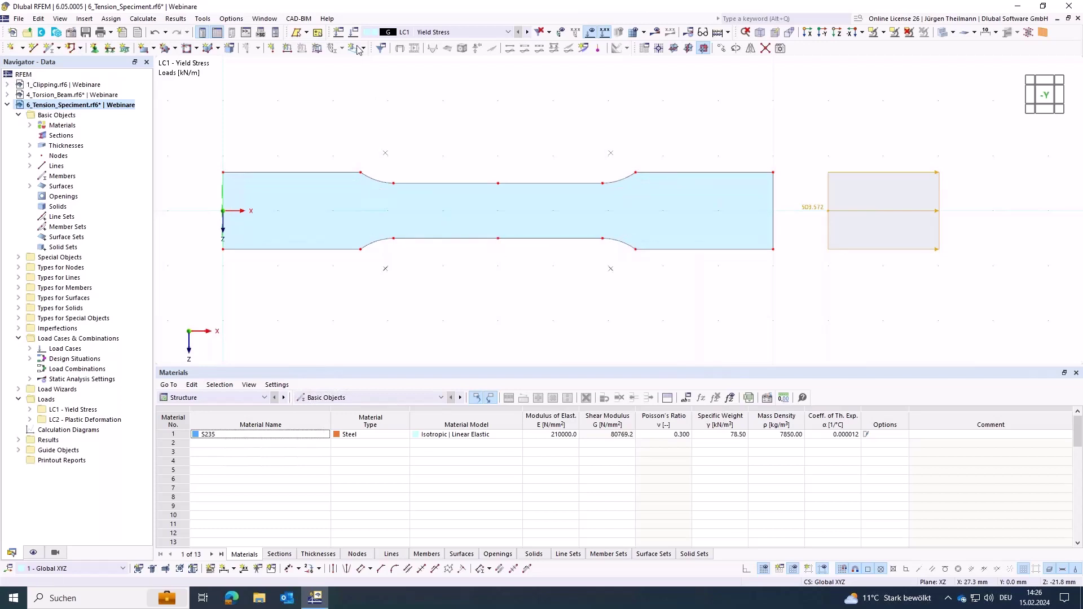
left_click(337, 34)
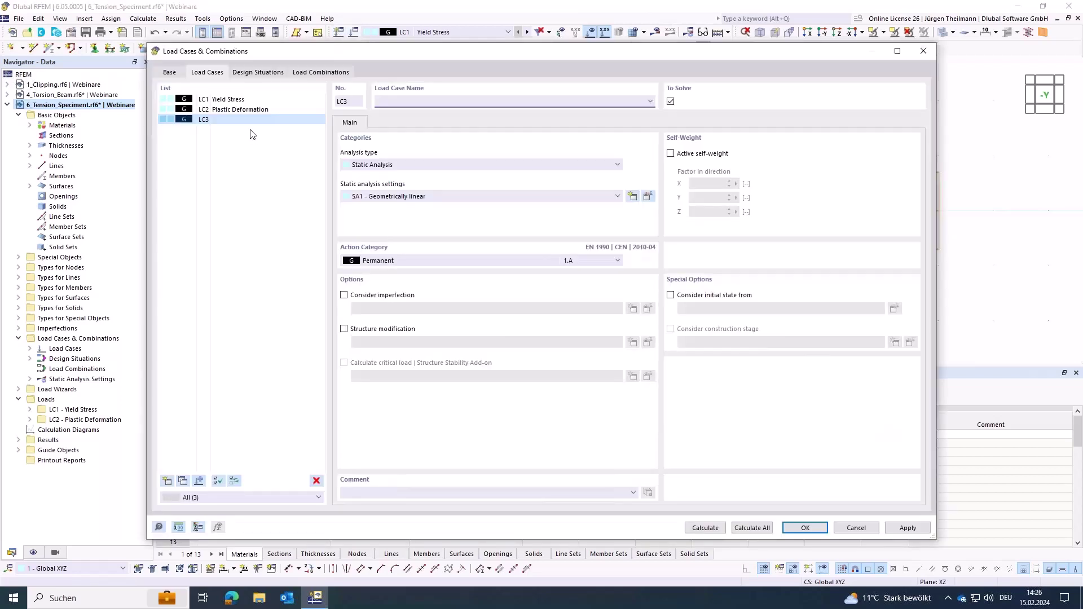
left_click(409, 100)
left_click(670, 296)
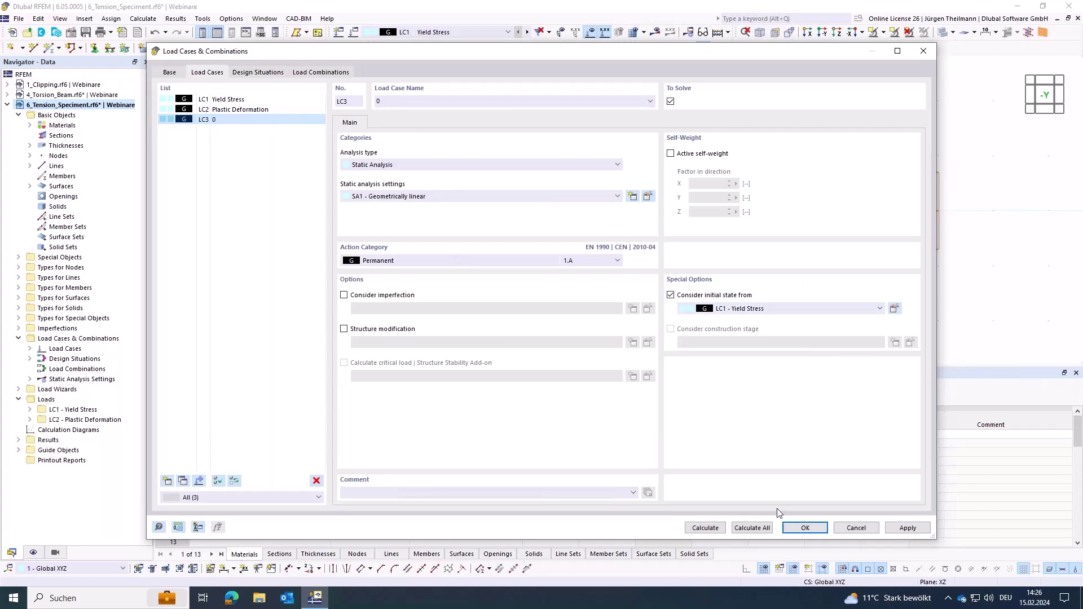
left_click(806, 527)
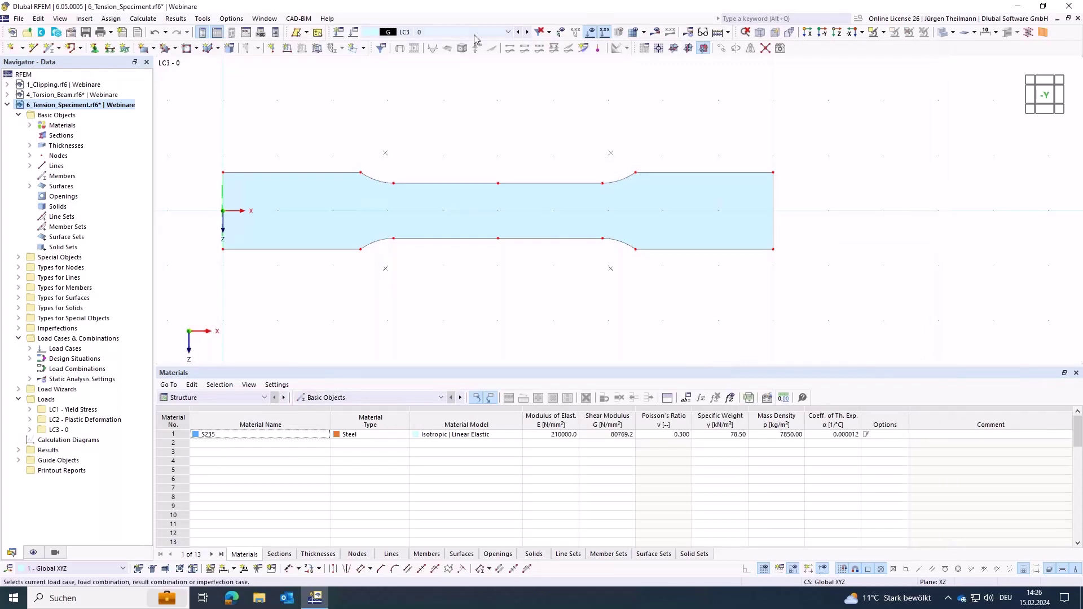
Activate load case LC1 - Yield Stress, calculate it and show the specimen's displacements uX
scroll(474, 34, "up", 2)
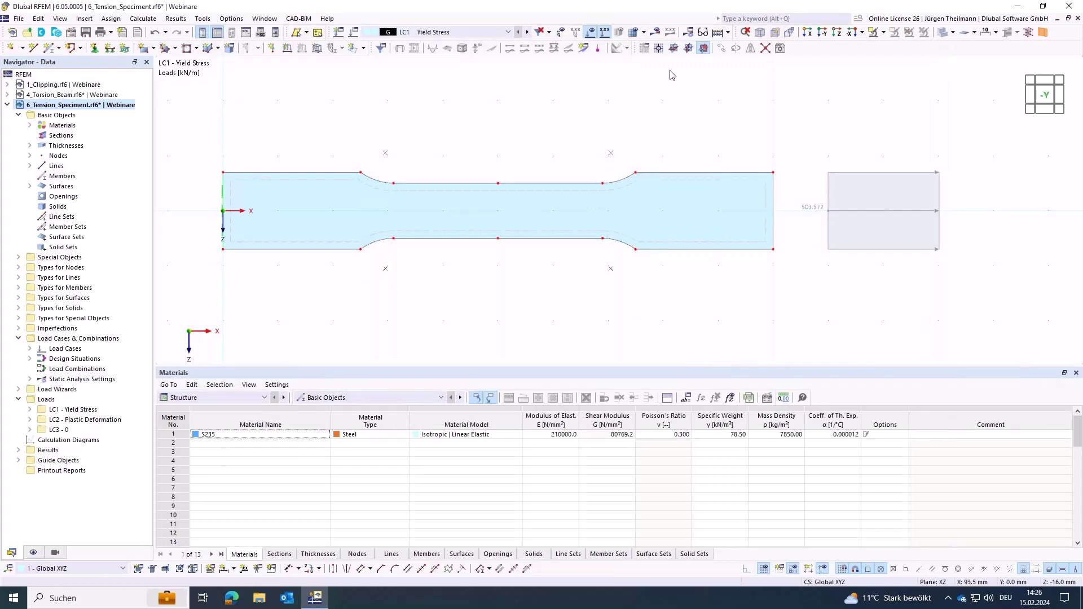
left_click(655, 31)
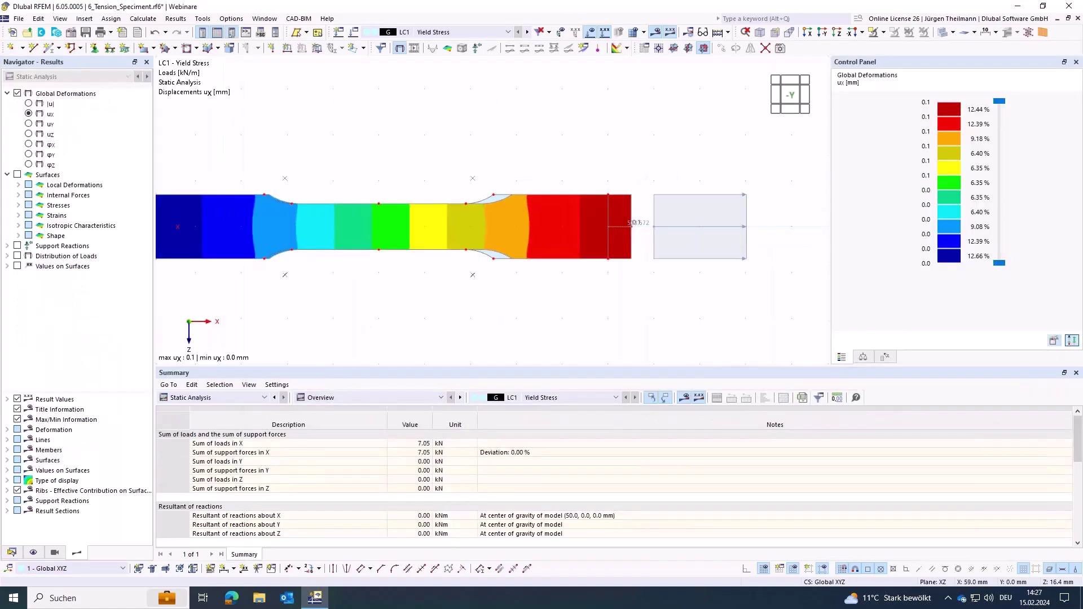
scroll(418, 309, "down", 1)
middle_click_drag(451, 286, 482, 292)
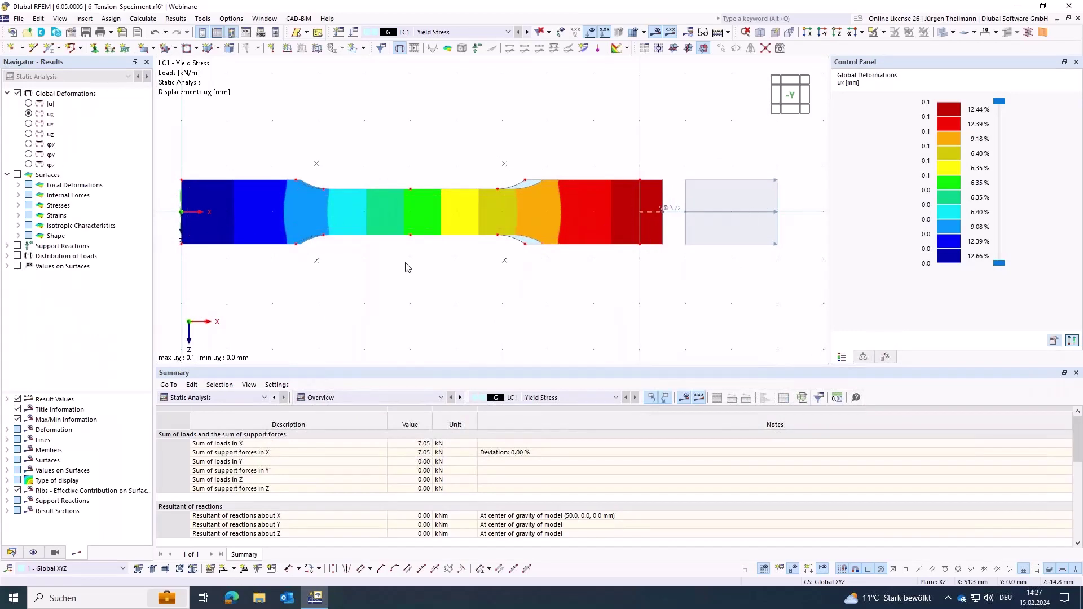
Activate the unloaded load case LC3, calculate it and show the specimen's displacements uX
left_click(477, 32)
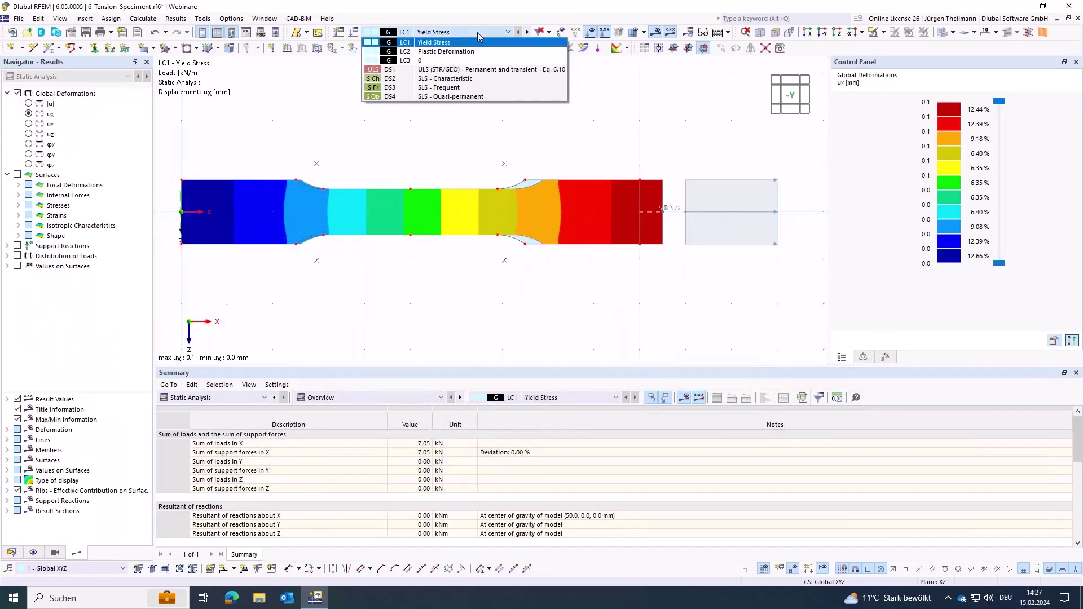
left_click(450, 64)
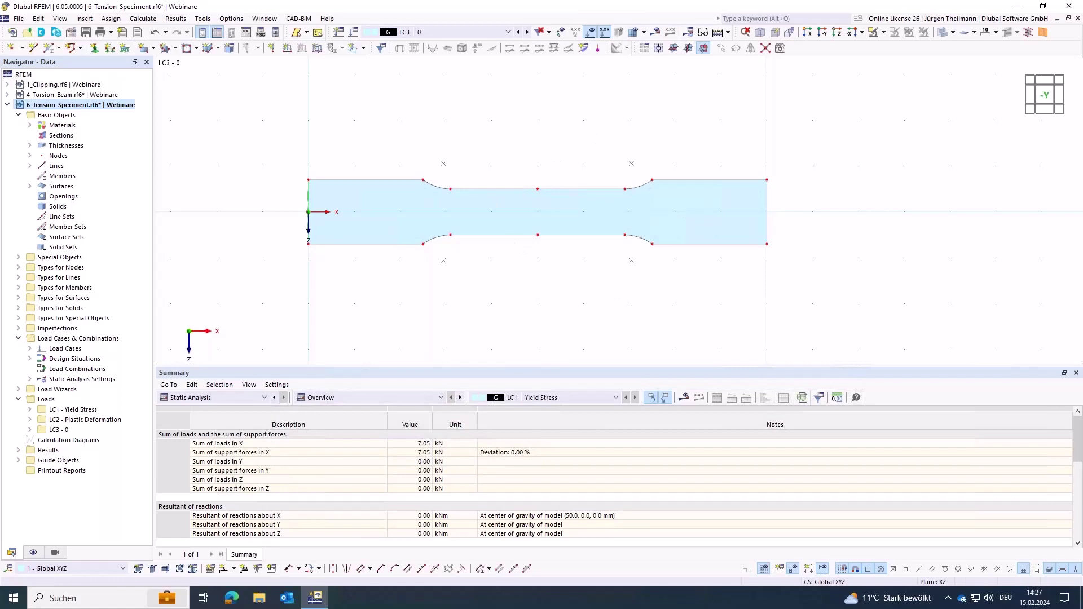
left_click(656, 33)
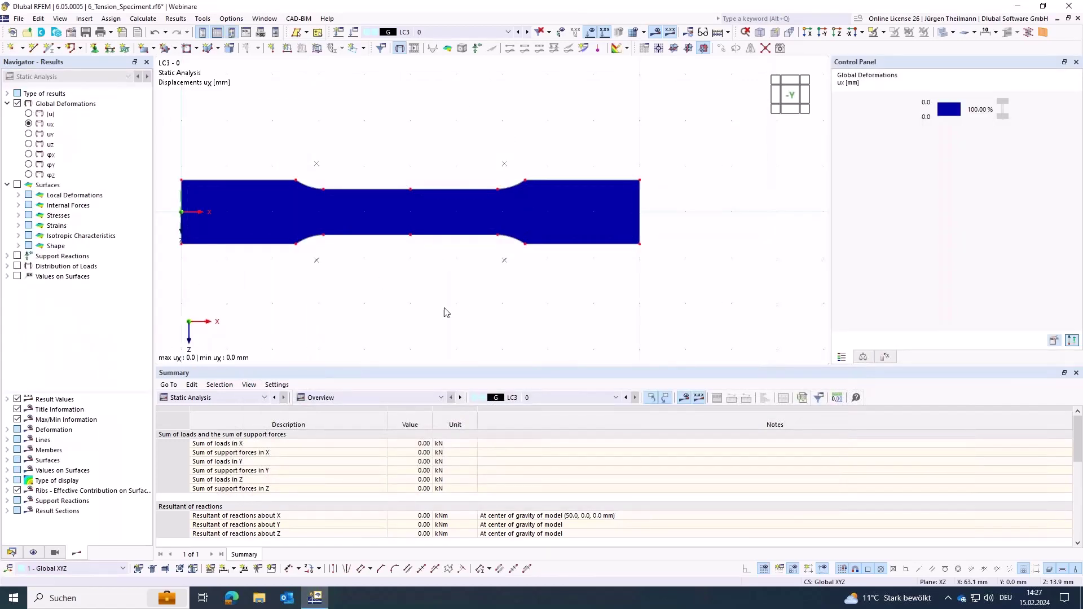
middle_click_drag(448, 307, 471, 305)
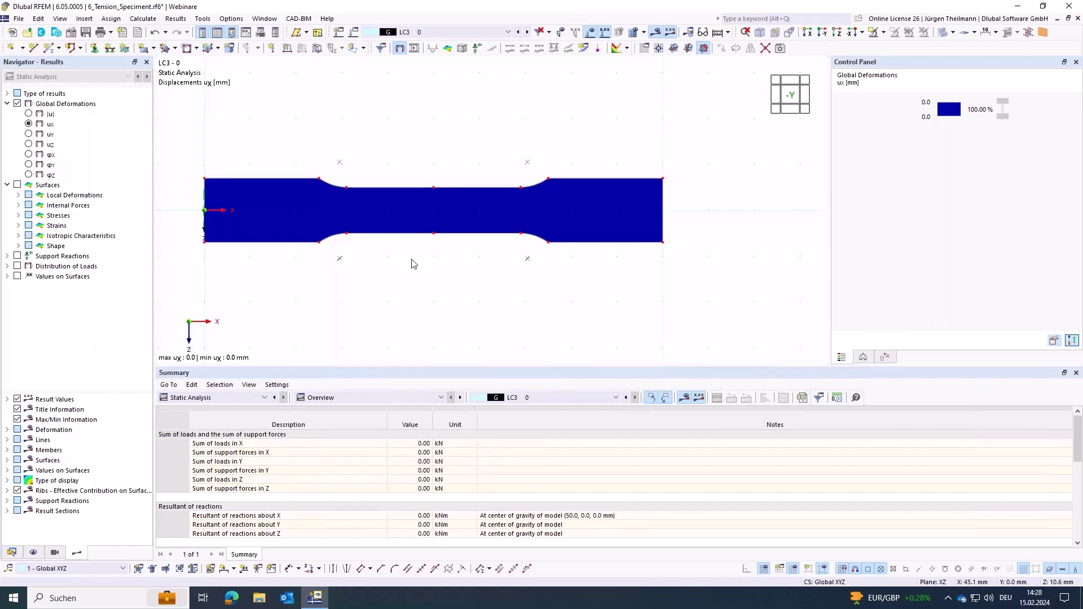
Activate load case LC2 - Plastic Deformation to show its line load on the specimen
left_click(499, 33)
left_click(457, 51)
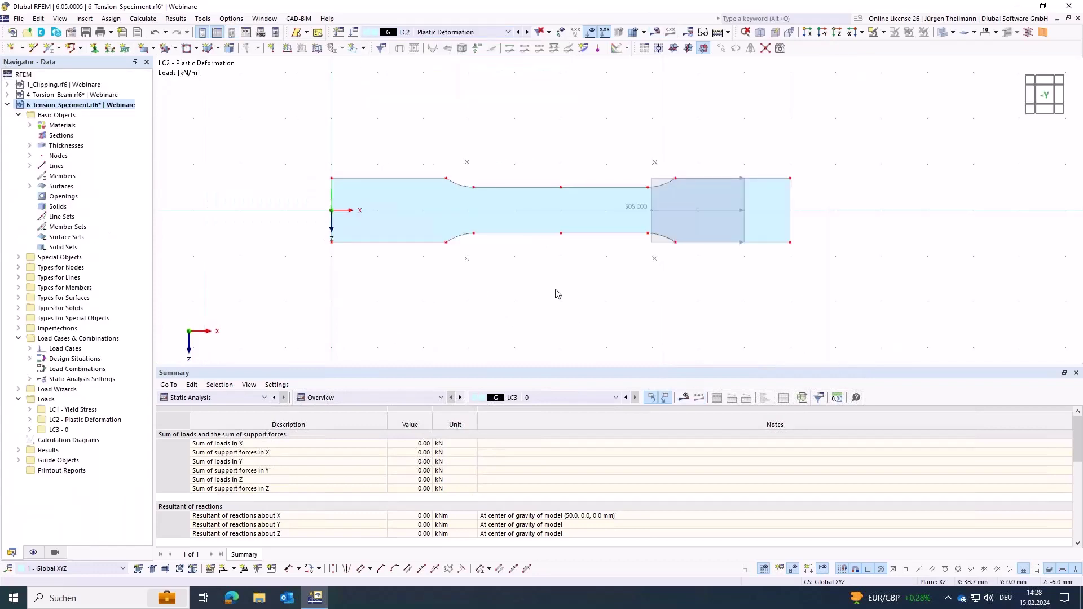
middle_click_drag(530, 302, 458, 302)
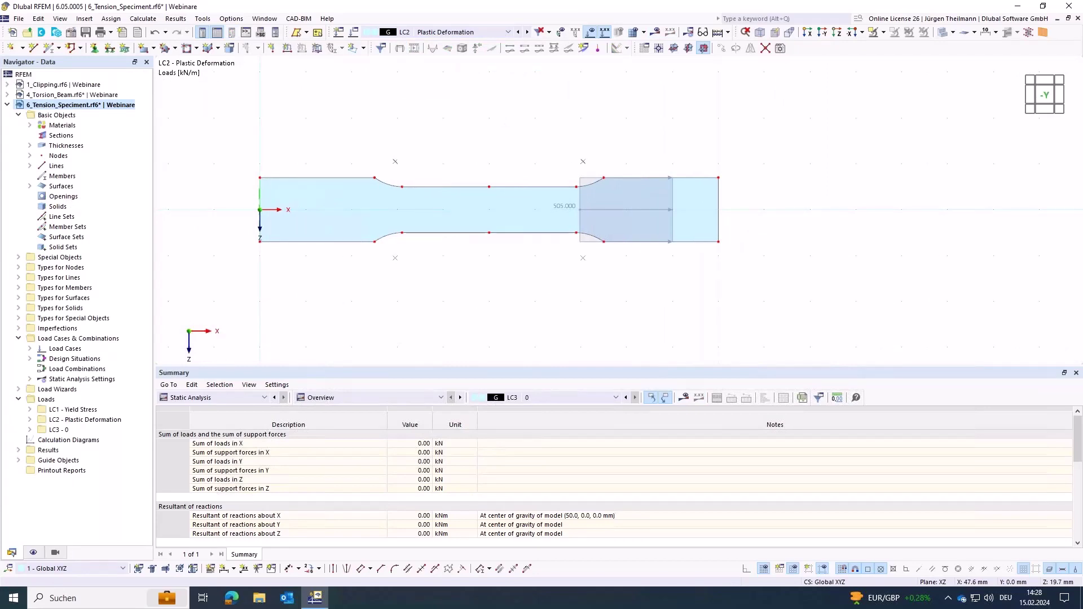
Change the material model of S235 to Isotropic | Plastic (Surfaces/Solids) and accept the deletion of all results
left_click(29, 125)
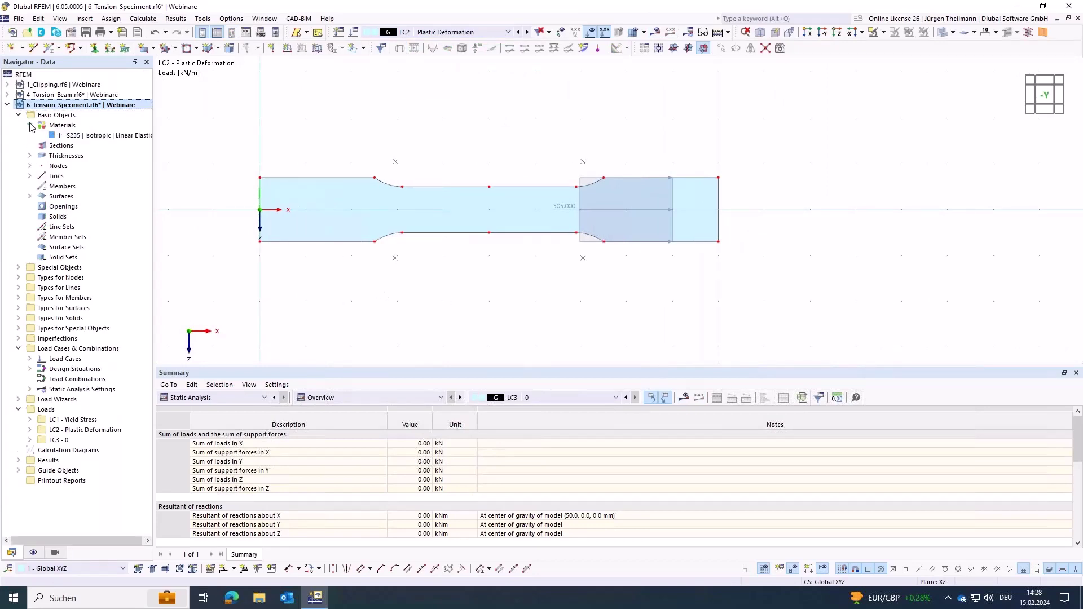
double_click(84, 136)
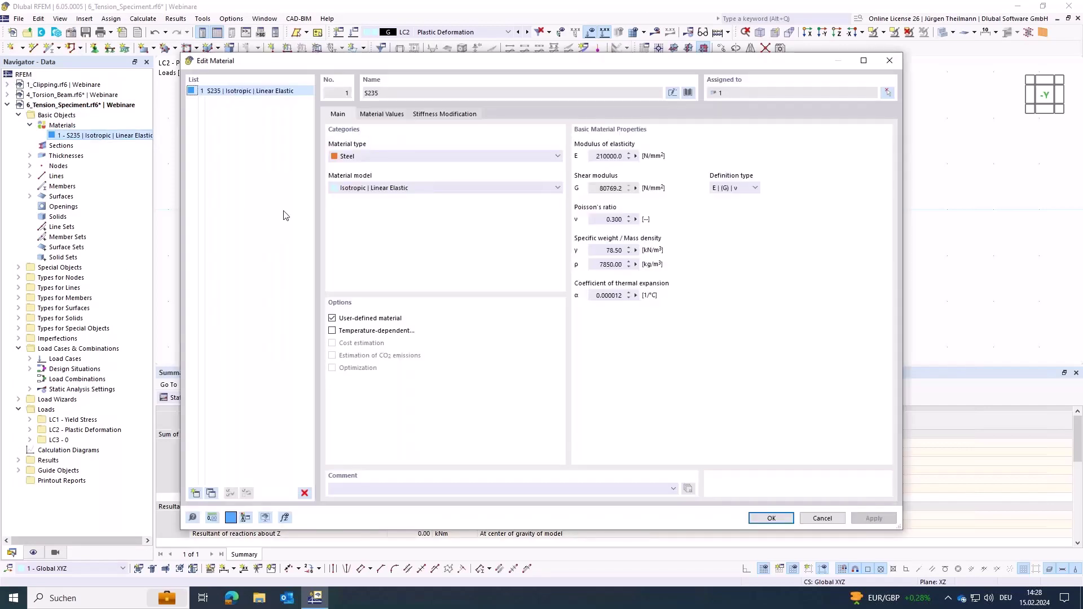
left_click(510, 190)
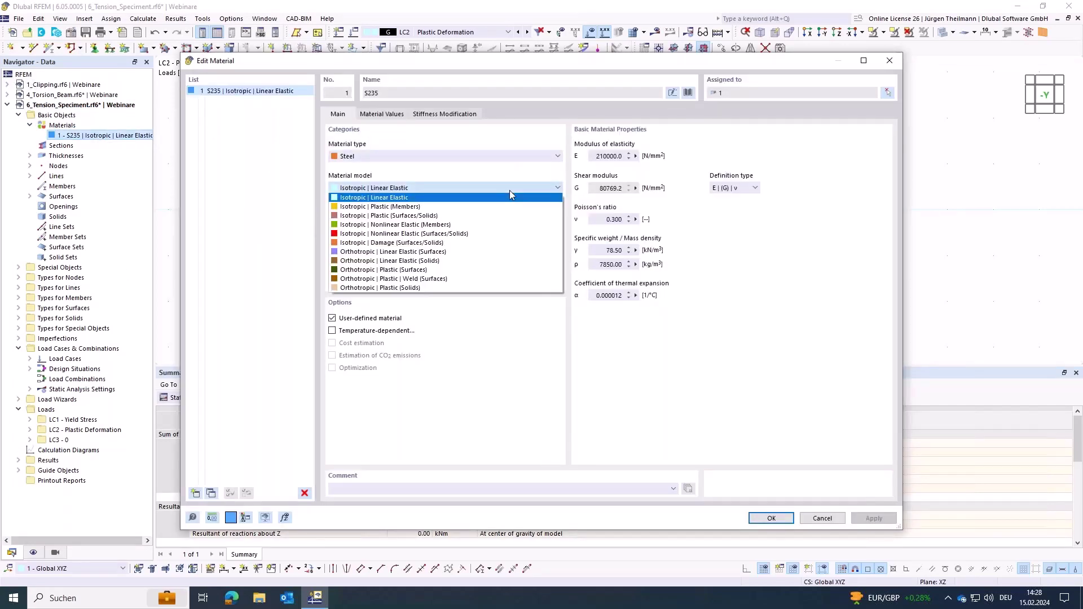
left_click(344, 216)
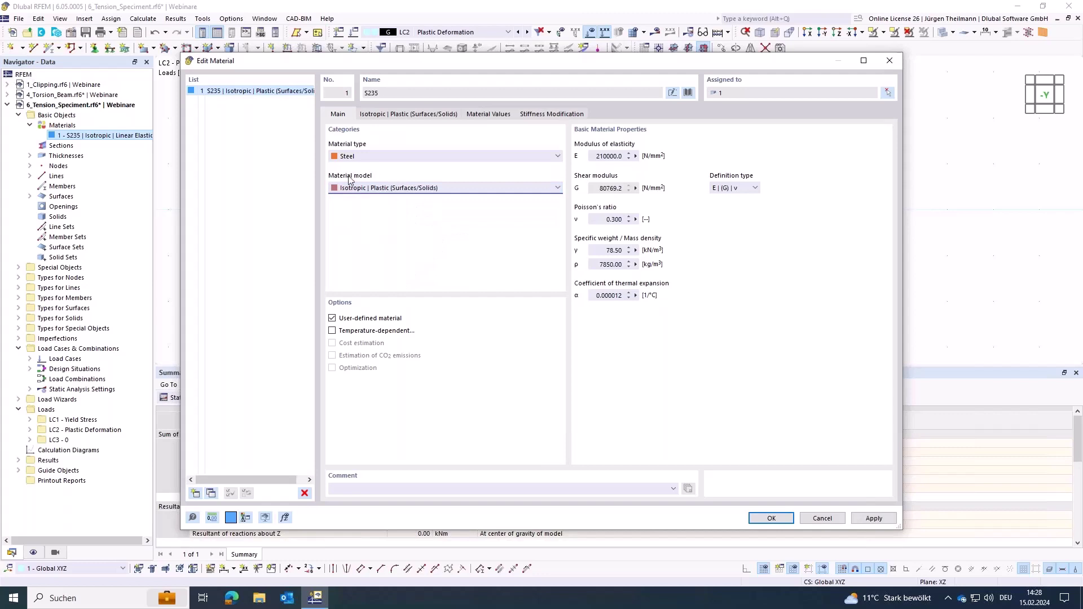
left_click(771, 518)
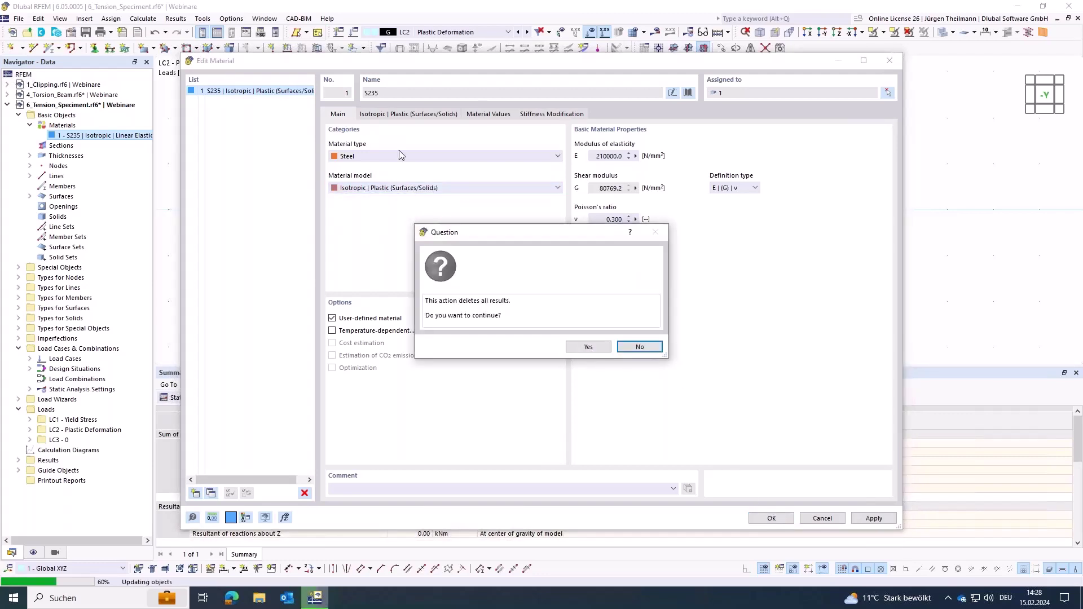
left_click(587, 347)
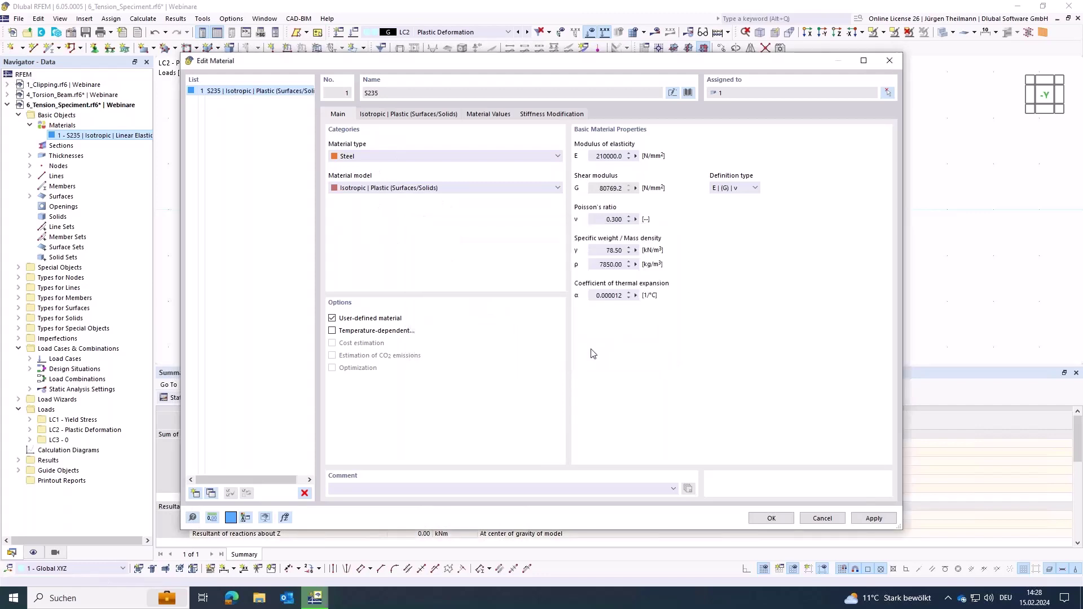
Check the Nonlinear Material Behavior add-on setting in the model's base data
left_click(71, 33)
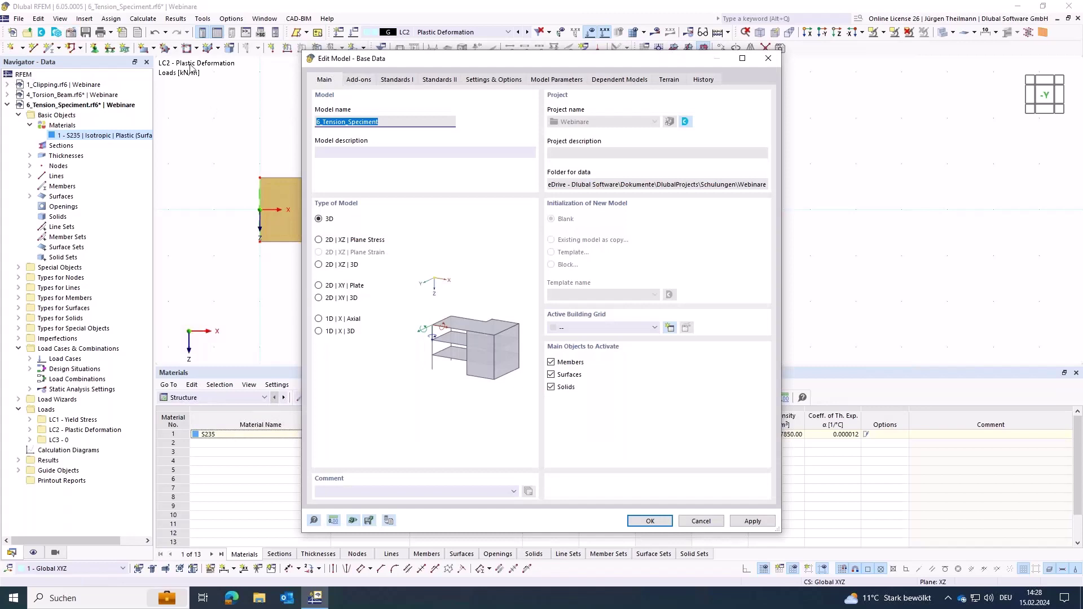
left_click(357, 80)
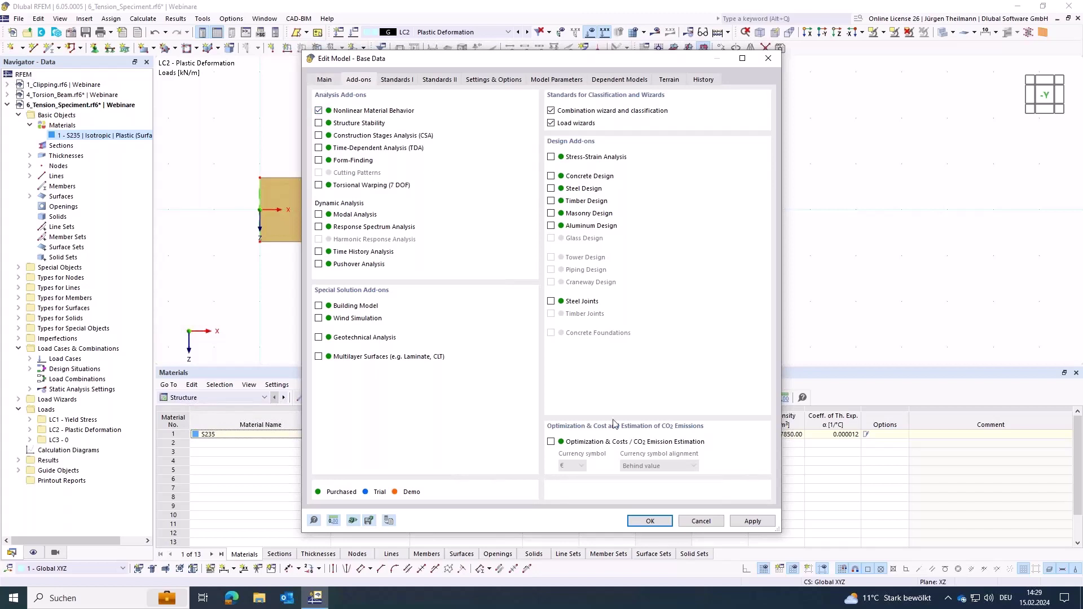
left_click(668, 522)
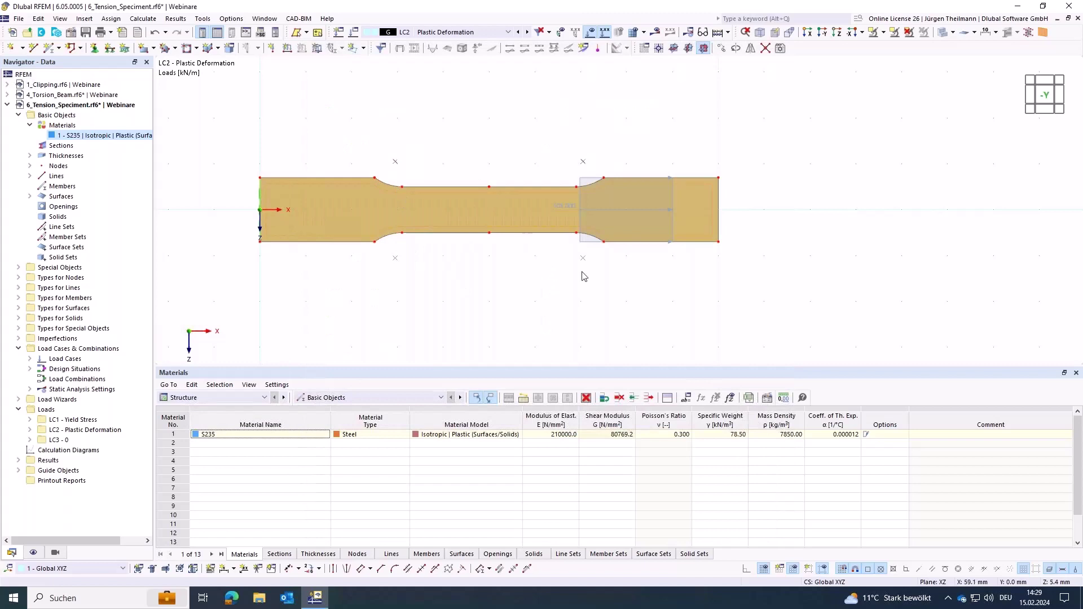
Set the LC2 line load on line 5 to display on the opposite side
left_click(583, 244)
double_click(583, 244)
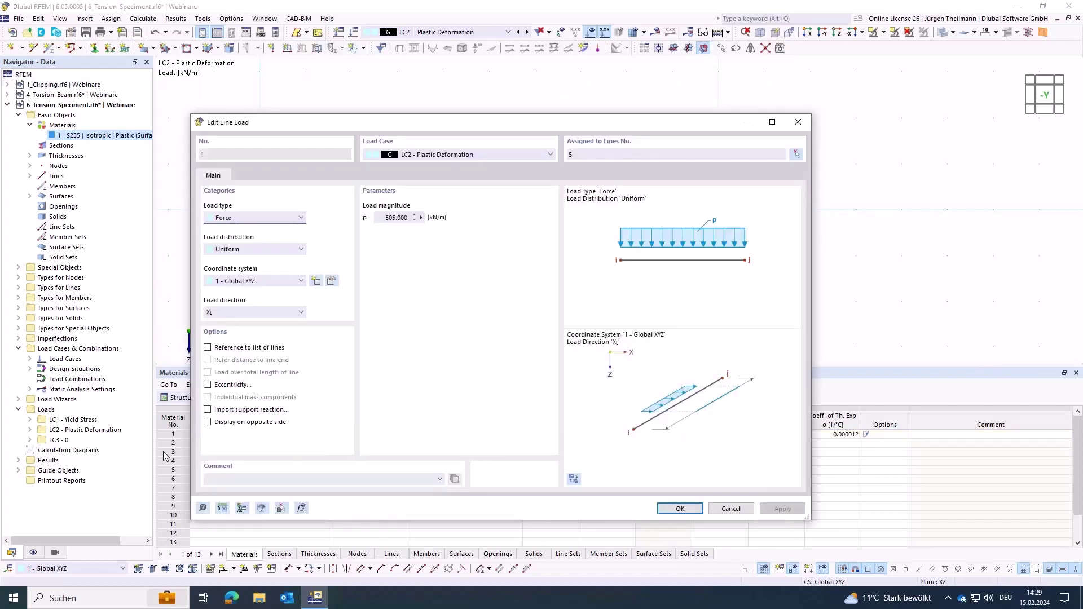
left_click(208, 422)
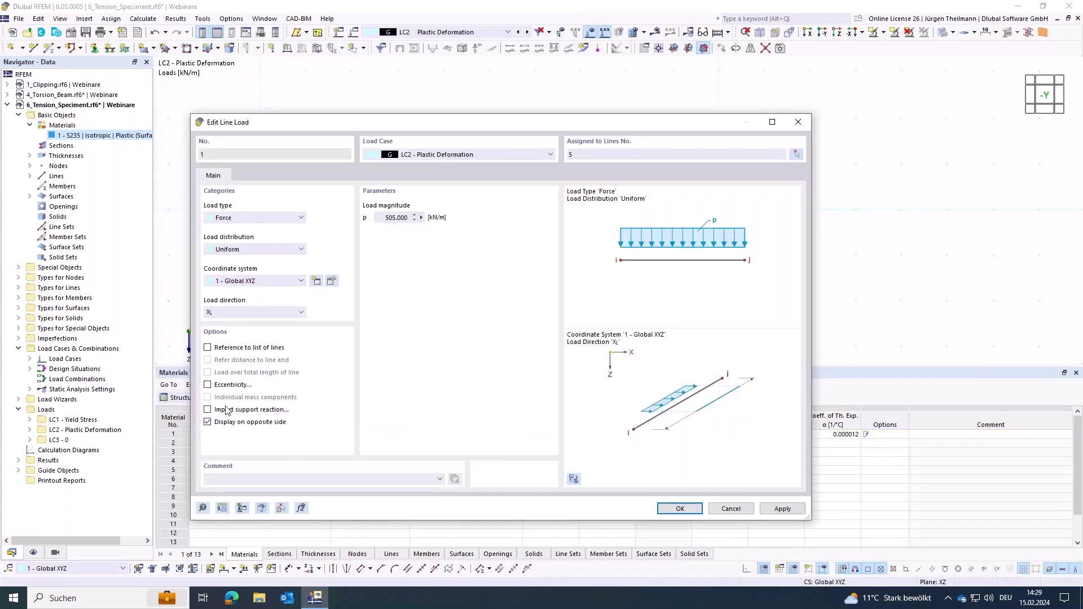
left_click(681, 509)
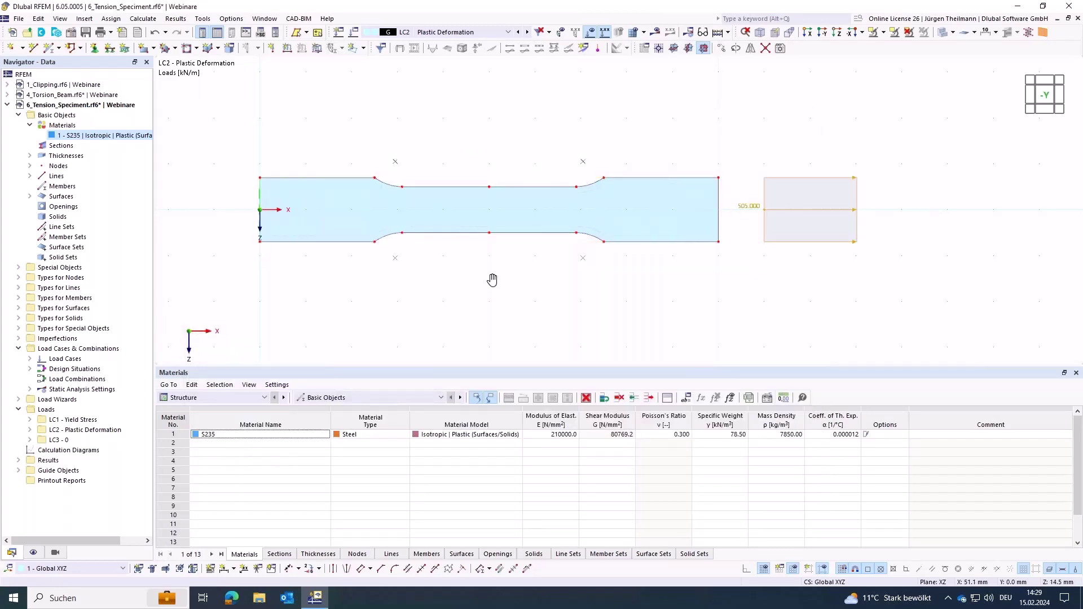
Calculate load case LC2 - Plastic Deformation with the plastic material and show the specimen's displacements uX
middle_click_drag(493, 278, 489, 288)
left_click(540, 297)
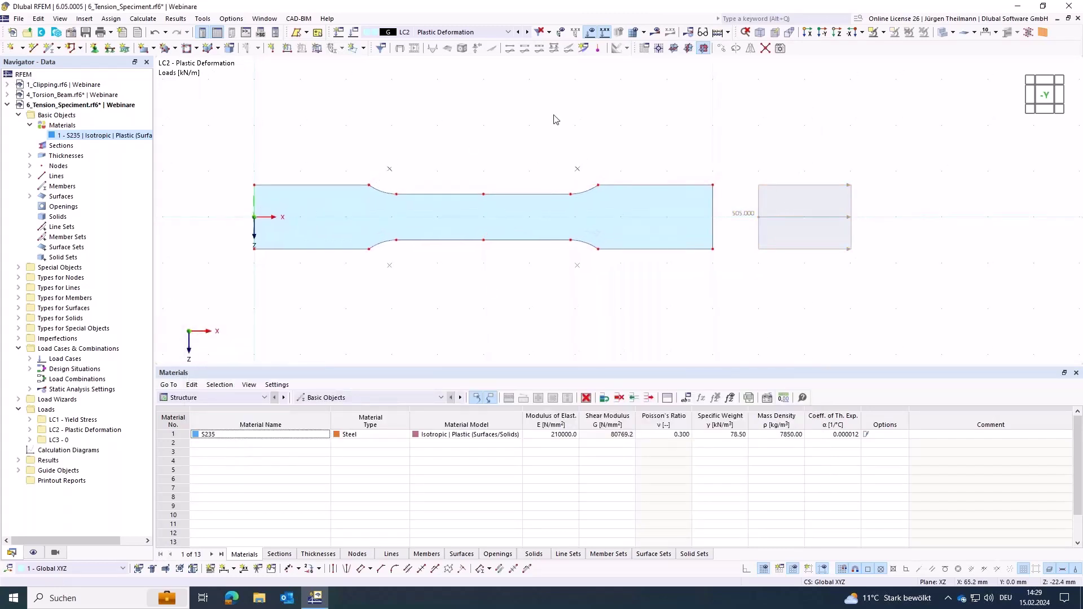
left_click(656, 32)
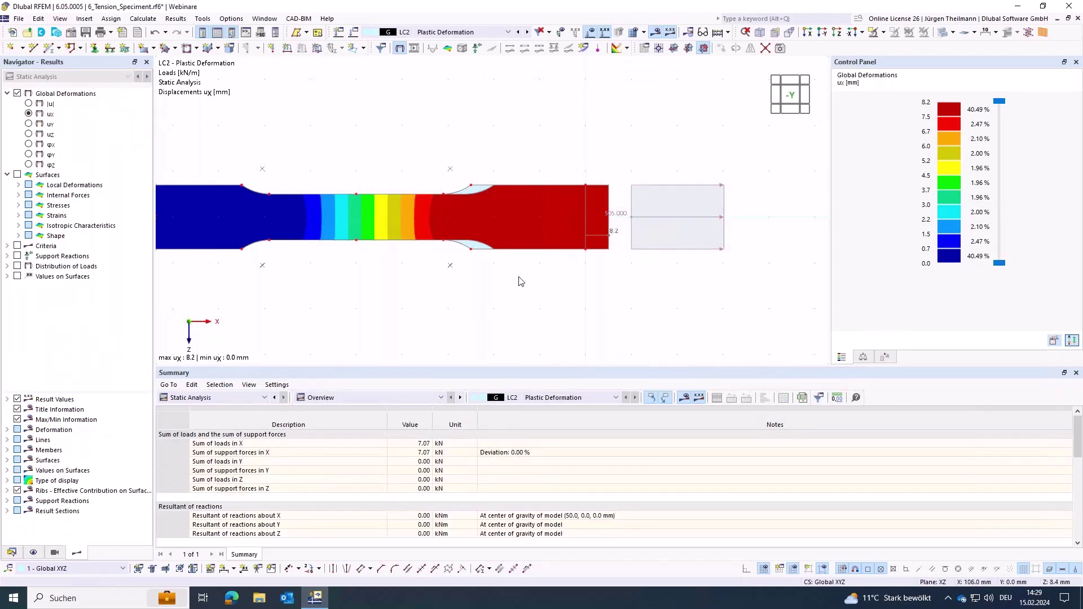
middle_click_drag(457, 264, 488, 264)
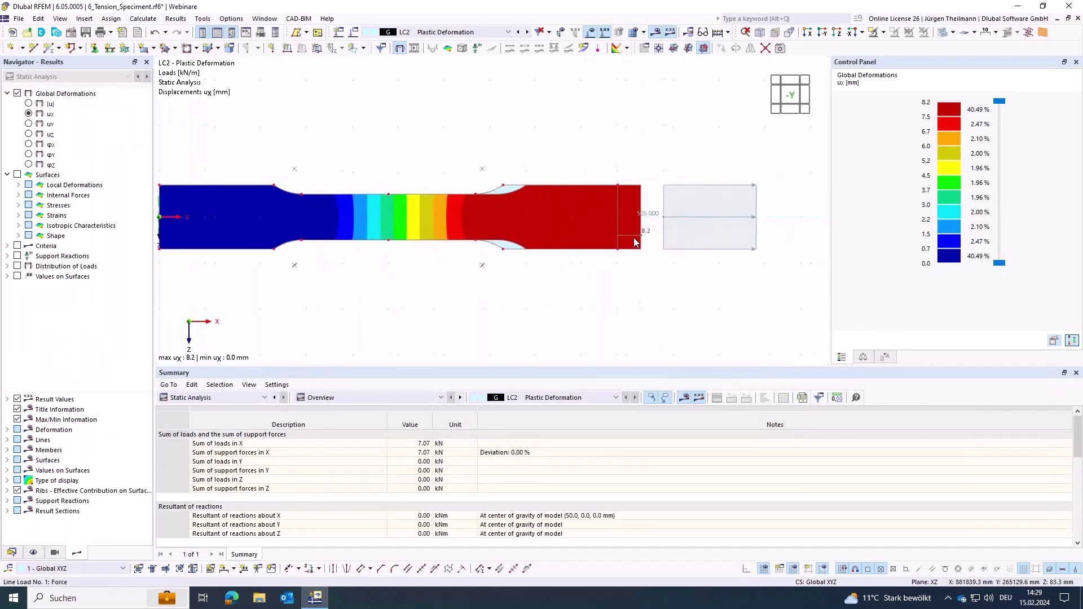
Change LC3 to consider the initial state from LC2 - Plastic Deformation, then calculate it and show the displacements uX
left_click(354, 34)
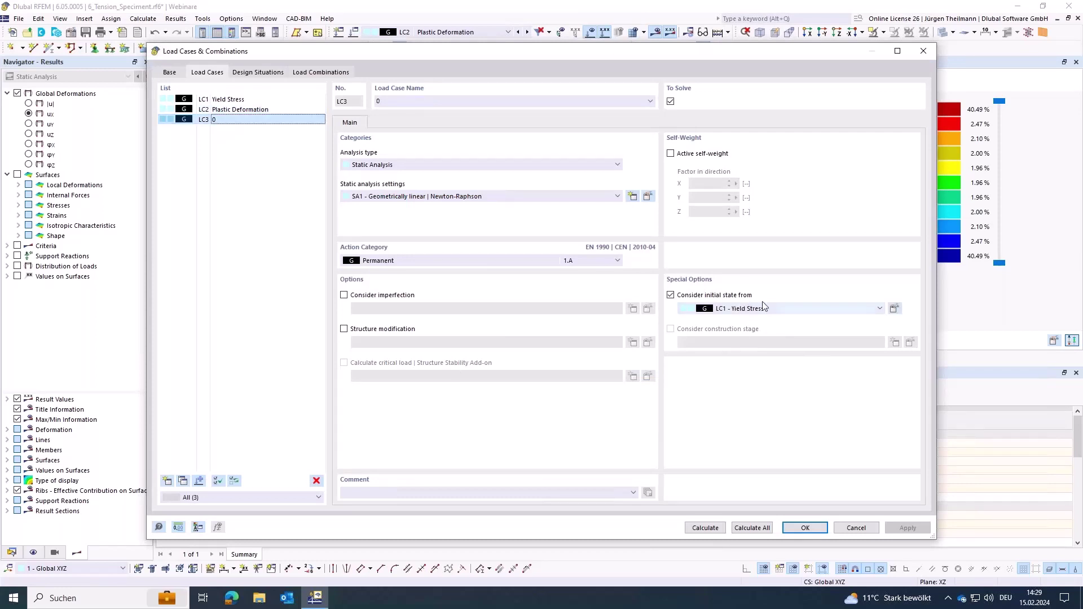
left_click(761, 313)
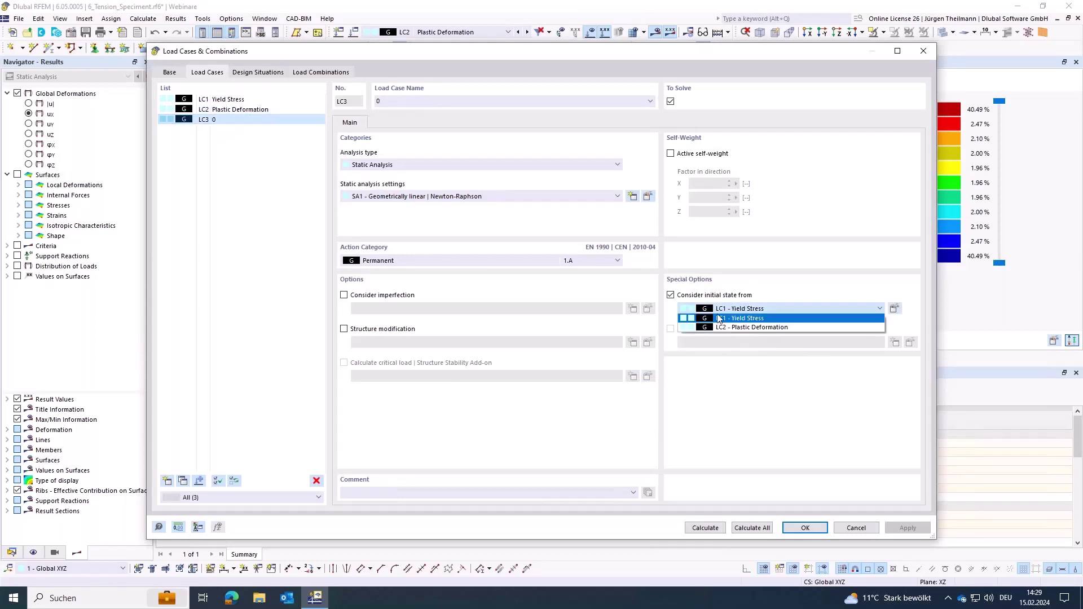
left_click(764, 328)
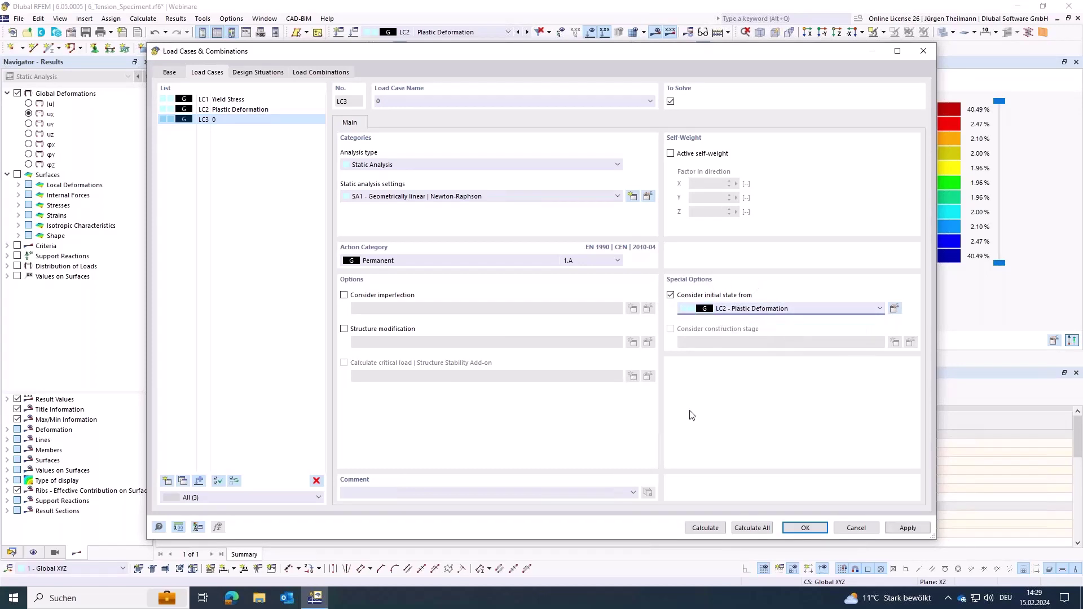
left_click(701, 530)
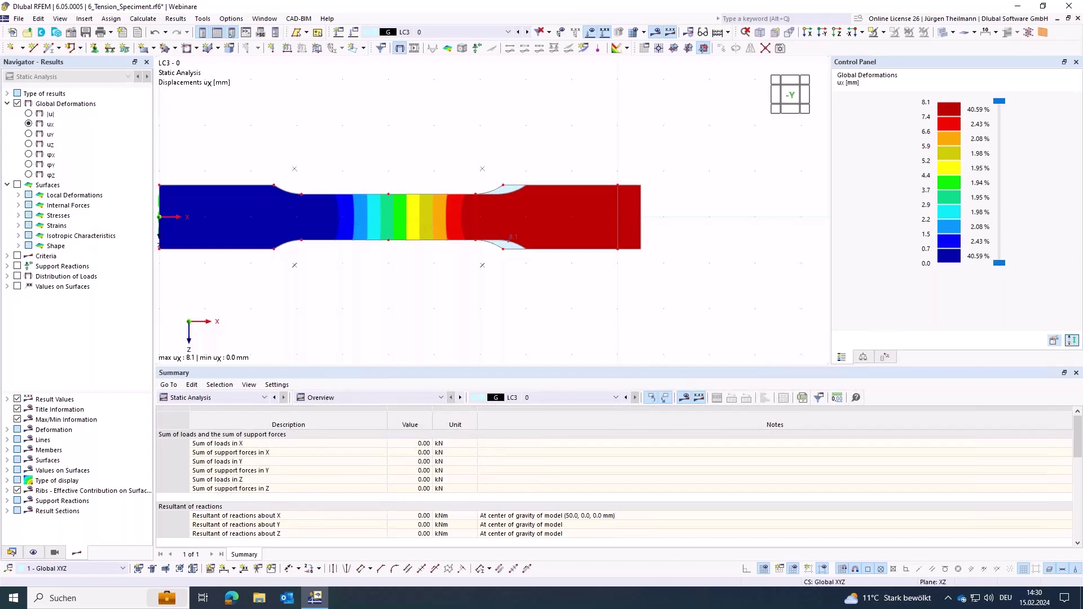
middle_click_drag(452, 281, 481, 267)
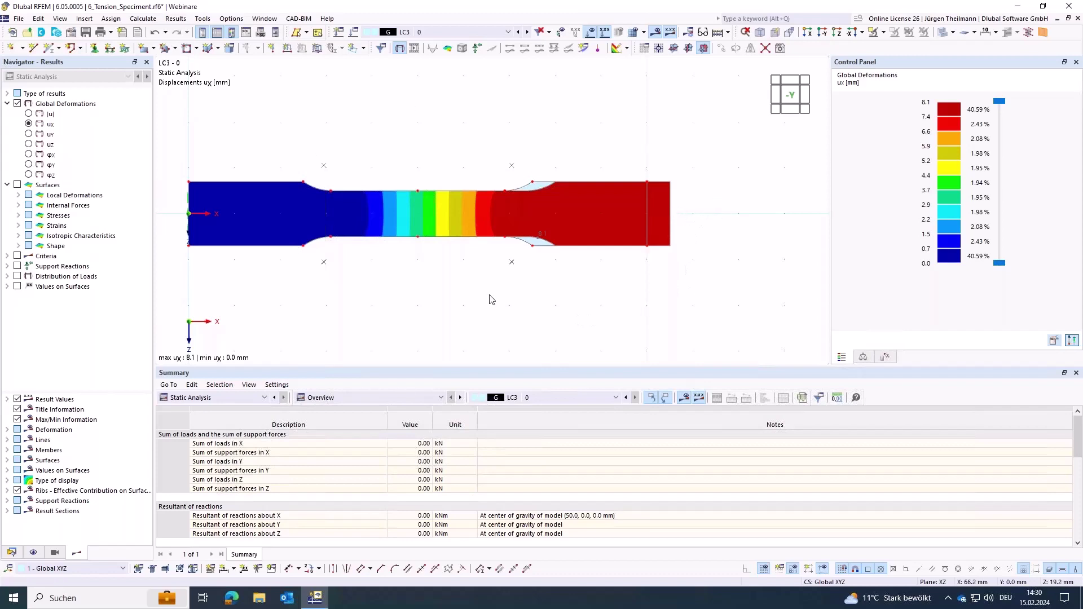
middle_click_drag(469, 293, 561, 230)
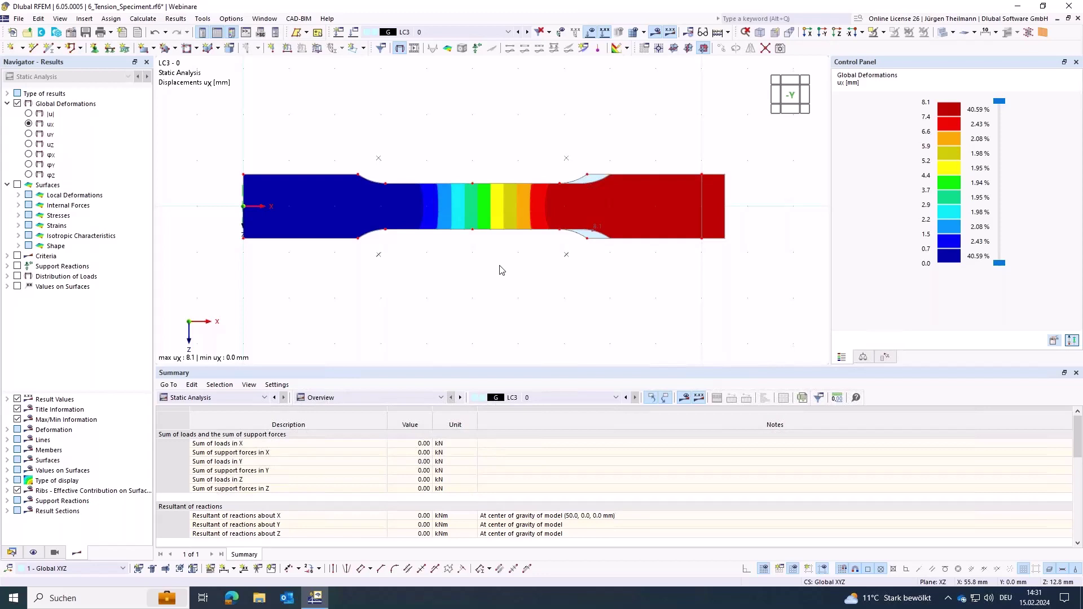
Switch to the Dlubal website in the Edge browser and clear the old conversation with the AI assistant Mia
left_click(233, 599)
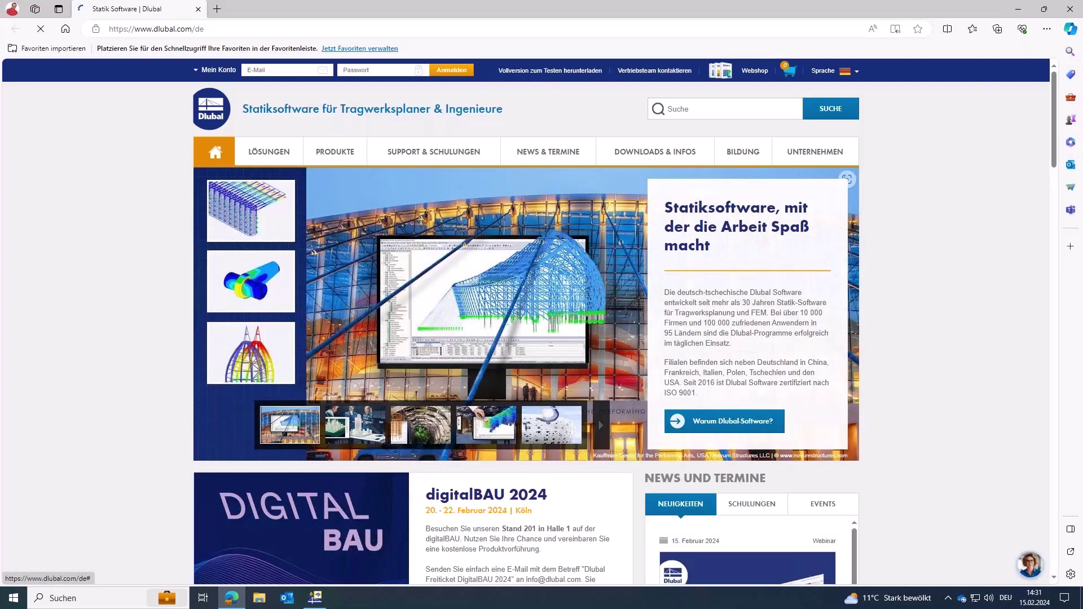
left_click(1030, 565)
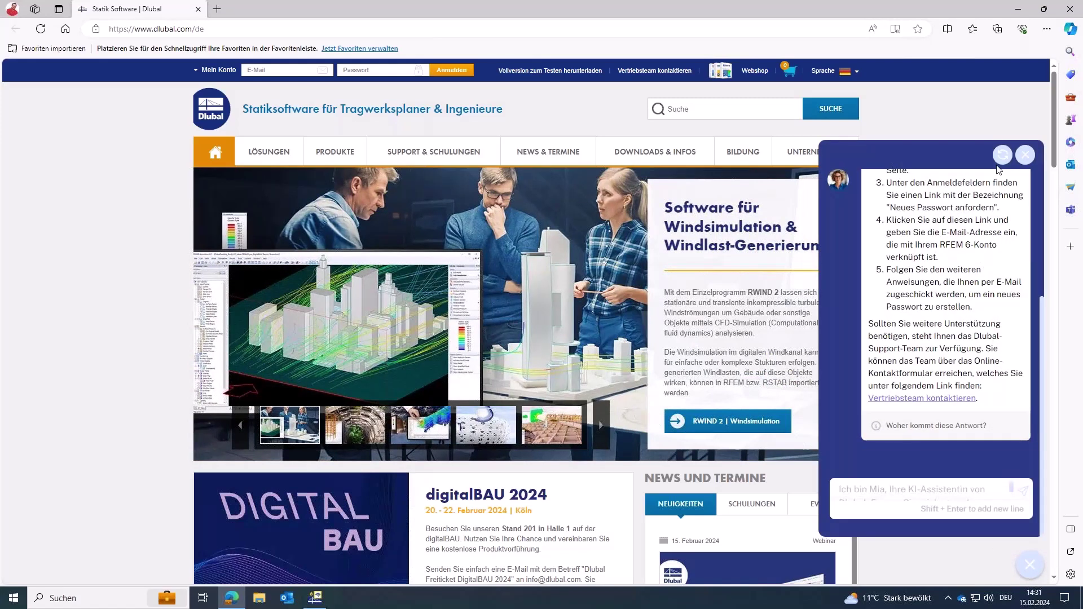
left_click(1001, 160)
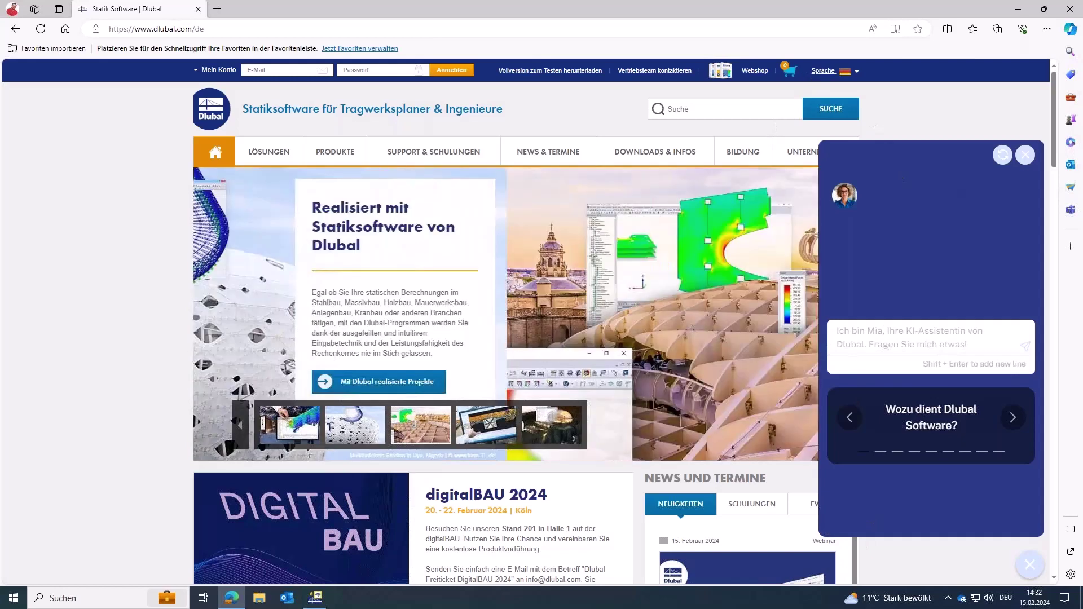
Change the website language to English and ask the AI assistant Mia "How can I reset my password in RFEM 6?"
left_click(824, 72)
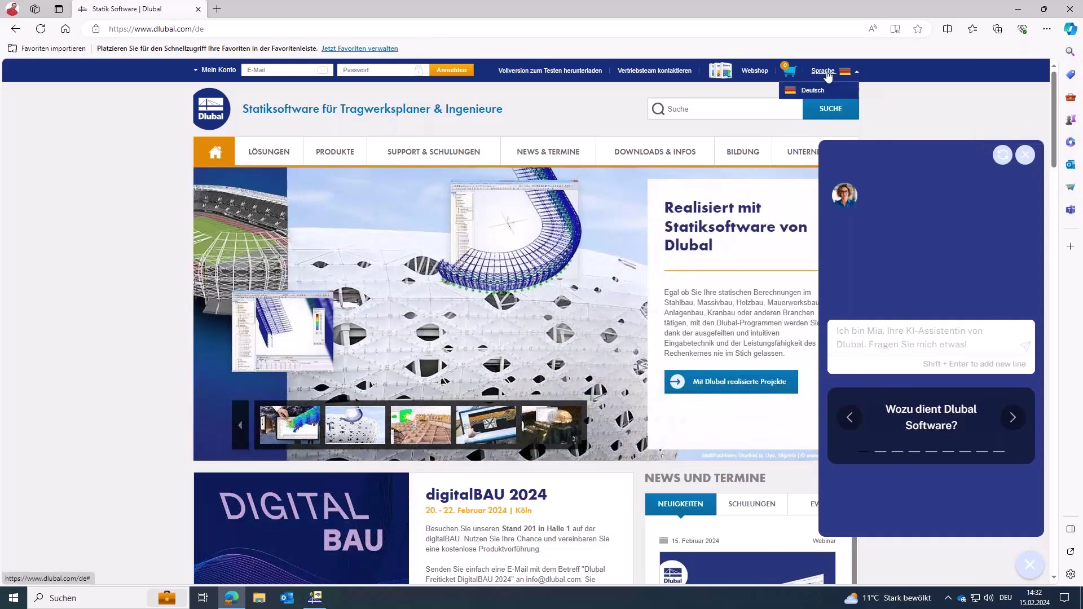
left_click(811, 107)
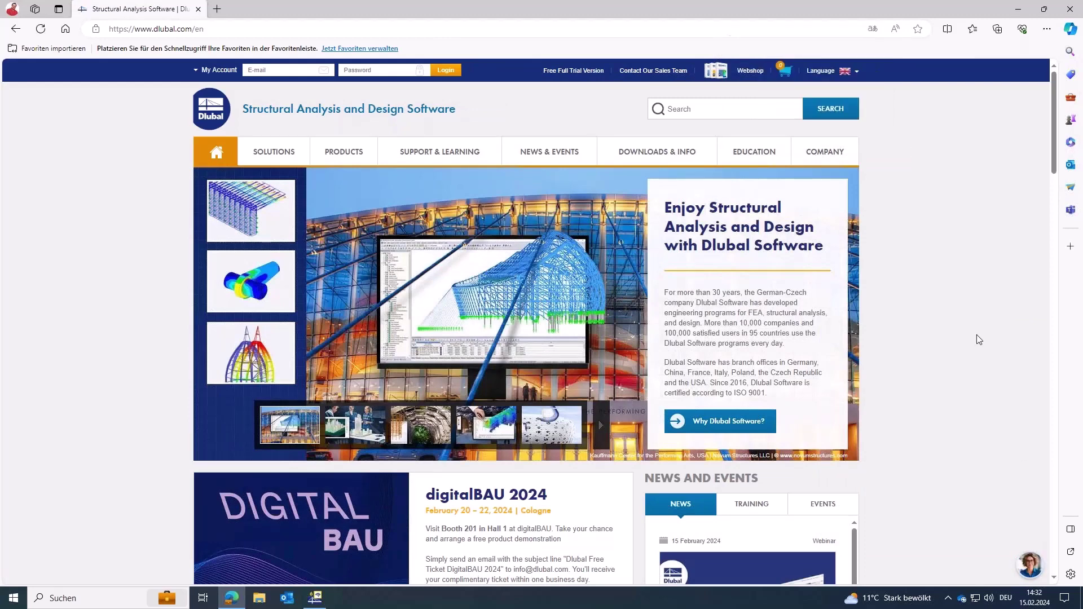
left_click(1030, 564)
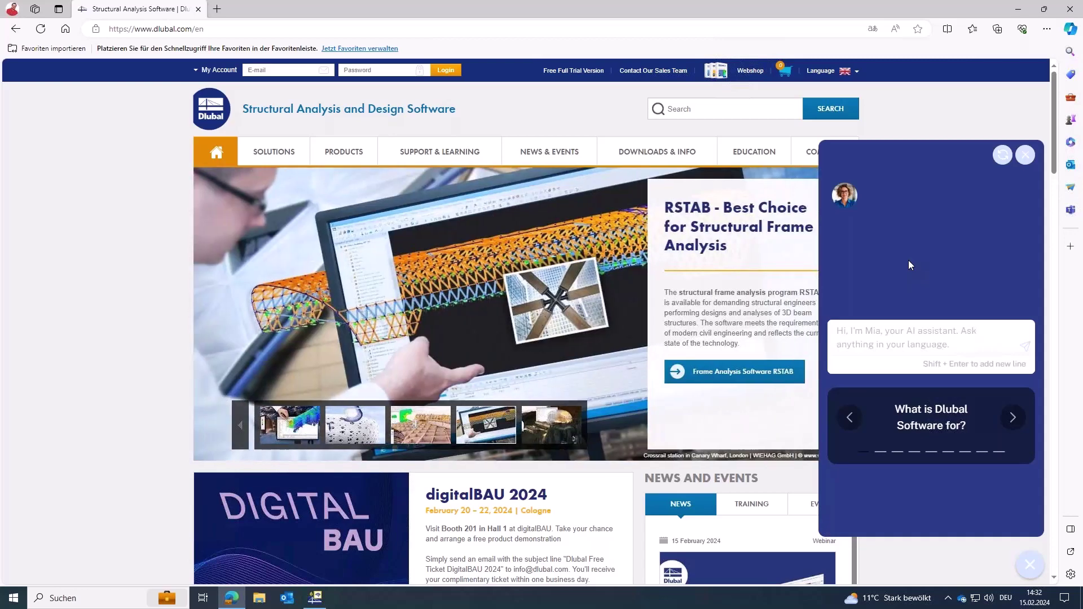
left_click(899, 333)
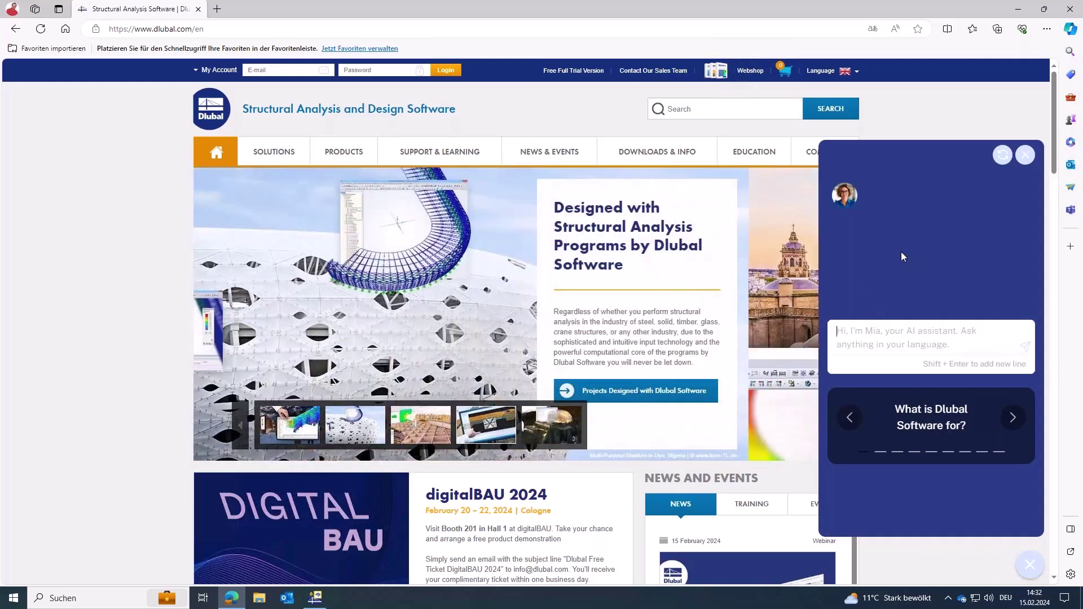
type("How")
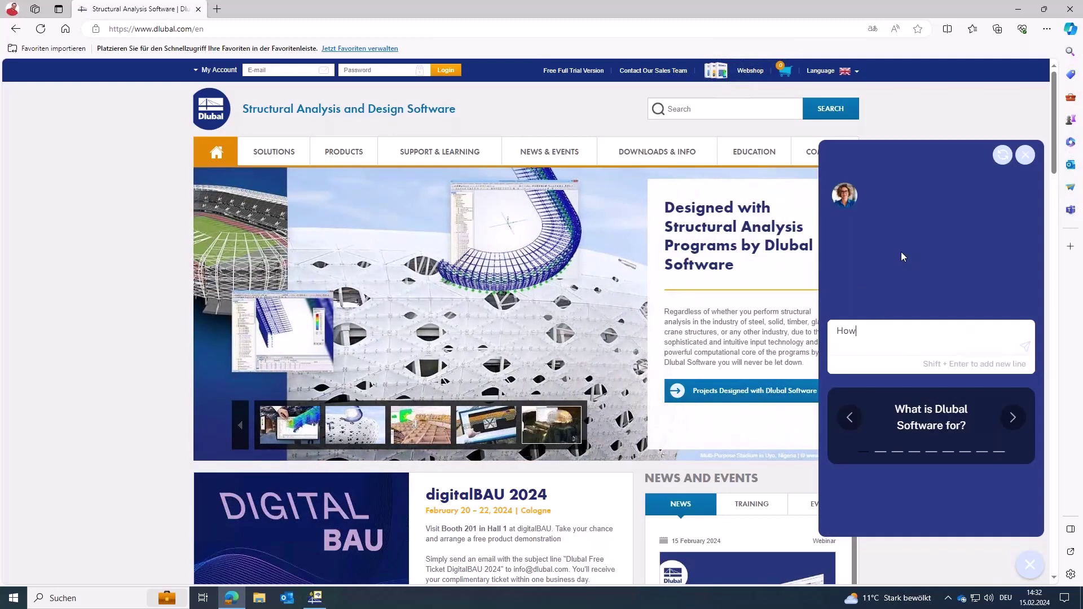
type(" can I reset ")
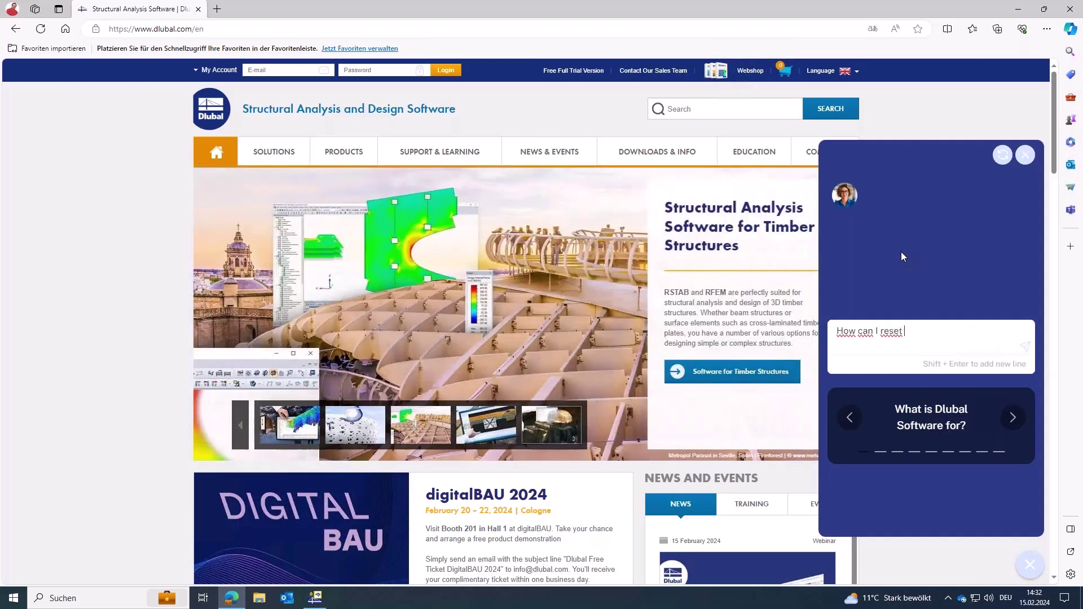
type("my password in RFE")
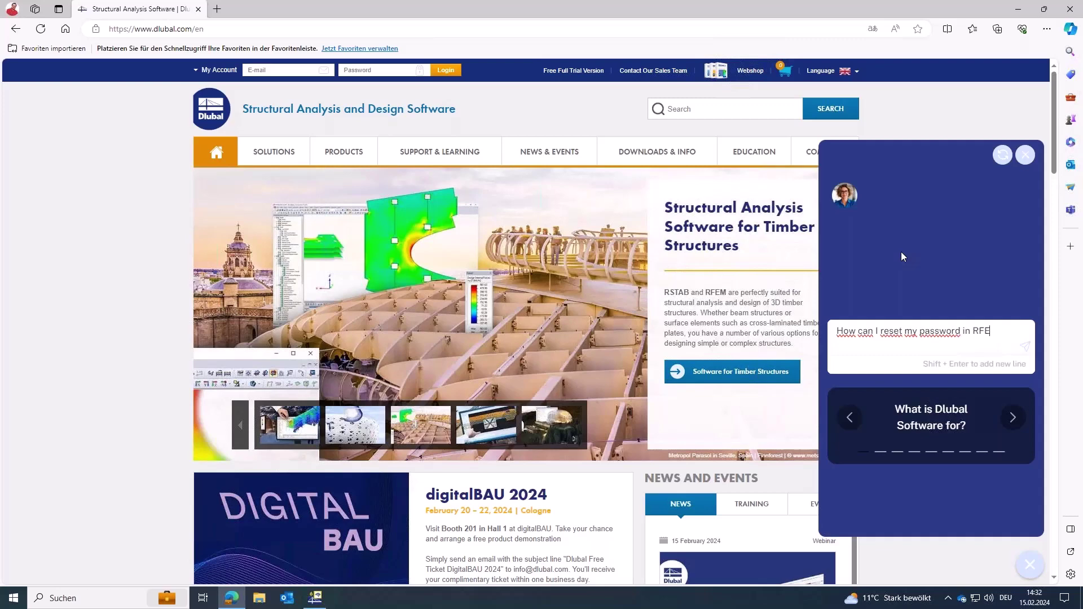
type("M 6")
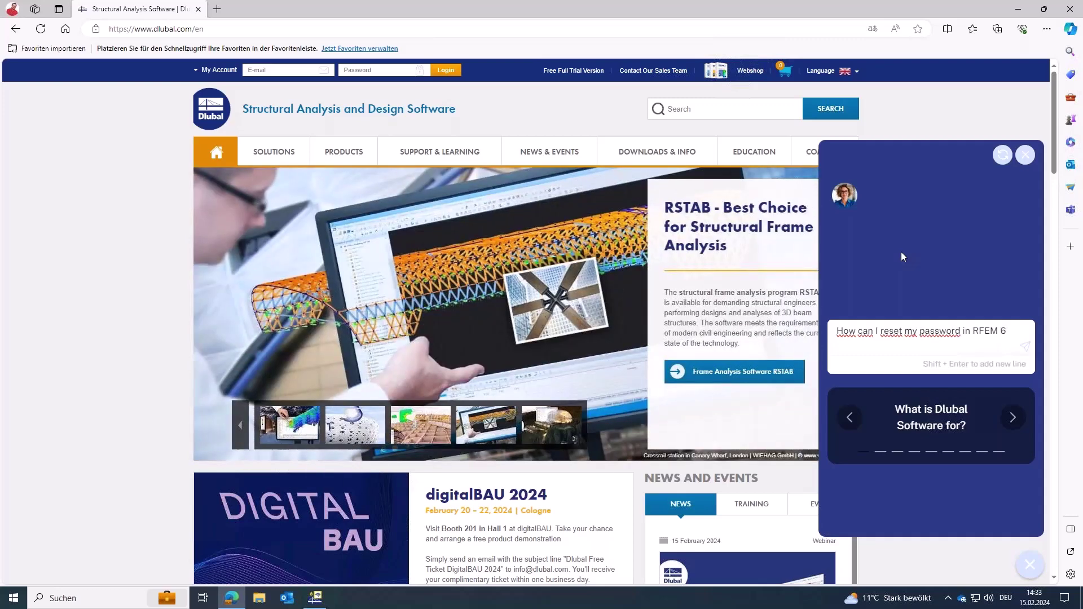
type("?")
key("Return")
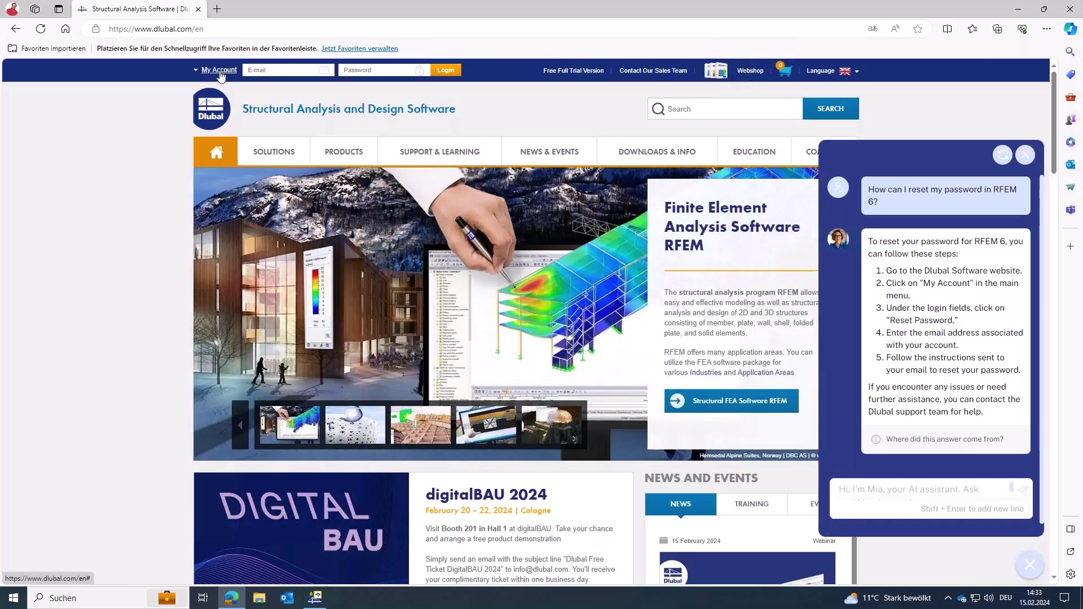
Open the Reset Password page from the website's account options and bring up the AI assistant Mia
left_click(219, 71)
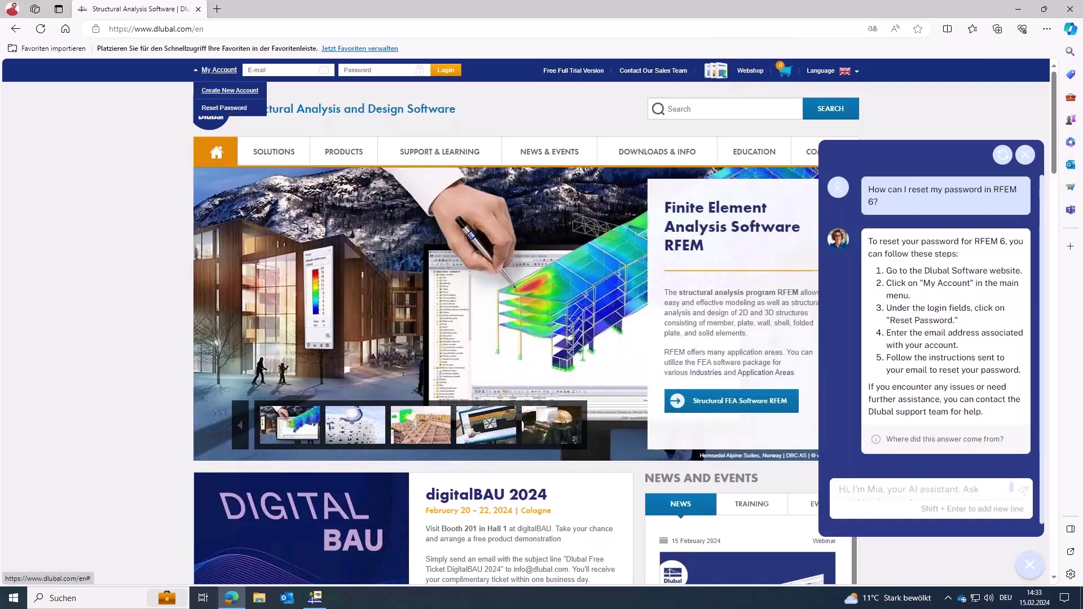
left_click(224, 107)
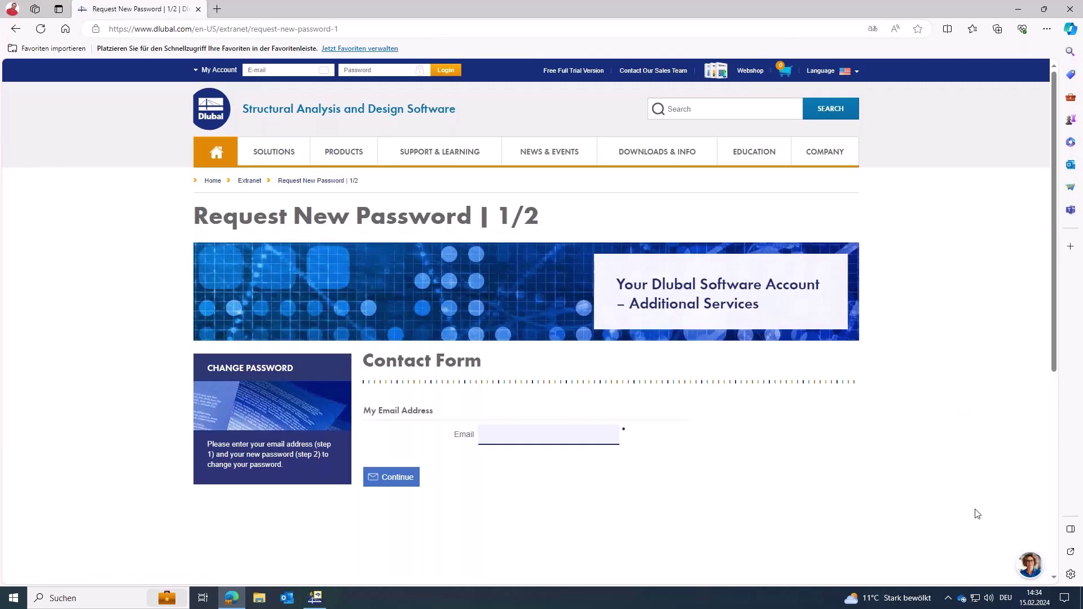
left_click(1030, 567)
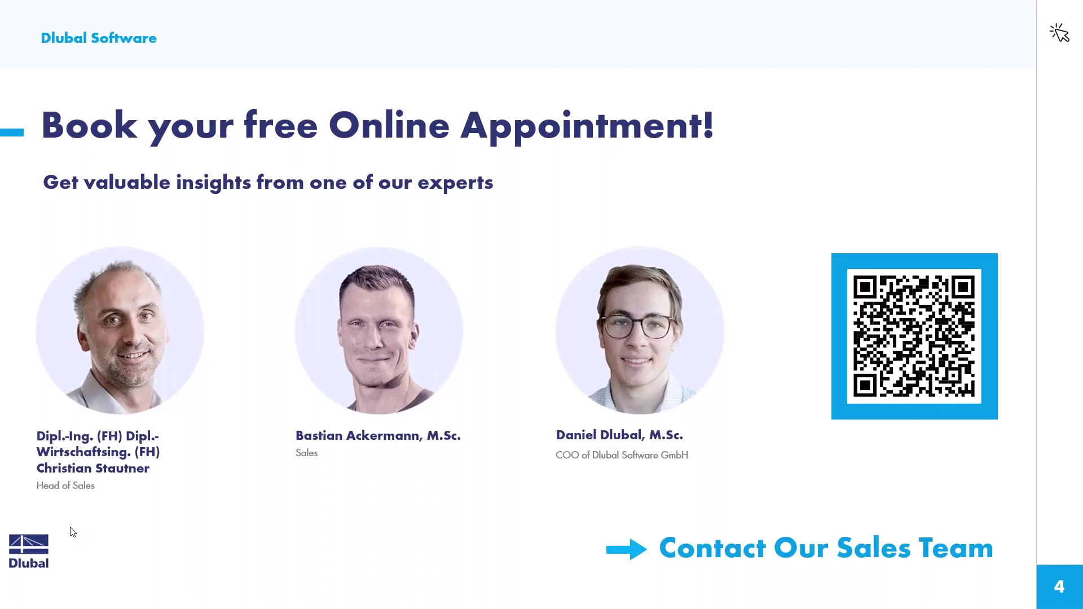
Switch from the presentation to the Dlubal website in Chrome and open the Webinars page listed among the events
left_click(29, 550)
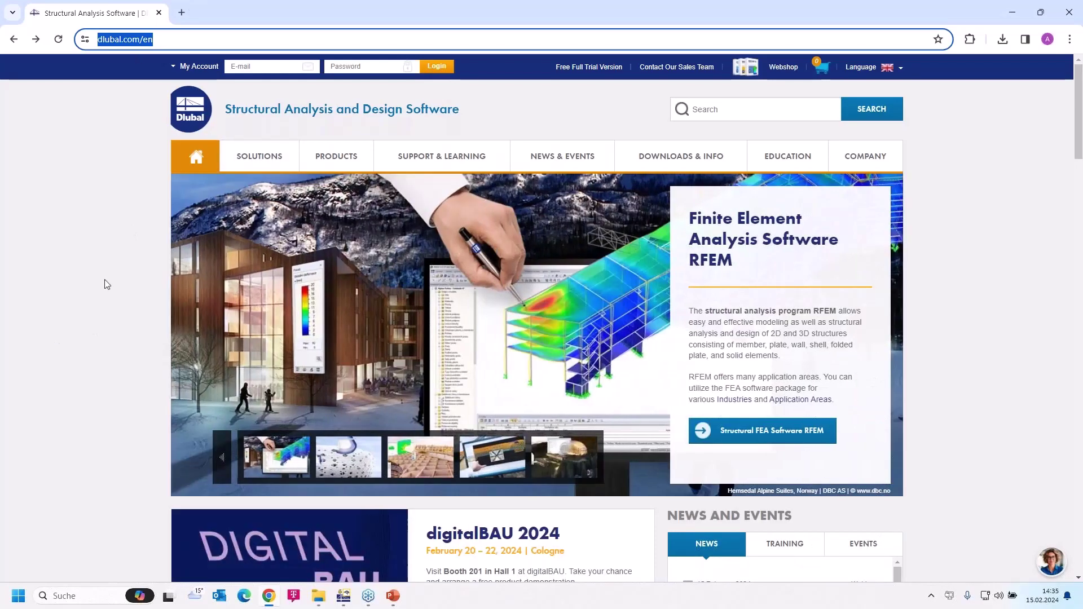
scroll(106, 284, "down", 2)
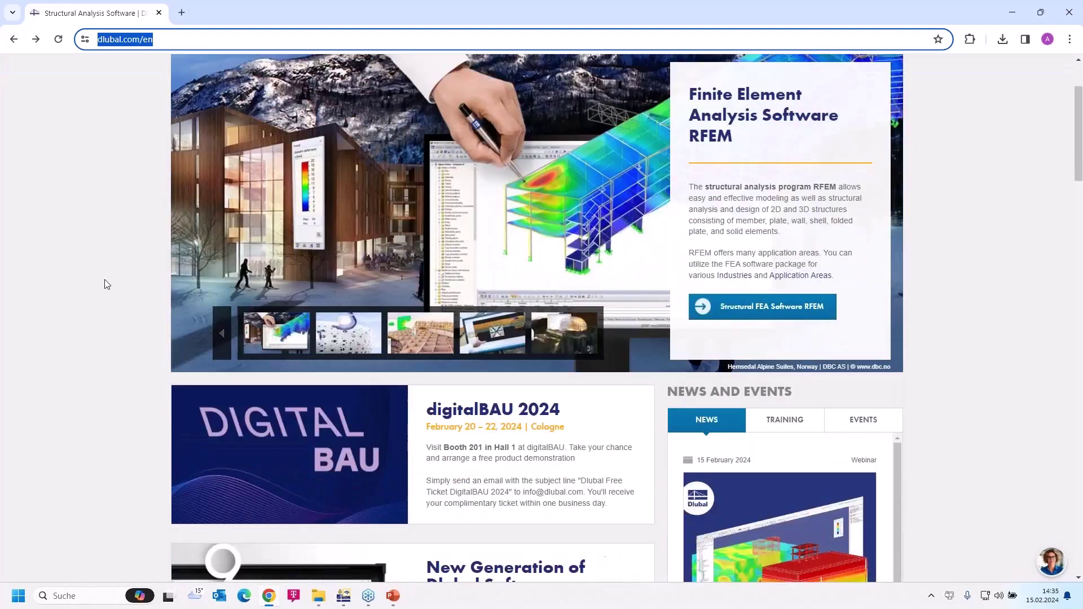
scroll(104, 279, "down", 1)
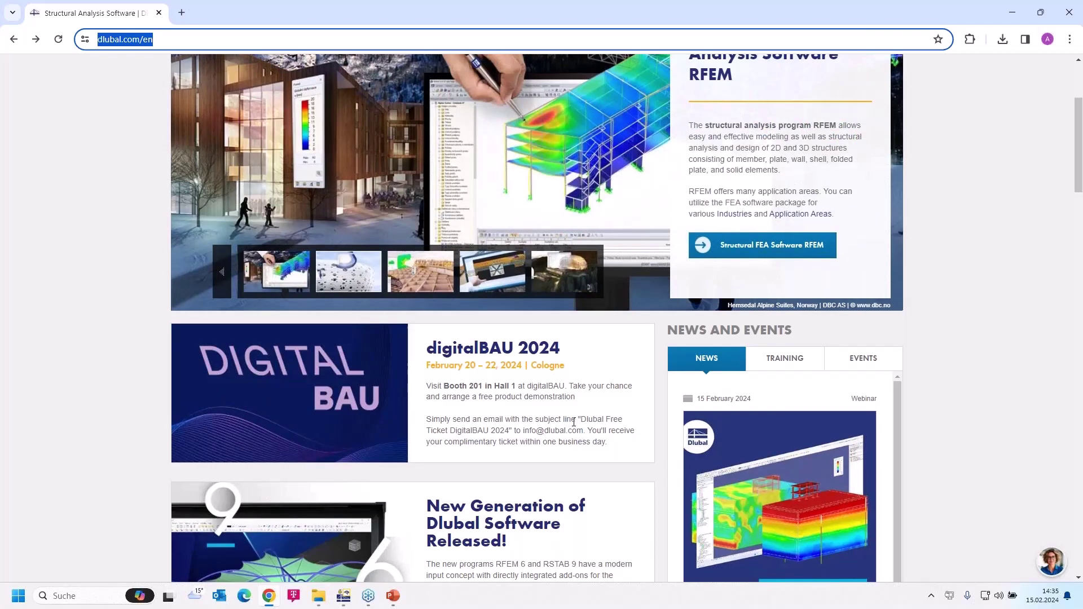
scroll(574, 422, "up", 2)
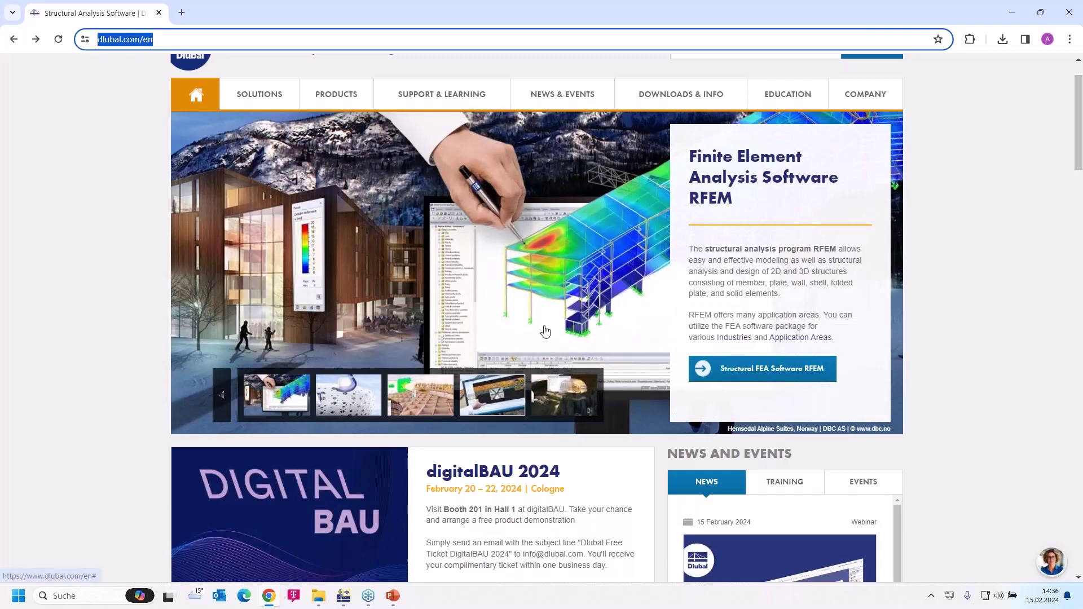
scroll(545, 331, "up", 1)
mouse_move(552, 159)
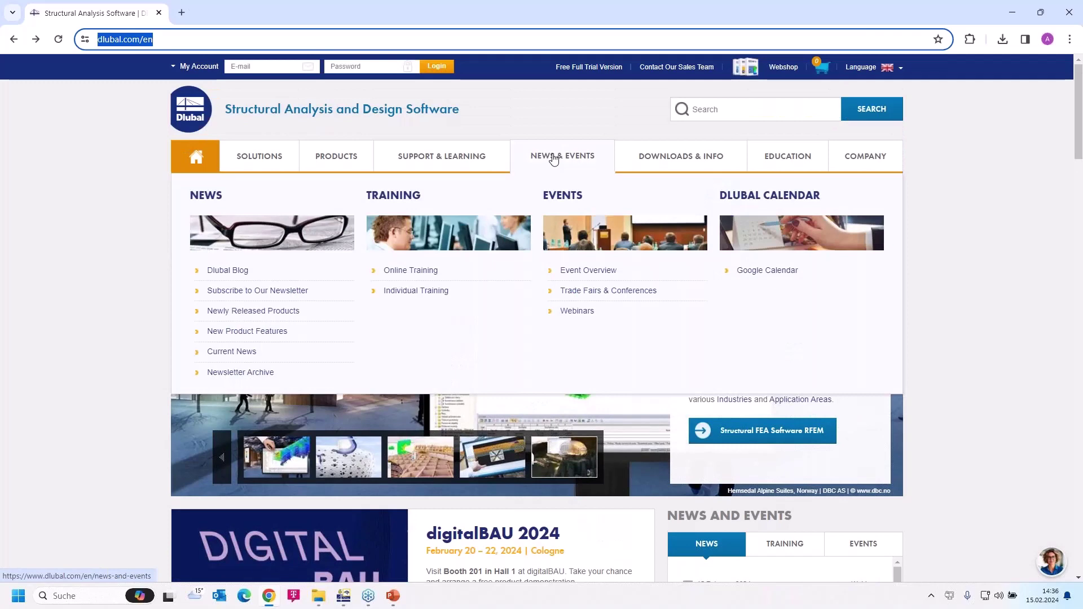
left_click(580, 312)
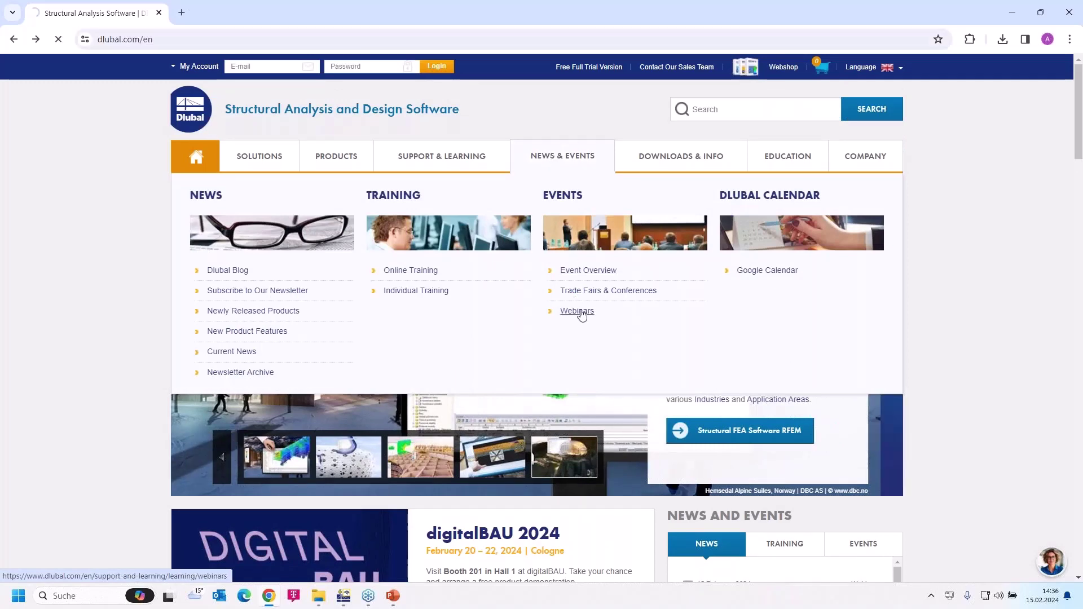
Look through the list of upcoming webinars, including the monthly "Most Frequently Asked Questions Answered by Dlubal Support Team" sessions
scroll(582, 315, "down", 9)
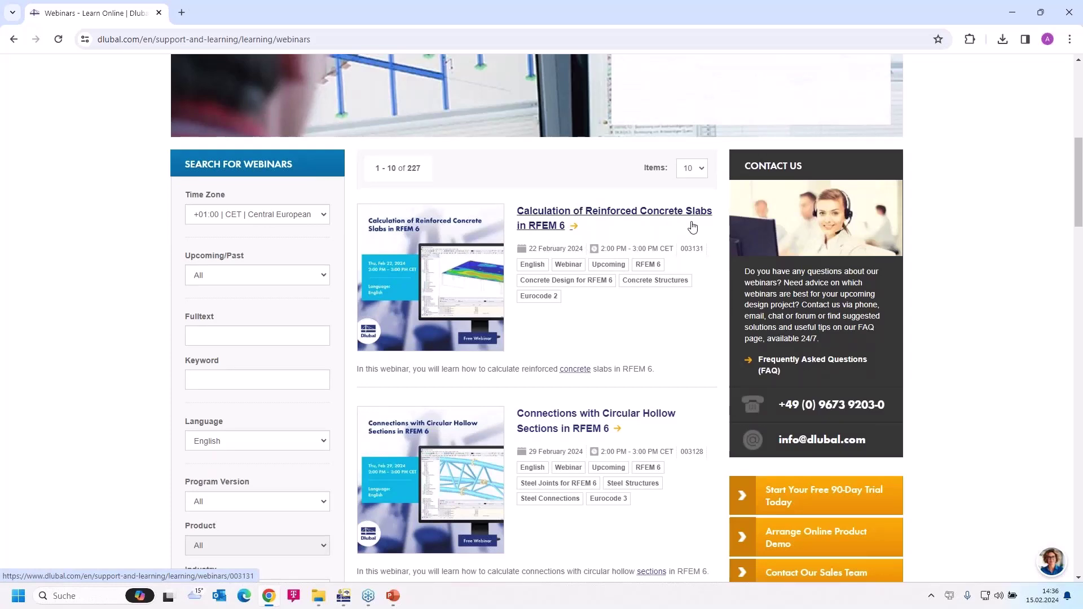
scroll(693, 226, "down", 3)
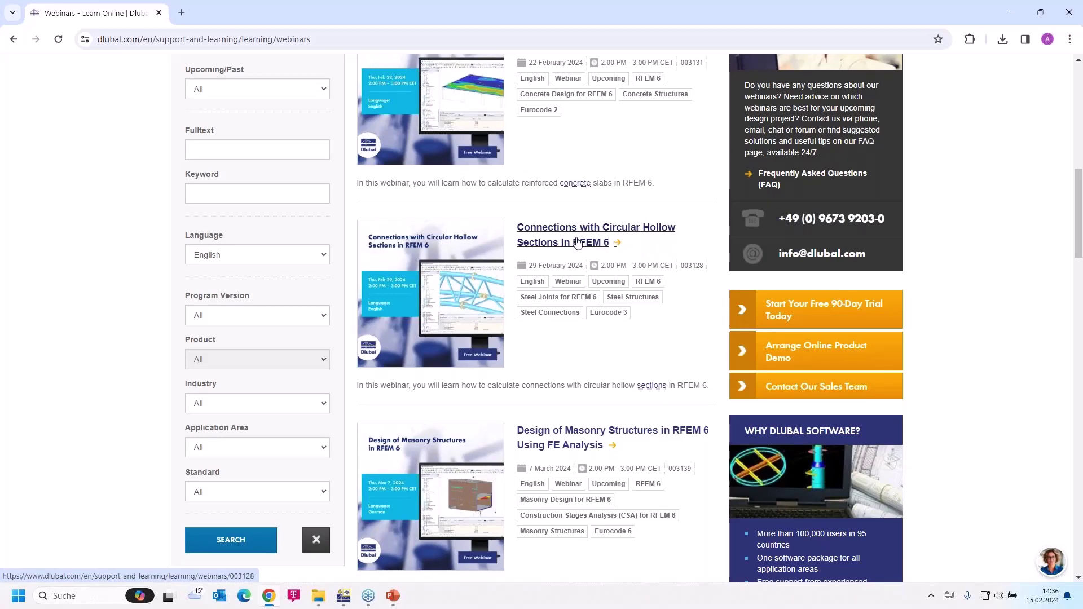
scroll(577, 243, "down", 3)
scroll(620, 318, "up", 1)
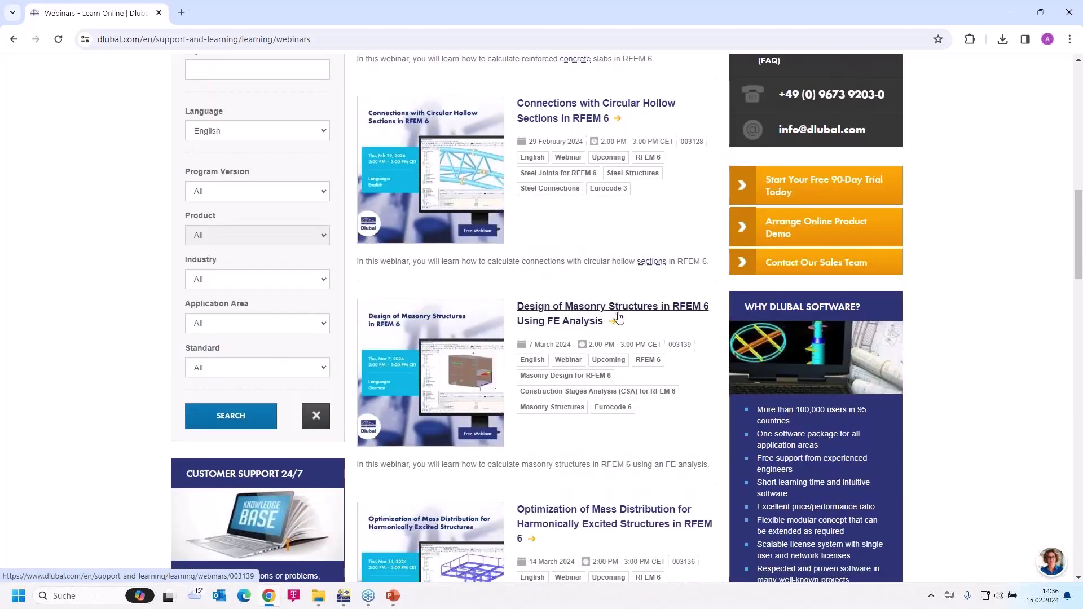
scroll(637, 319, "down", 4)
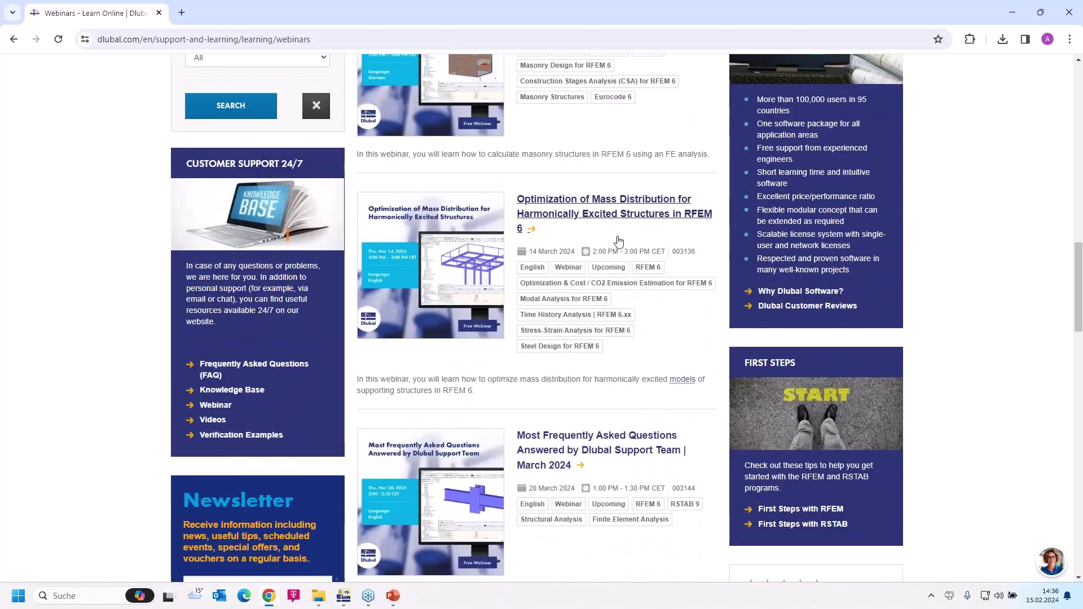
scroll(617, 241, "down", 1)
scroll(618, 241, "down", 1)
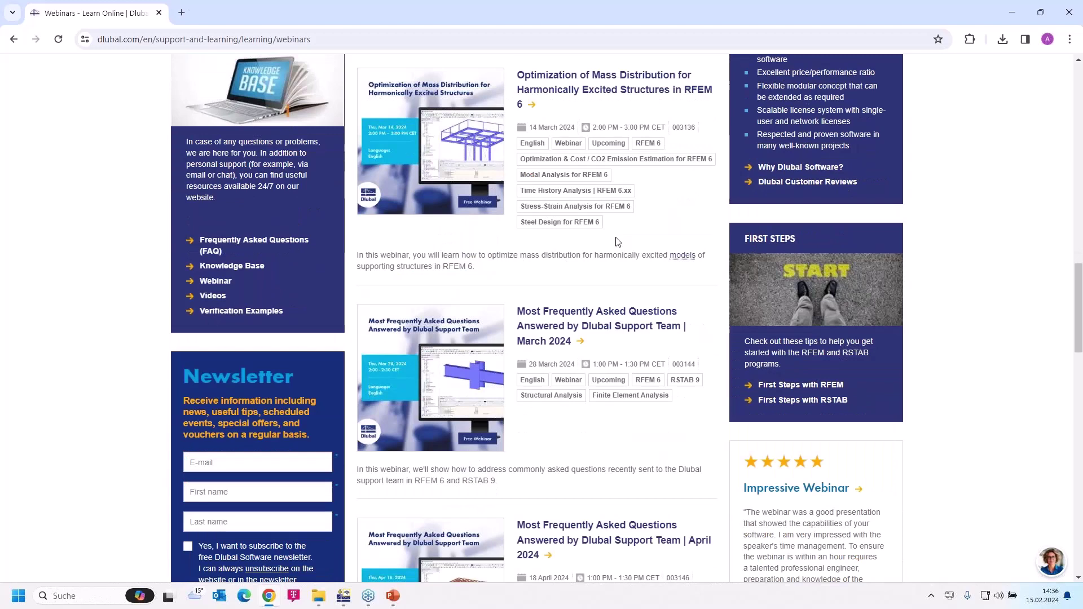
scroll(618, 242, "down", 1)
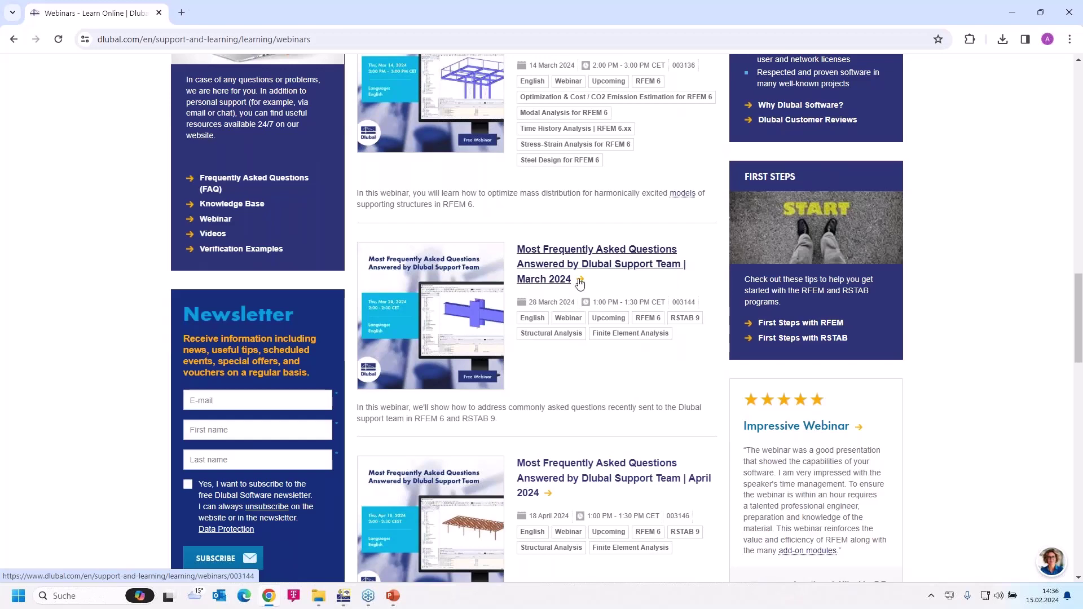
scroll(563, 286, "down", 3)
scroll(596, 190, "down", 2)
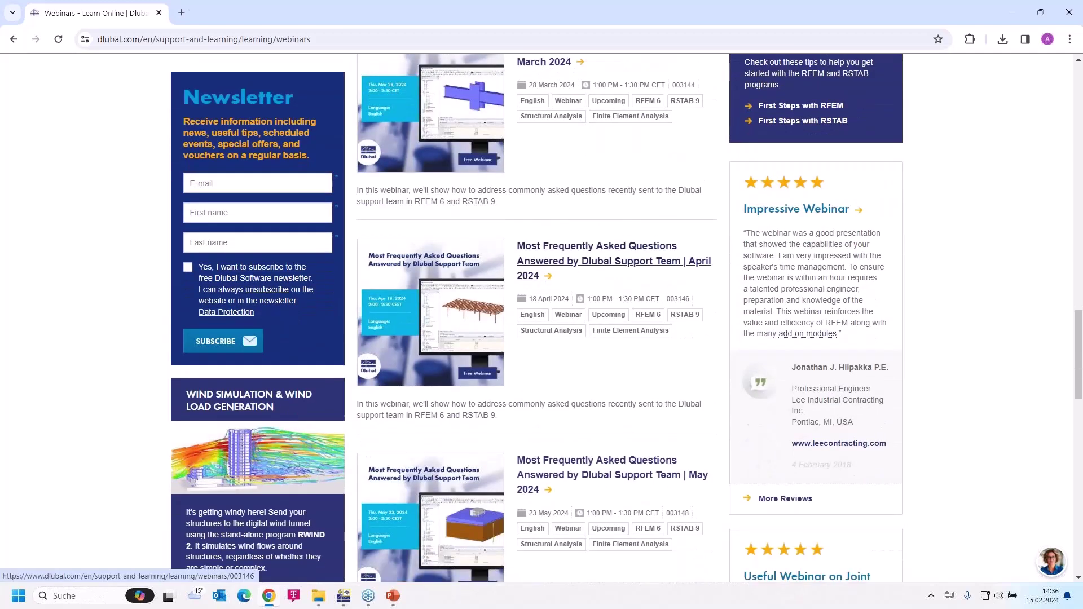
scroll(597, 191, "up", 2)
scroll(597, 190, "up", 2)
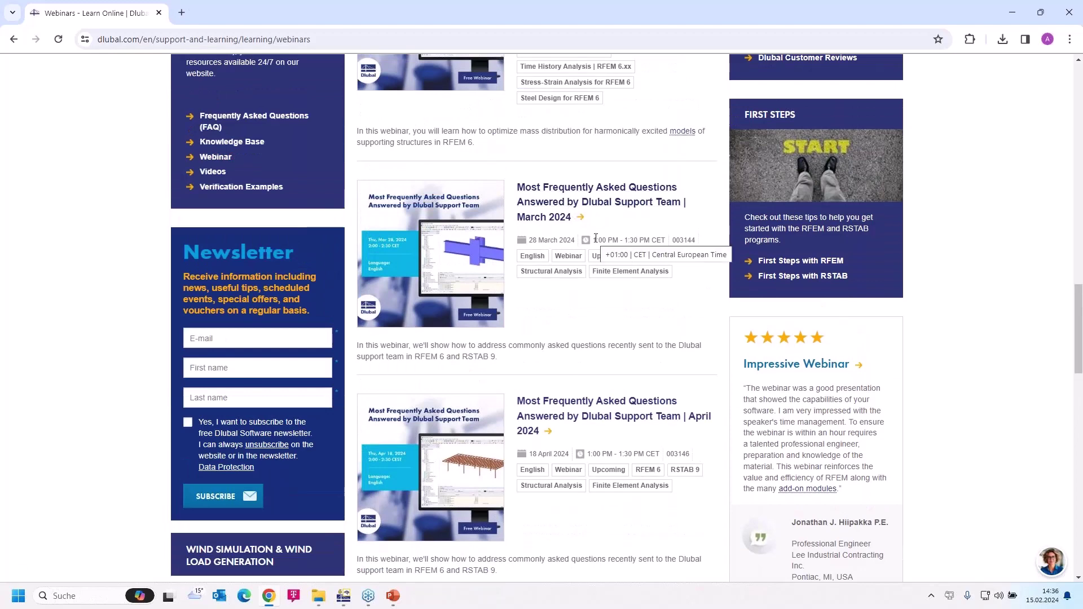
scroll(596, 238, "down", 2)
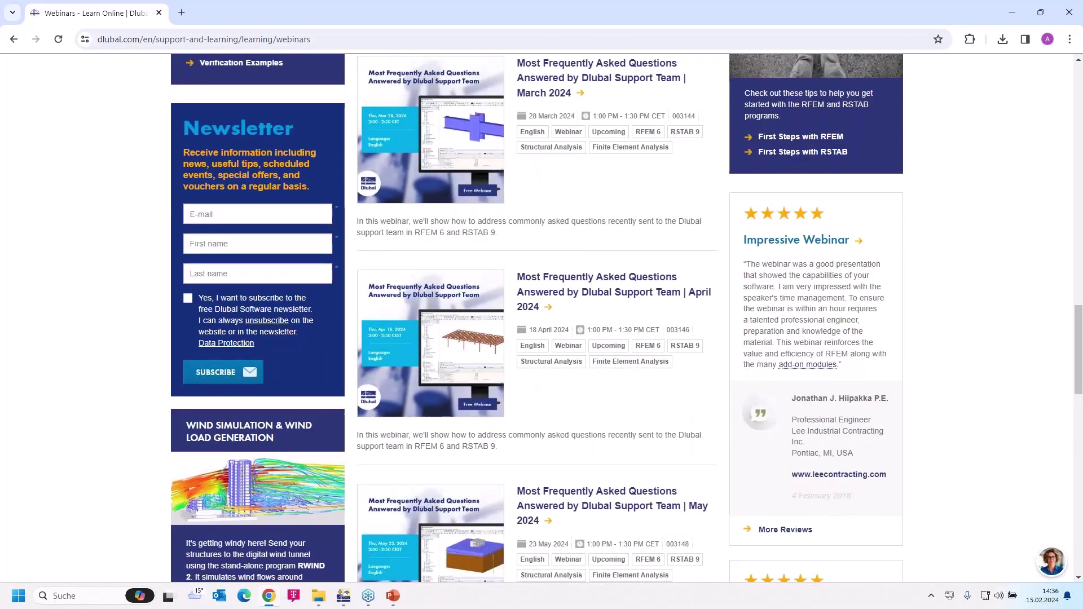
scroll(596, 238, "down", 1)
scroll(596, 238, "up", 1)
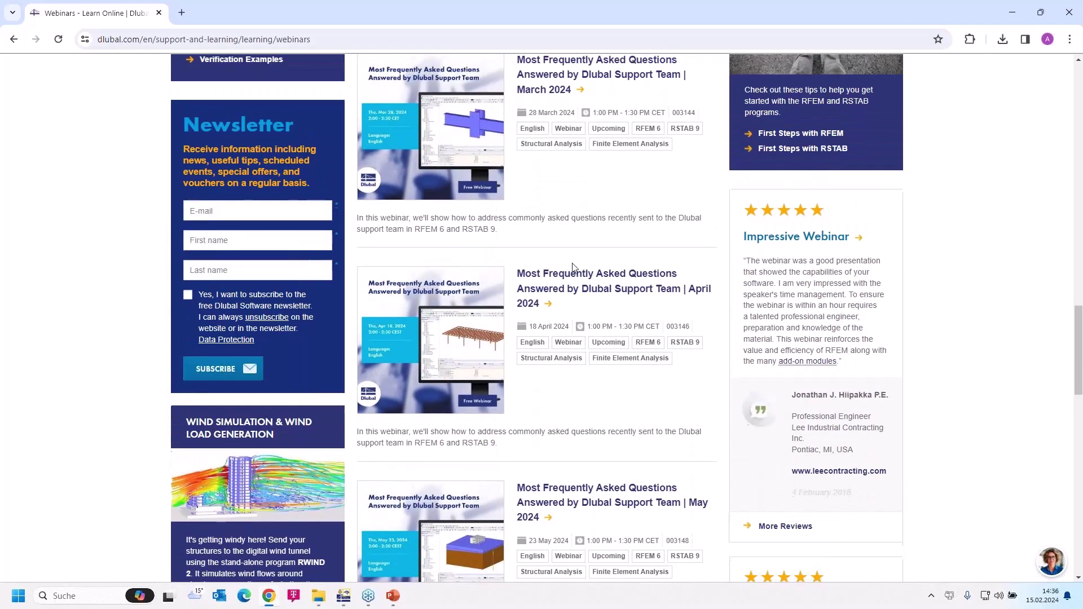
scroll(596, 238, "down", 2)
scroll(570, 273, "down", 3)
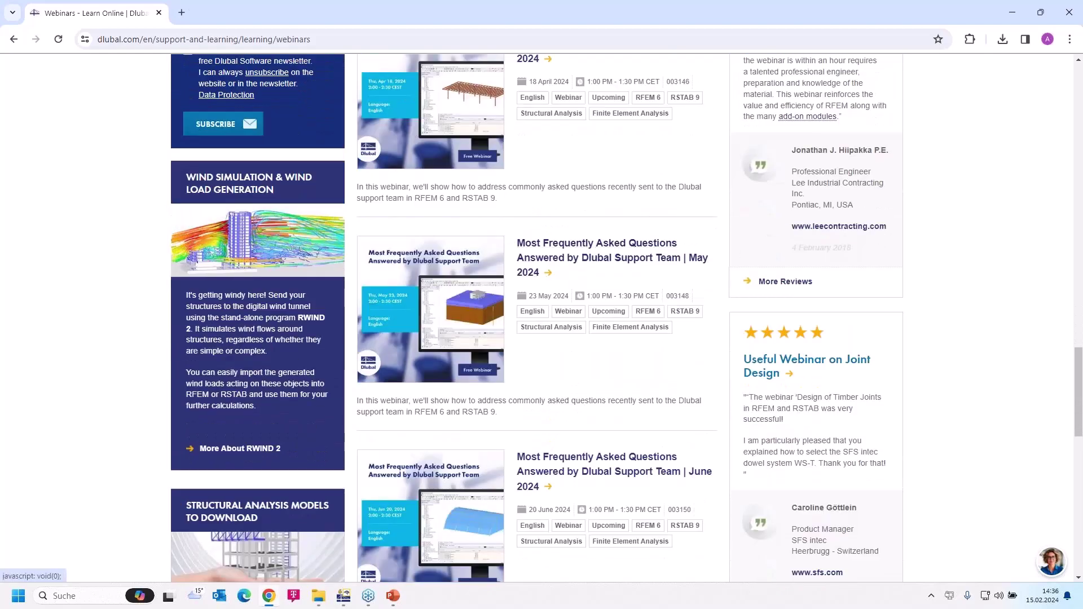
Open the "Most Frequently Asked Questions Answered by Dlubal Support Team | February 2024" webinar and examine its page down to Models to Download
scroll(556, 319, "down", 6)
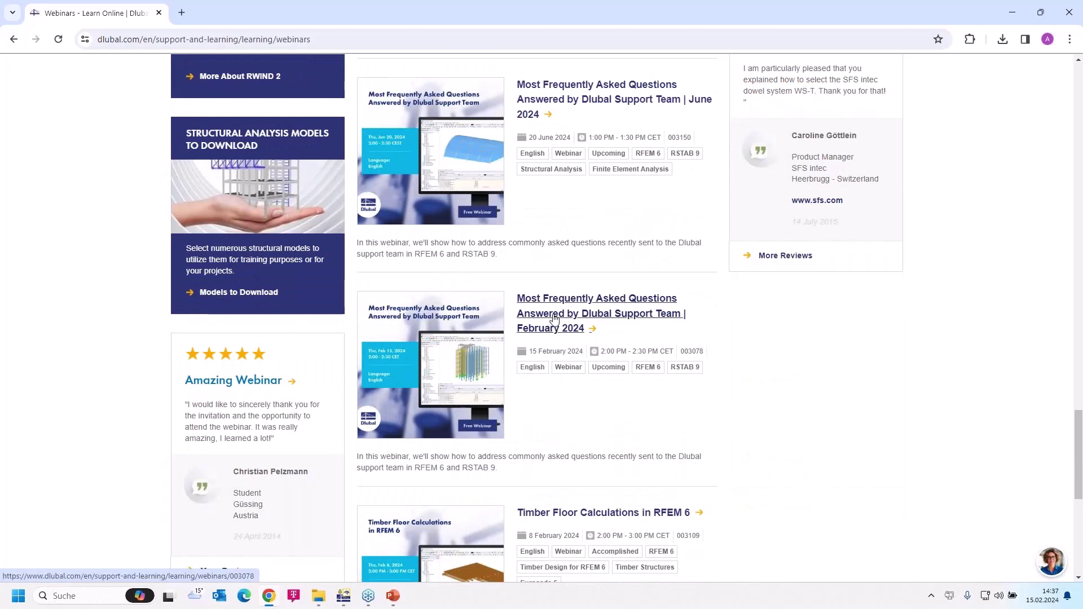
left_click(555, 318)
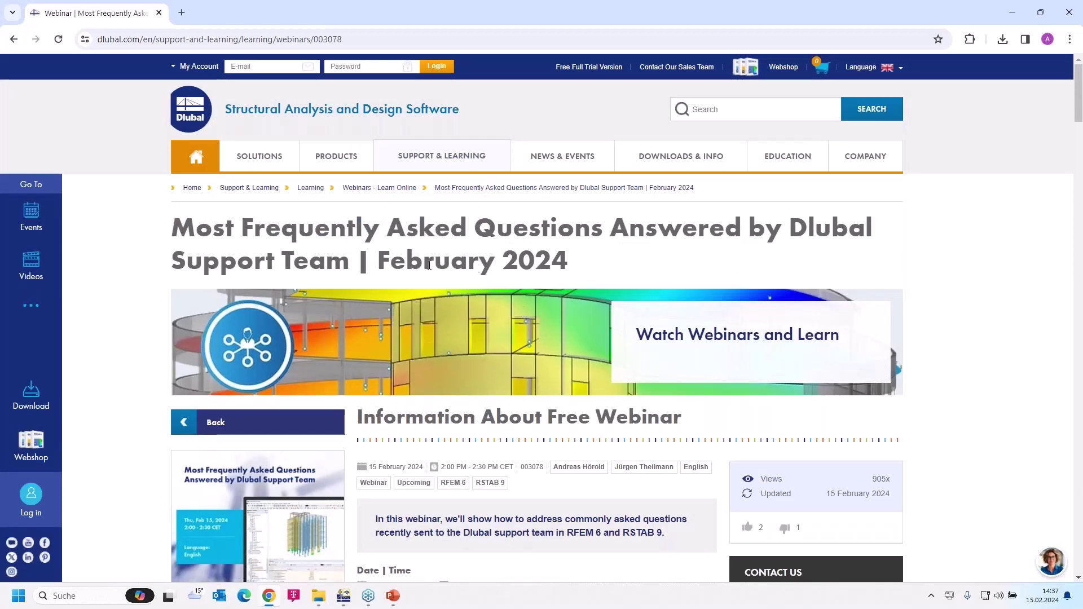
mouse_move(441, 156)
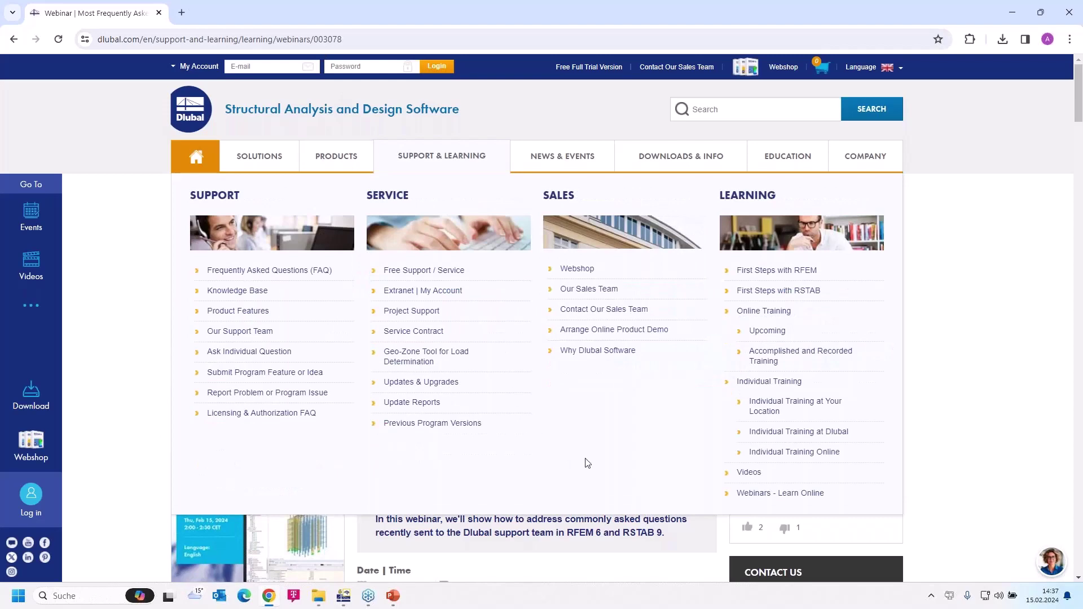
scroll(524, 479, "down", 5)
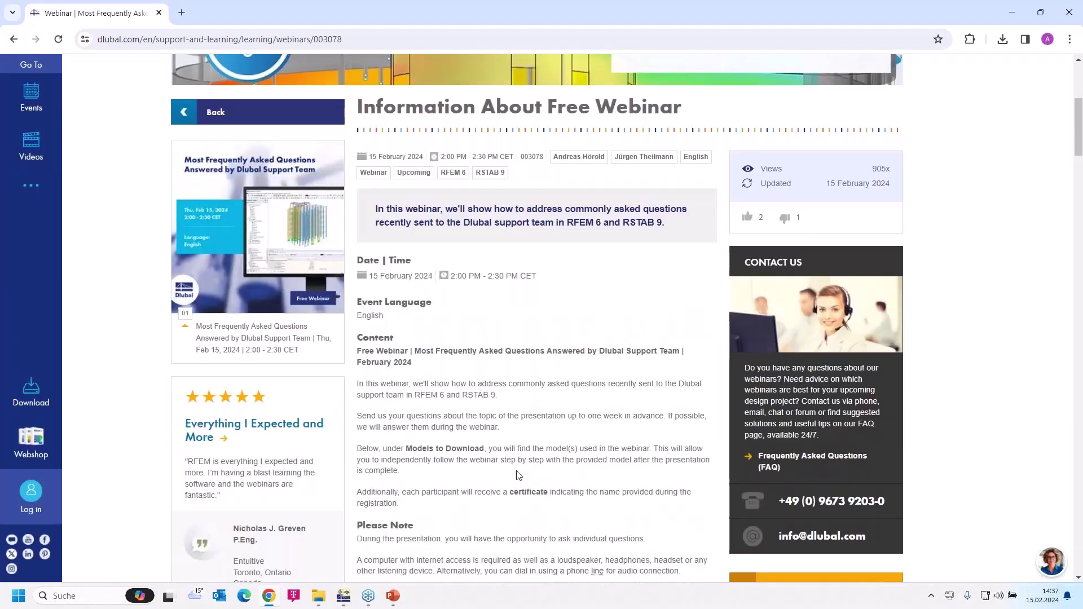
scroll(529, 418, "down", 3)
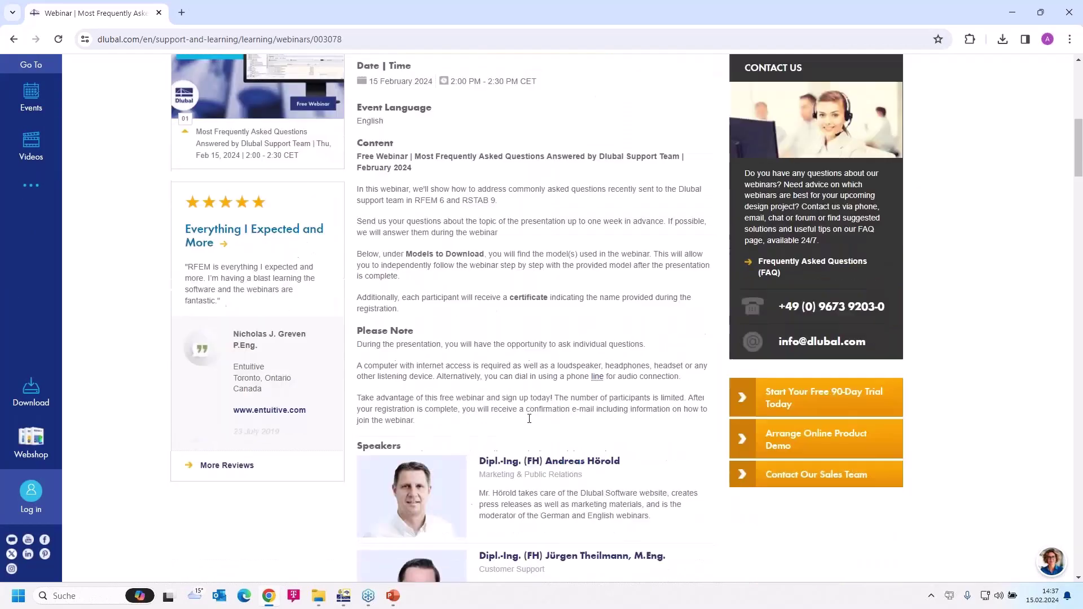
scroll(529, 418, "down", 7)
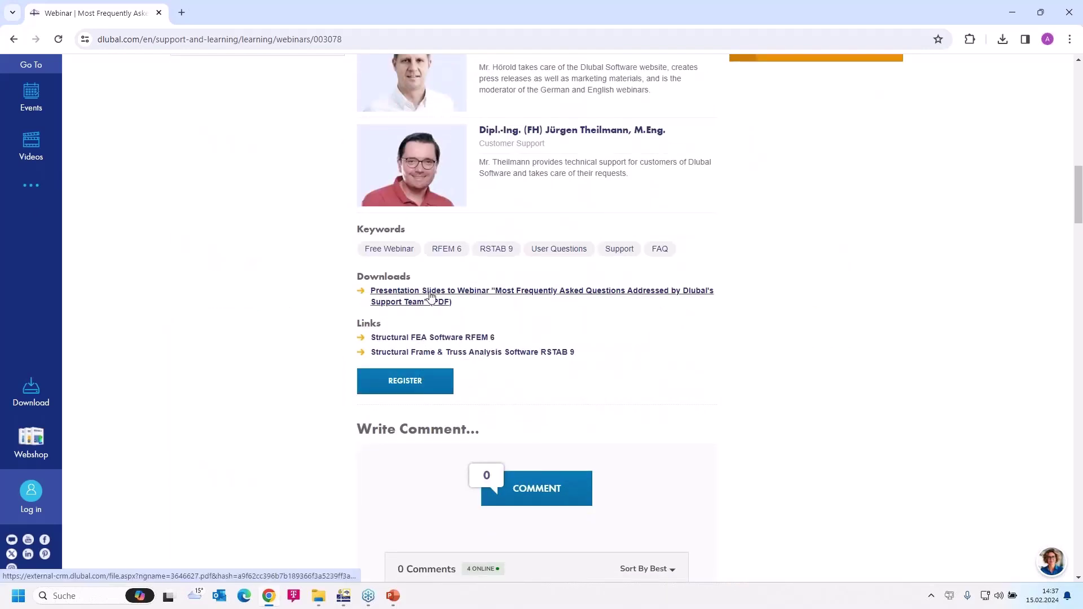
scroll(482, 297, "down", 12)
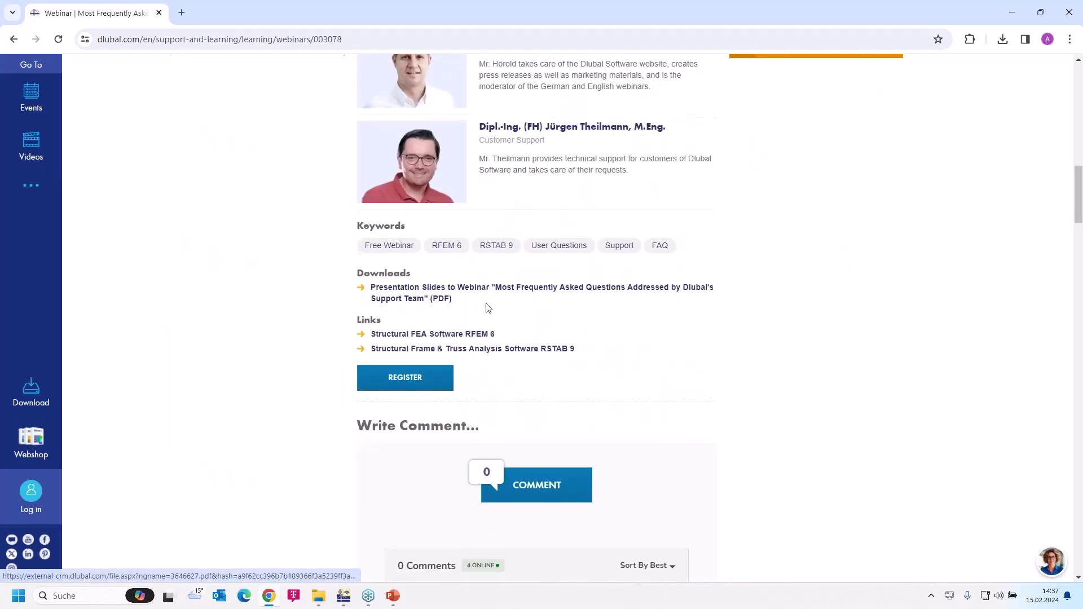
scroll(489, 308, "down", 8)
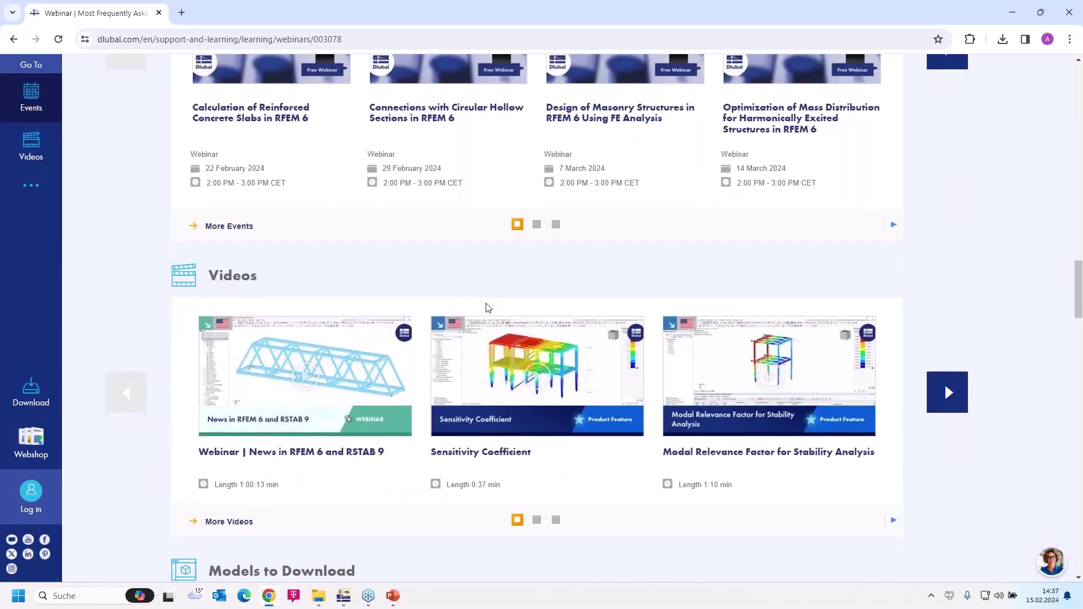